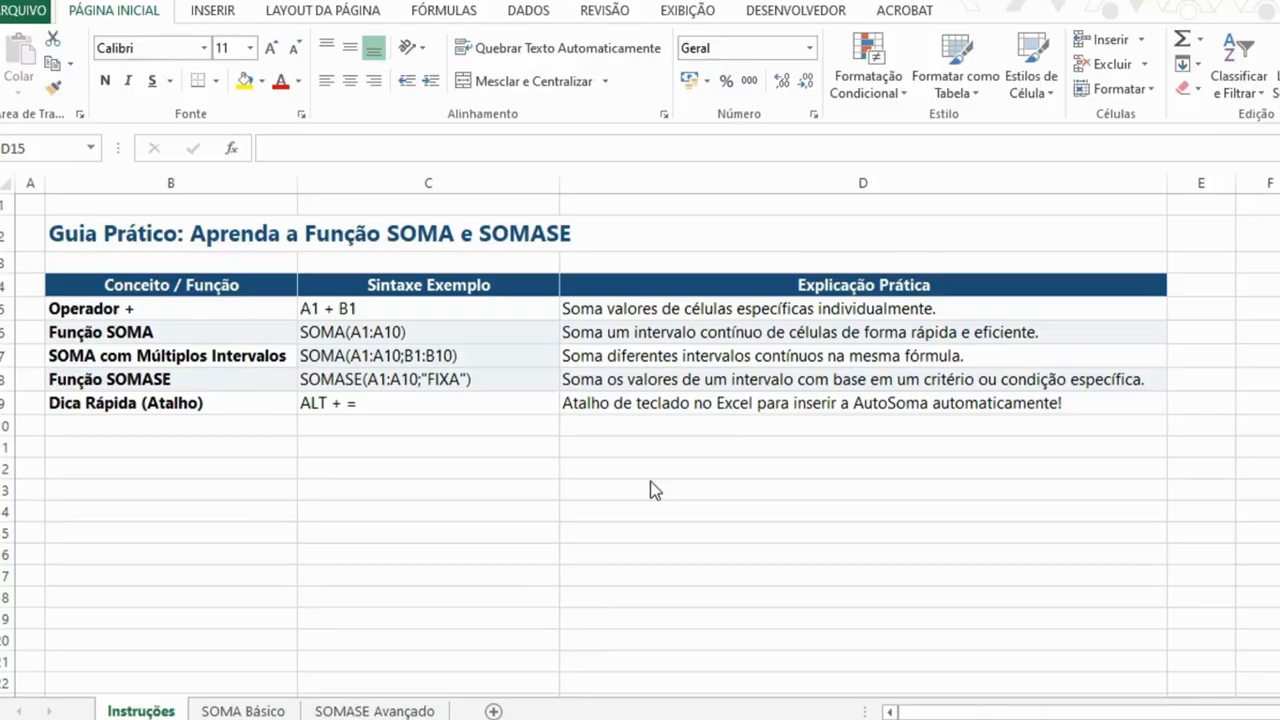
On the SOMA Básico sheet, add the first vendor's January and February sales in cell E5 with =C5+D5
click(231, 712)
click(510, 309)
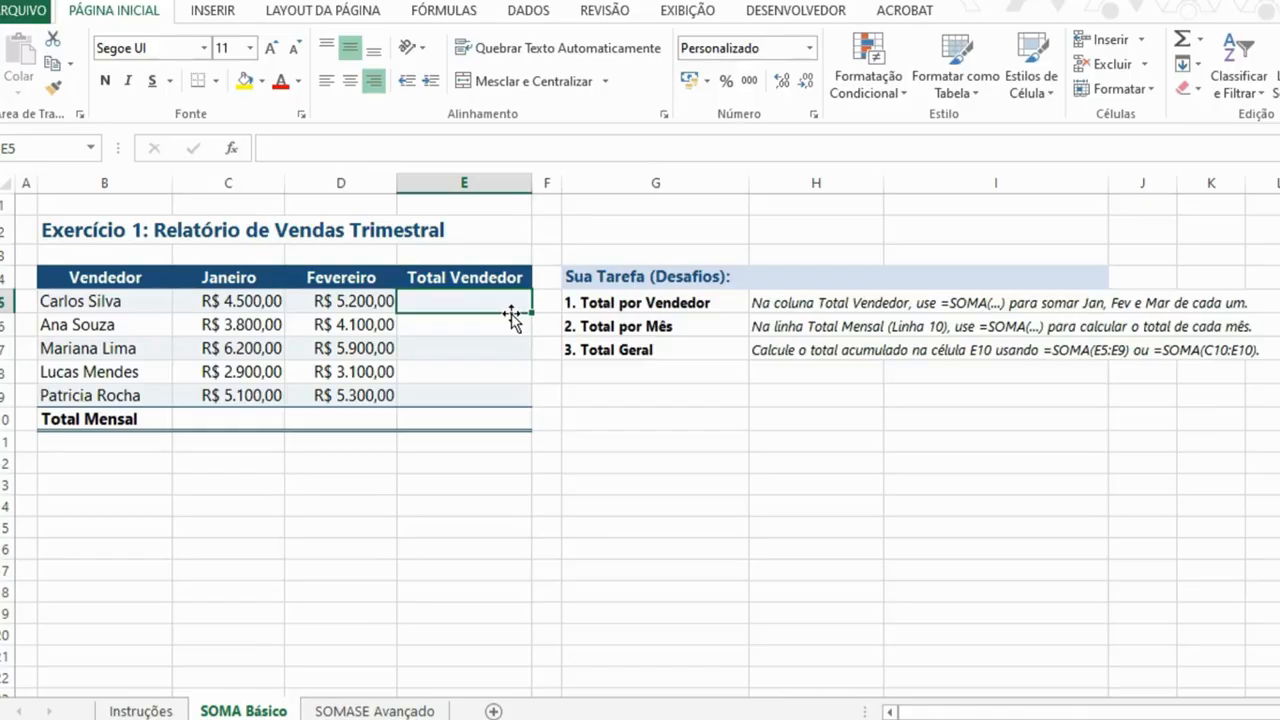
text(=)
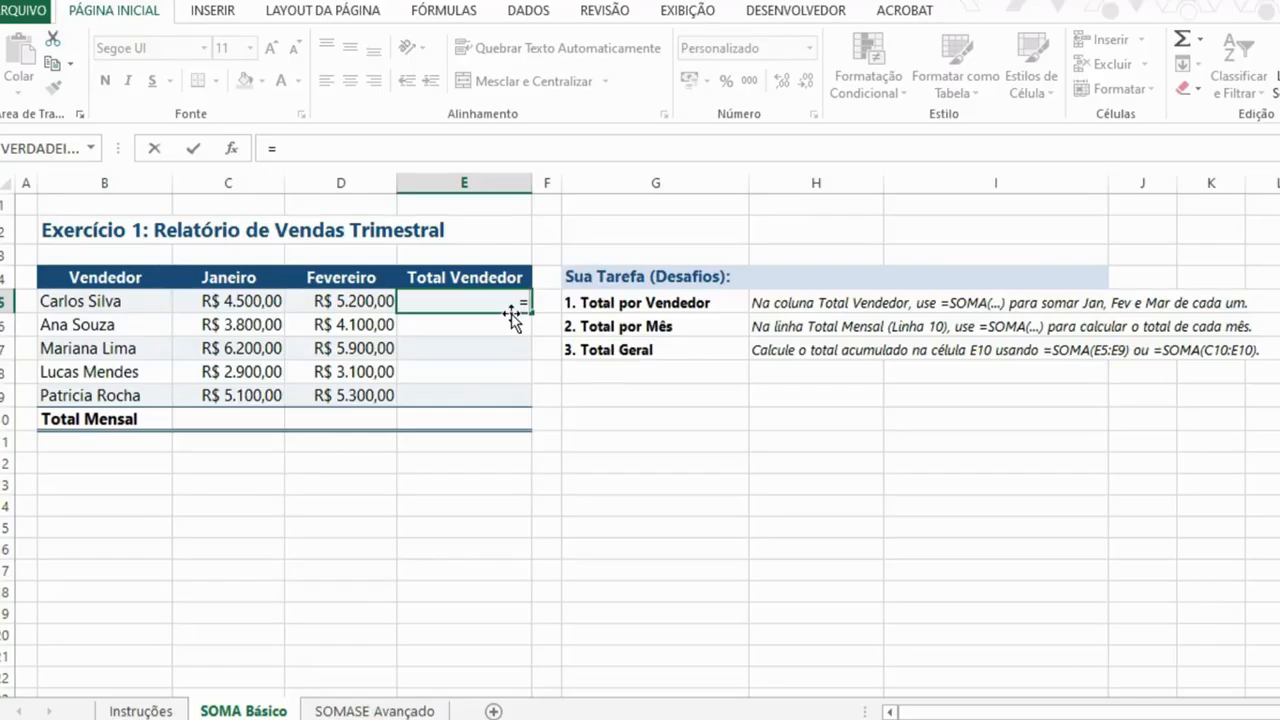
key(Left)
key(Left)
key(Left)
key(Right)
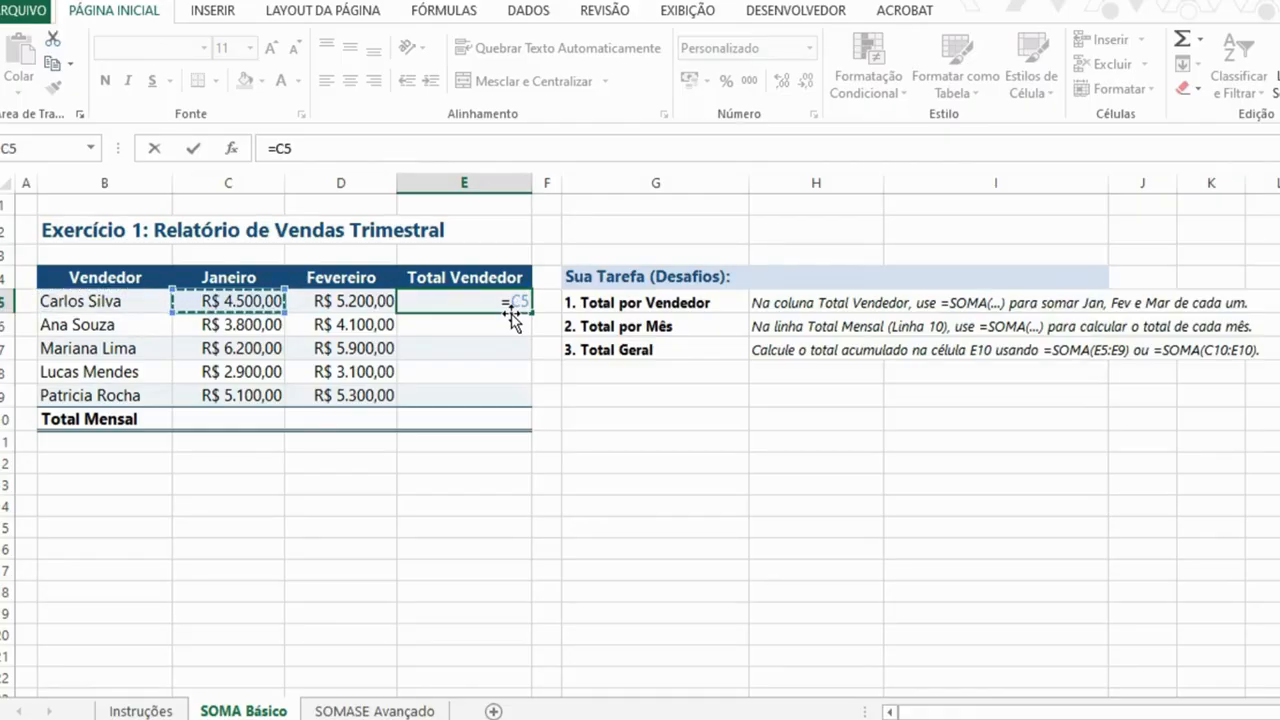
text(+)
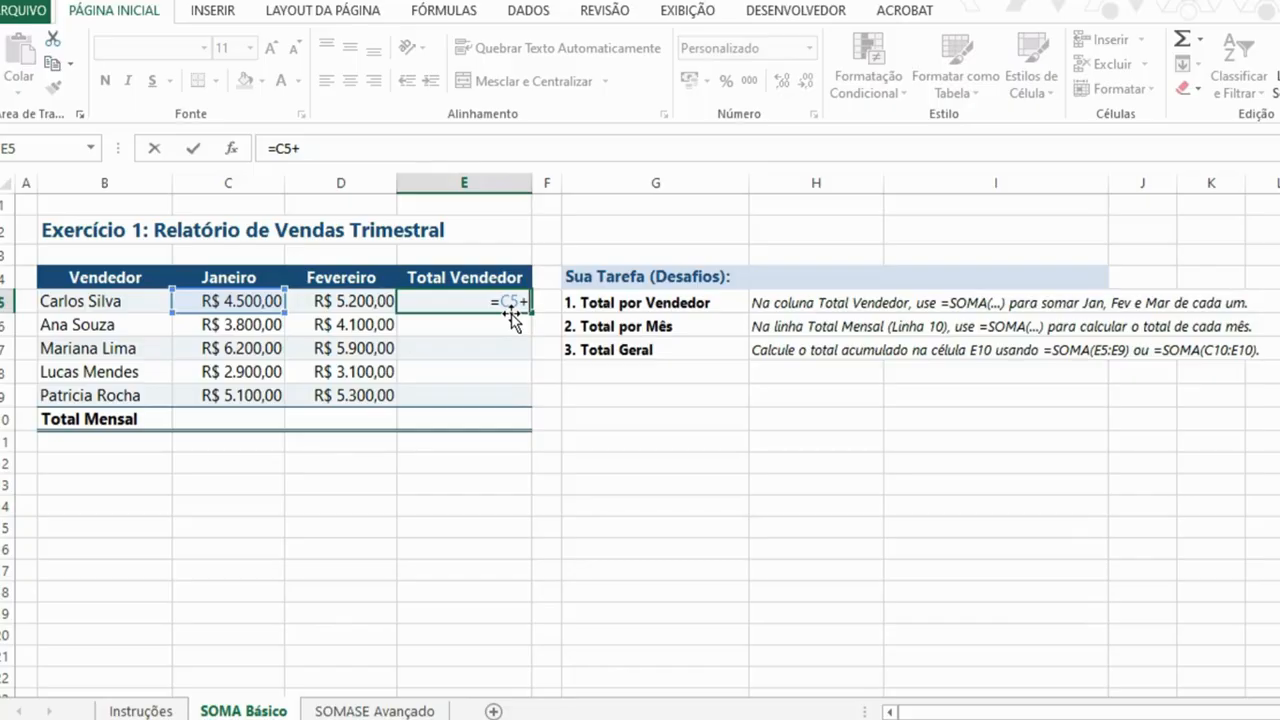
key(Left)
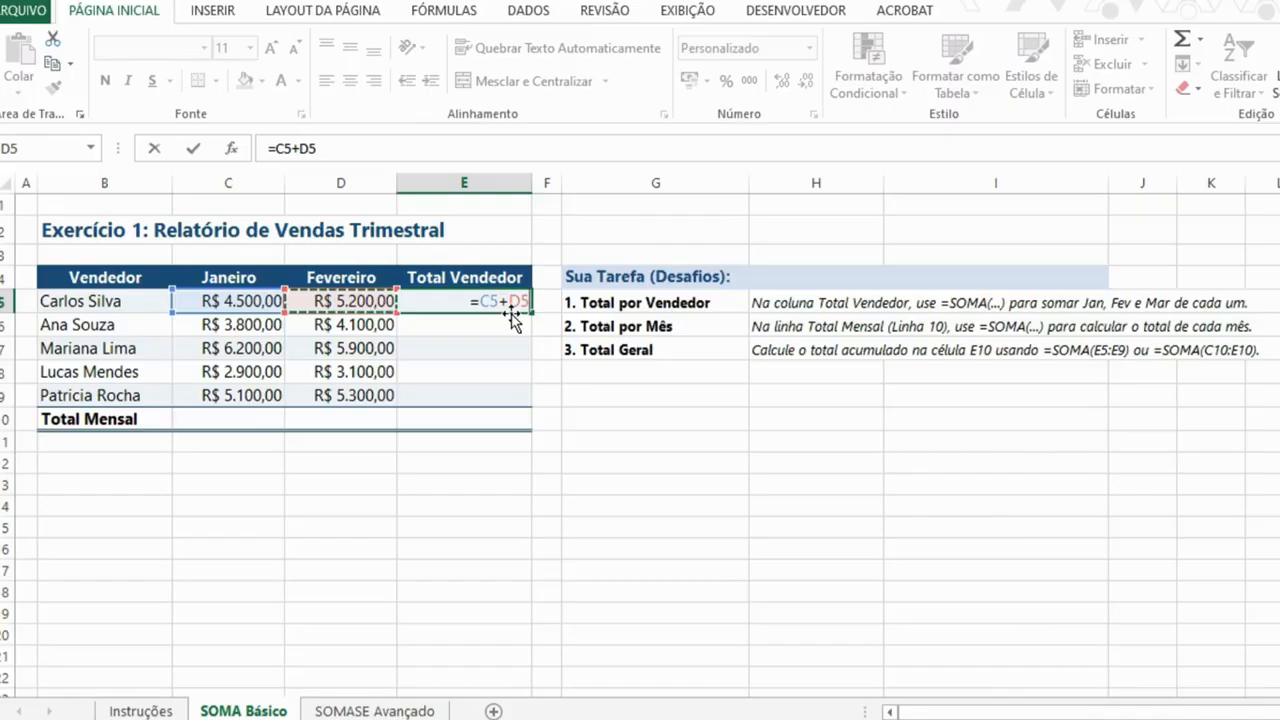
key(Return)
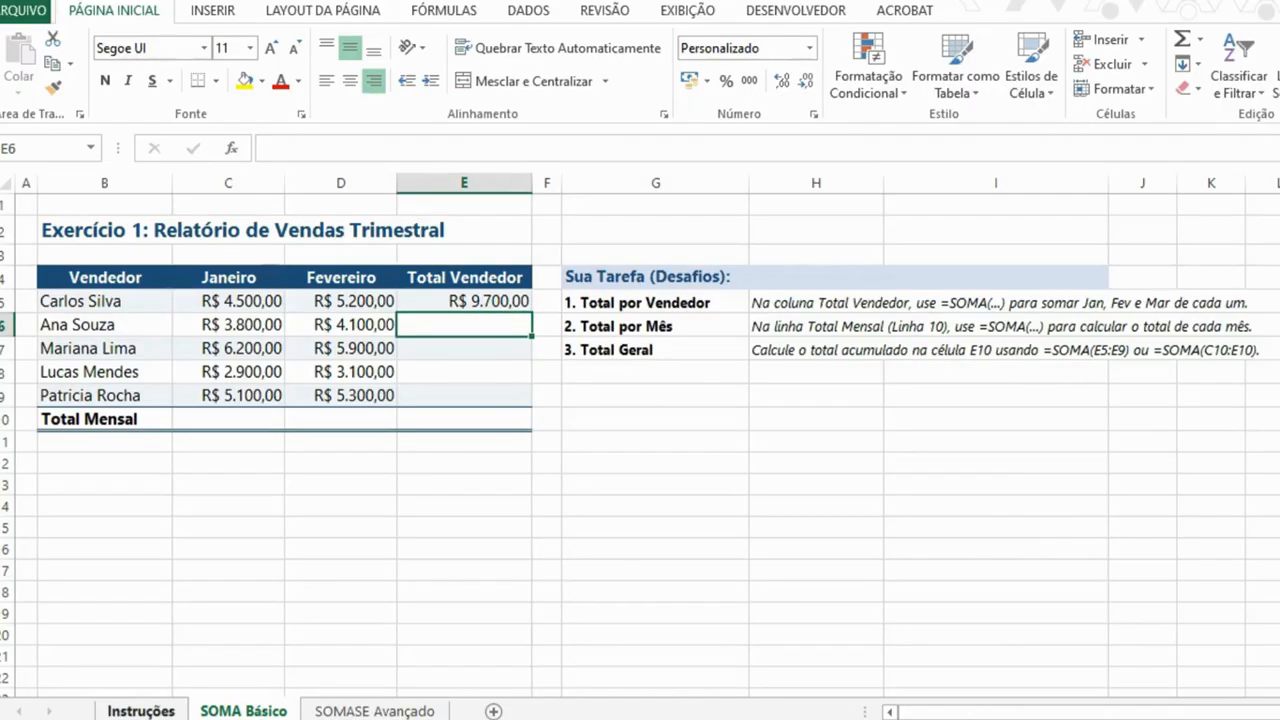
Review the syntax examples in C5:C9 of the Instruções sheet and the second vendor's row on the SOMA Básico sheet
click(140, 711)
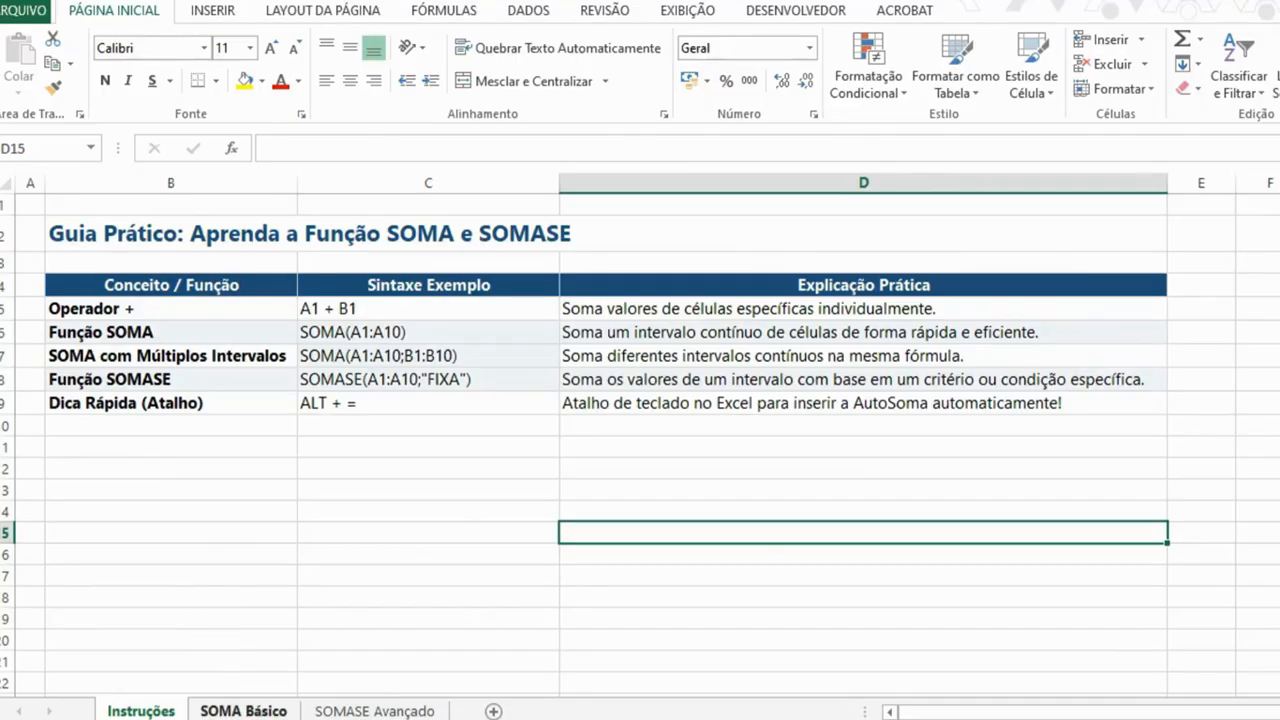
click(310, 308)
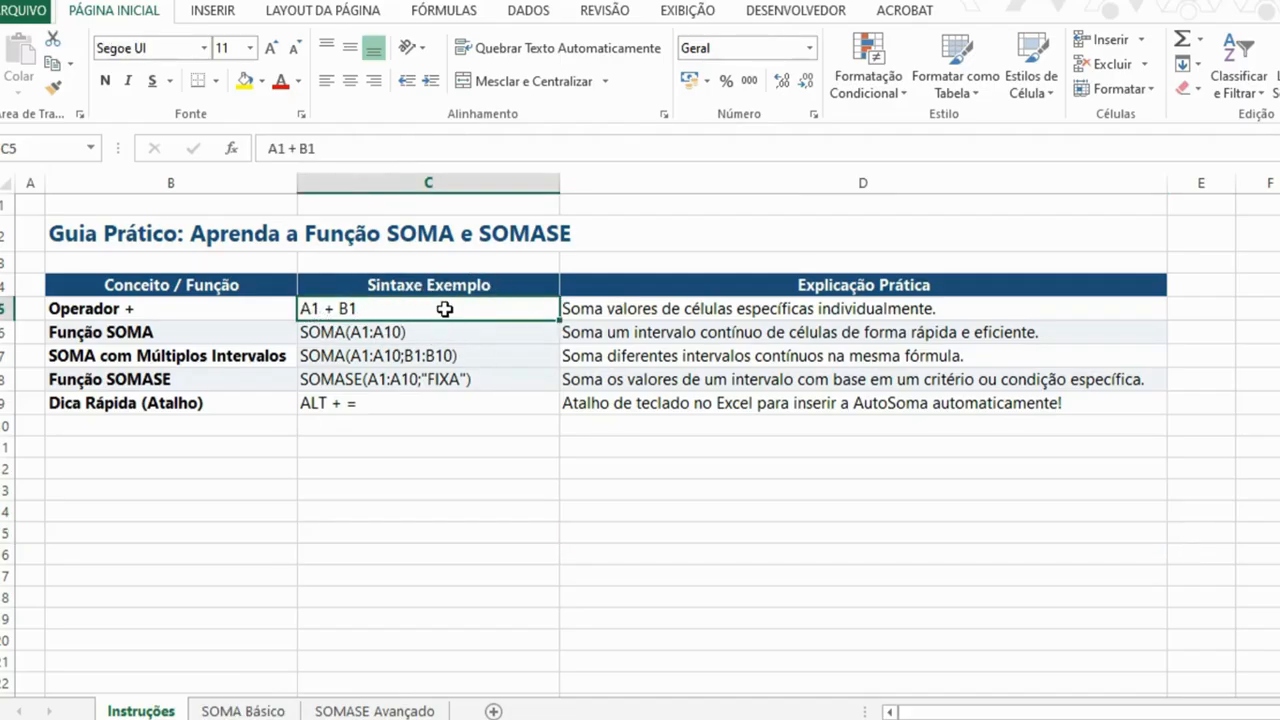
drag(410, 310, 403, 412)
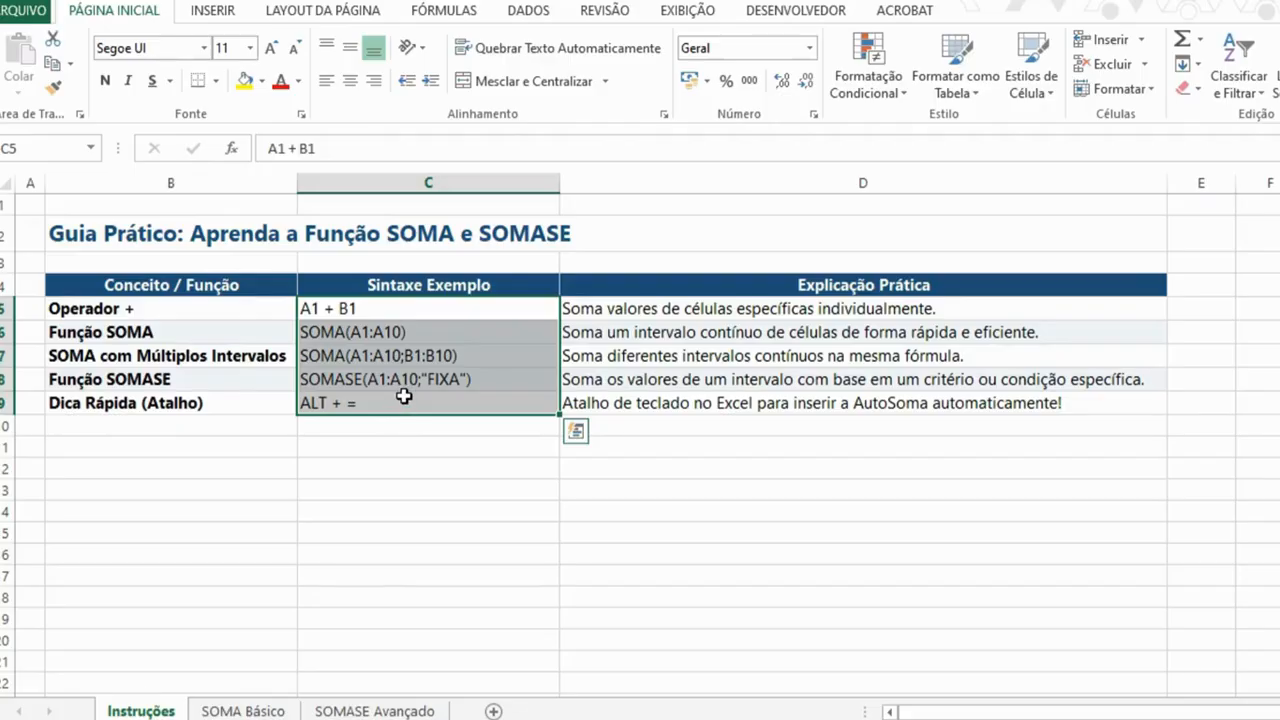
click(262, 710)
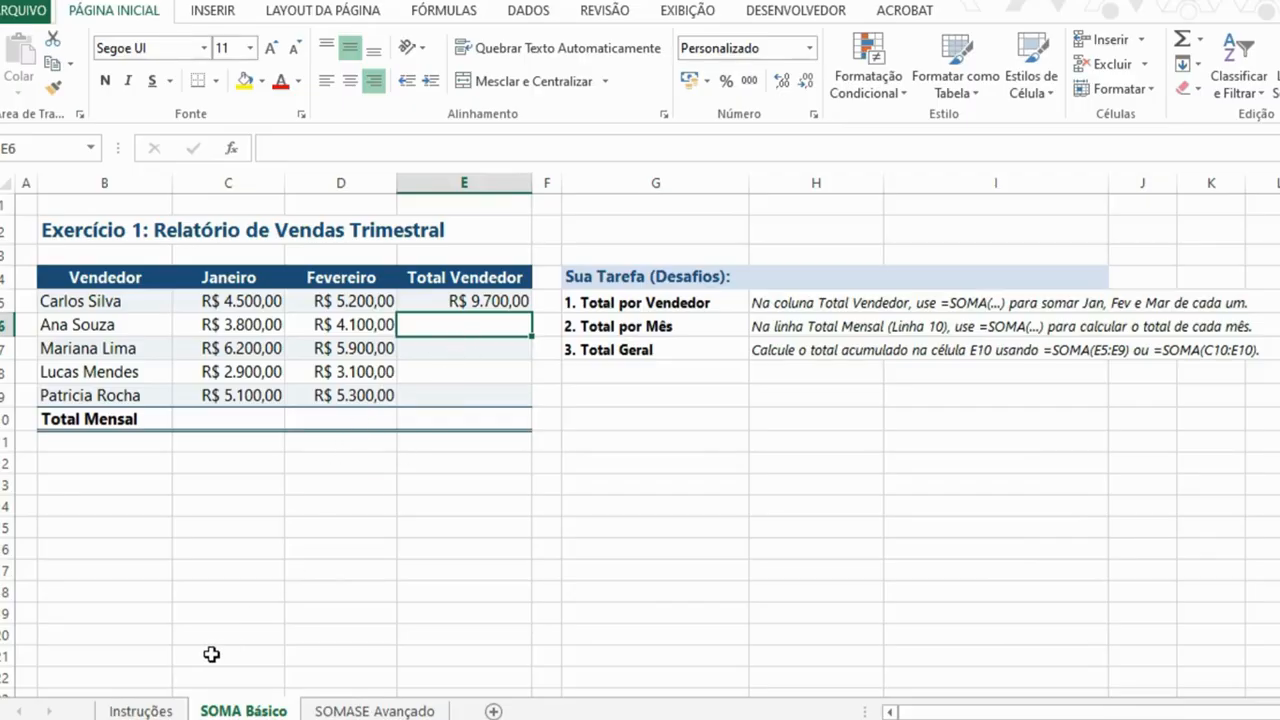
click(229, 318)
click(304, 325)
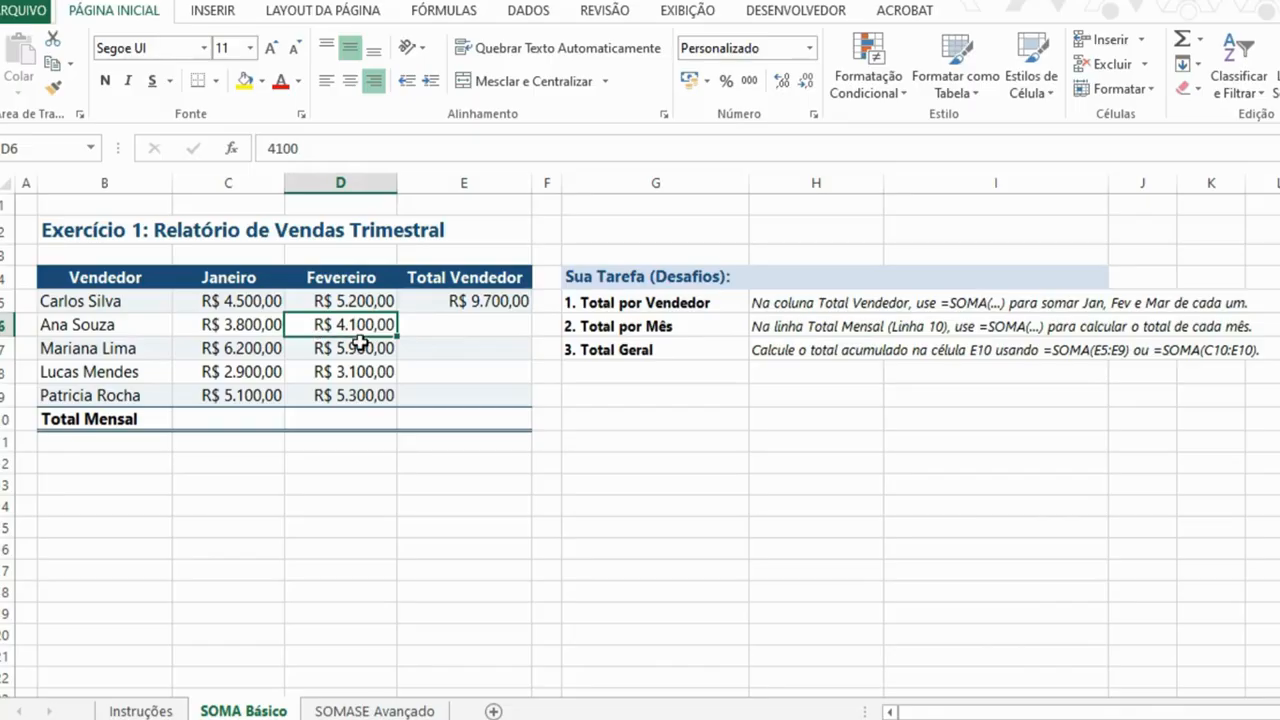
click(457, 316)
Enter the January monthly total in cell C10 by adding each vendor individually with =C5+C6+C7+C8+C9
click(267, 415)
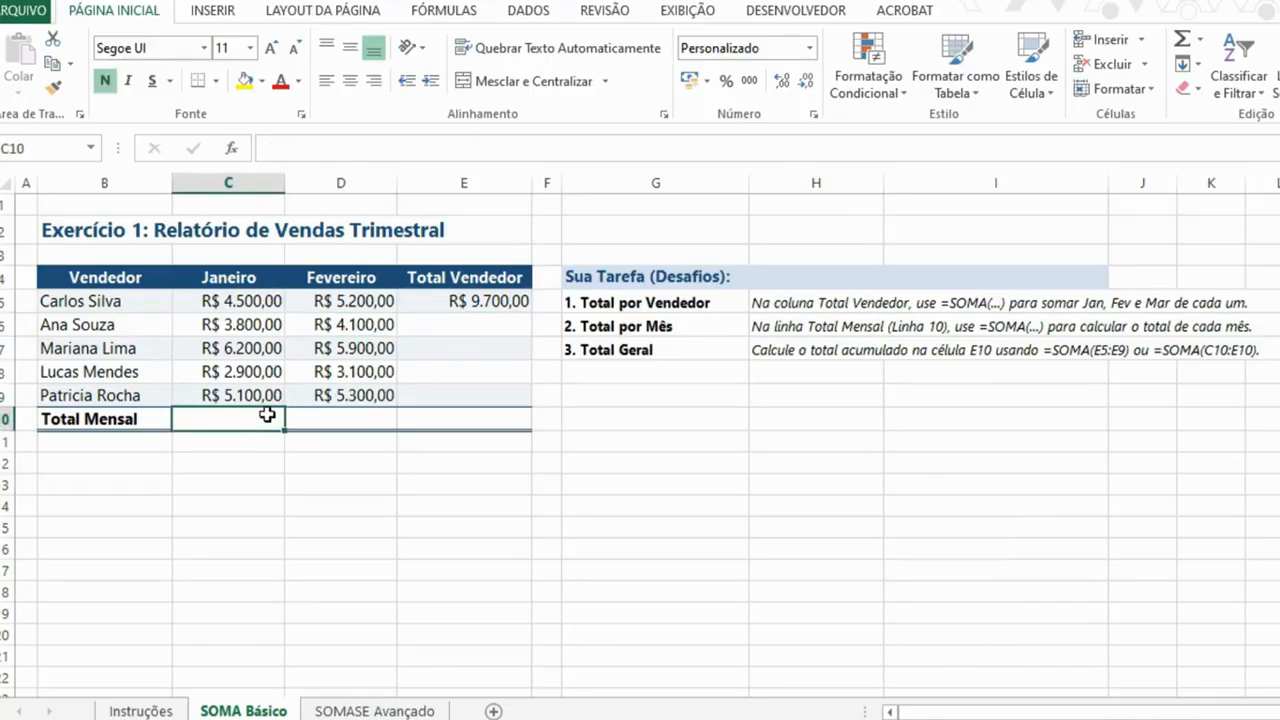
text(=)
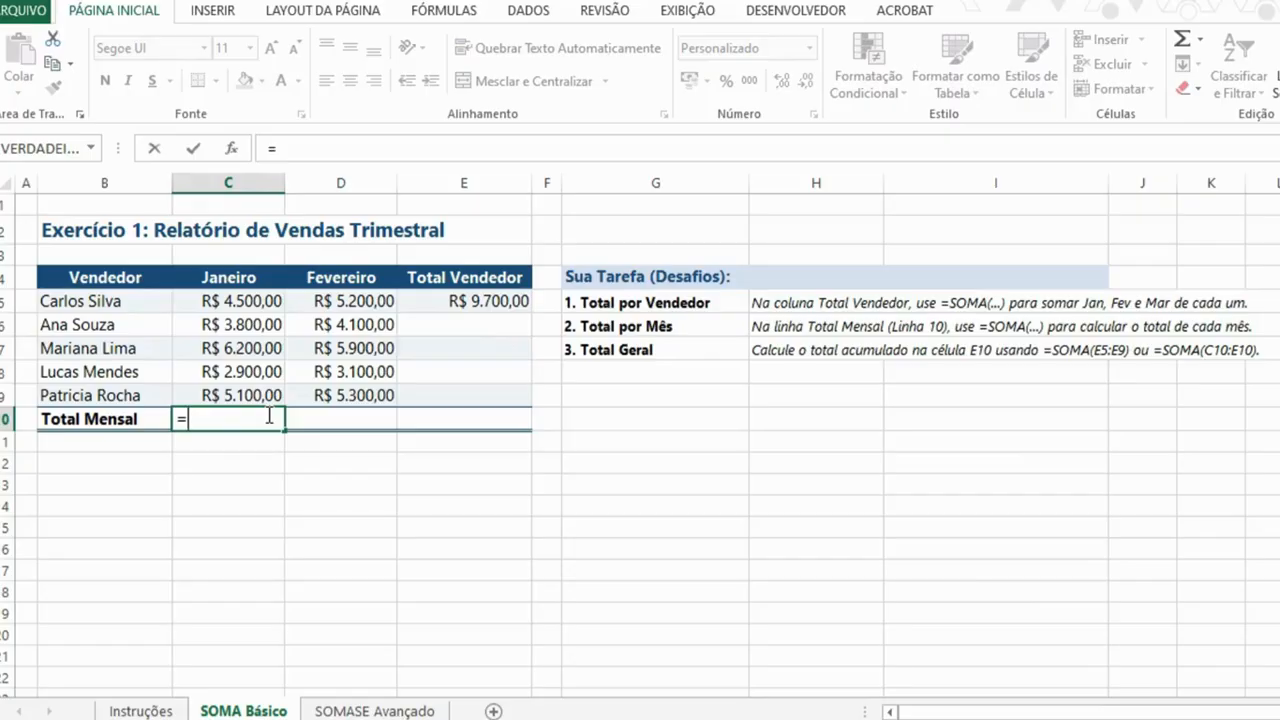
click(261, 303)
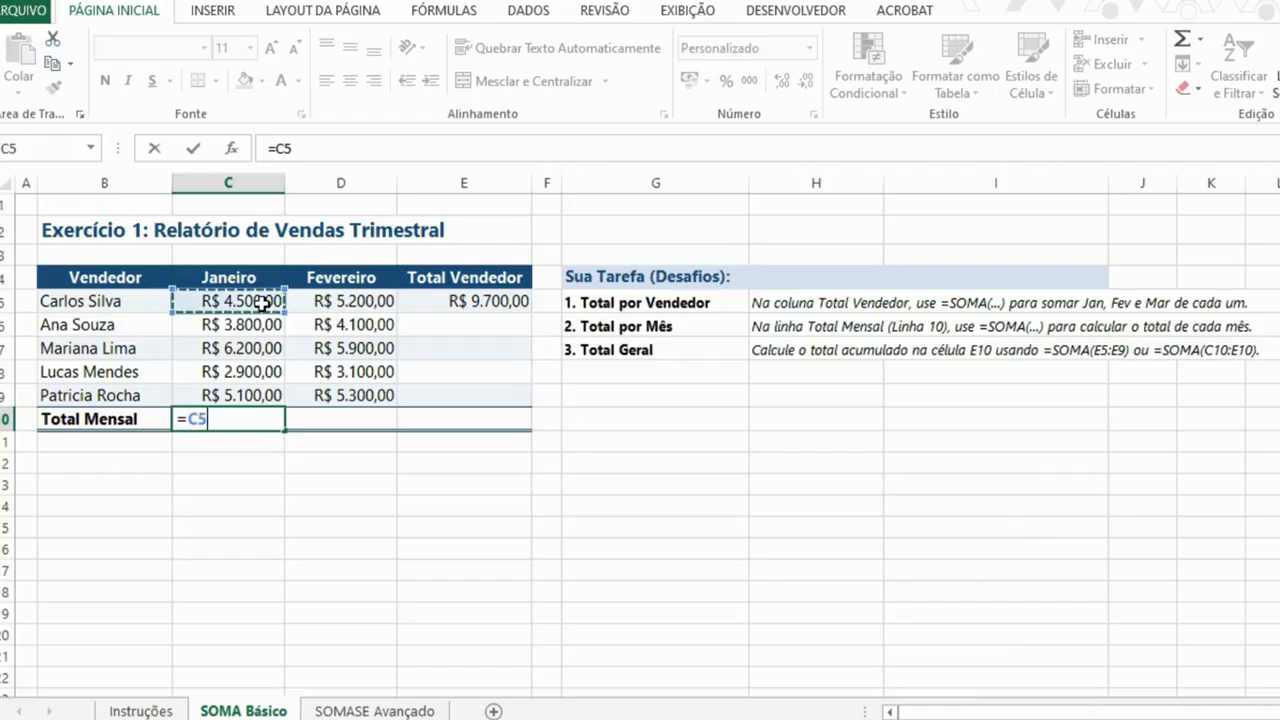
text(+)
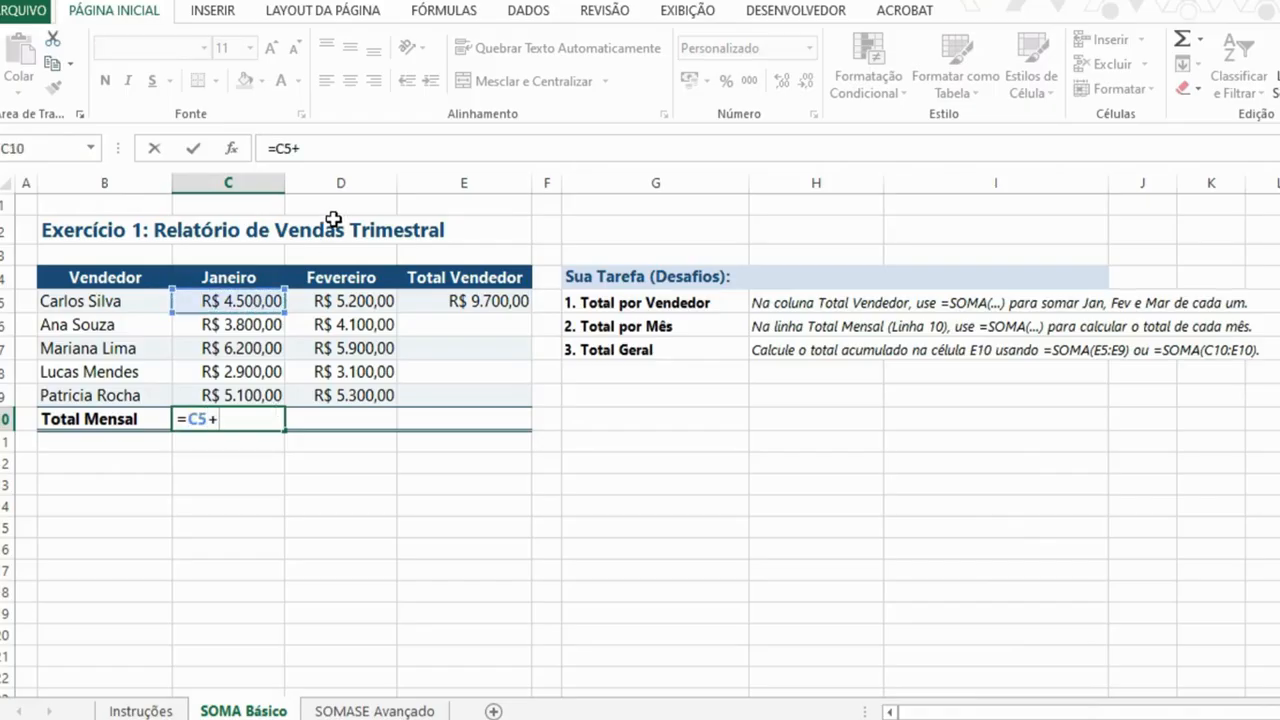
click(261, 325)
text(+)
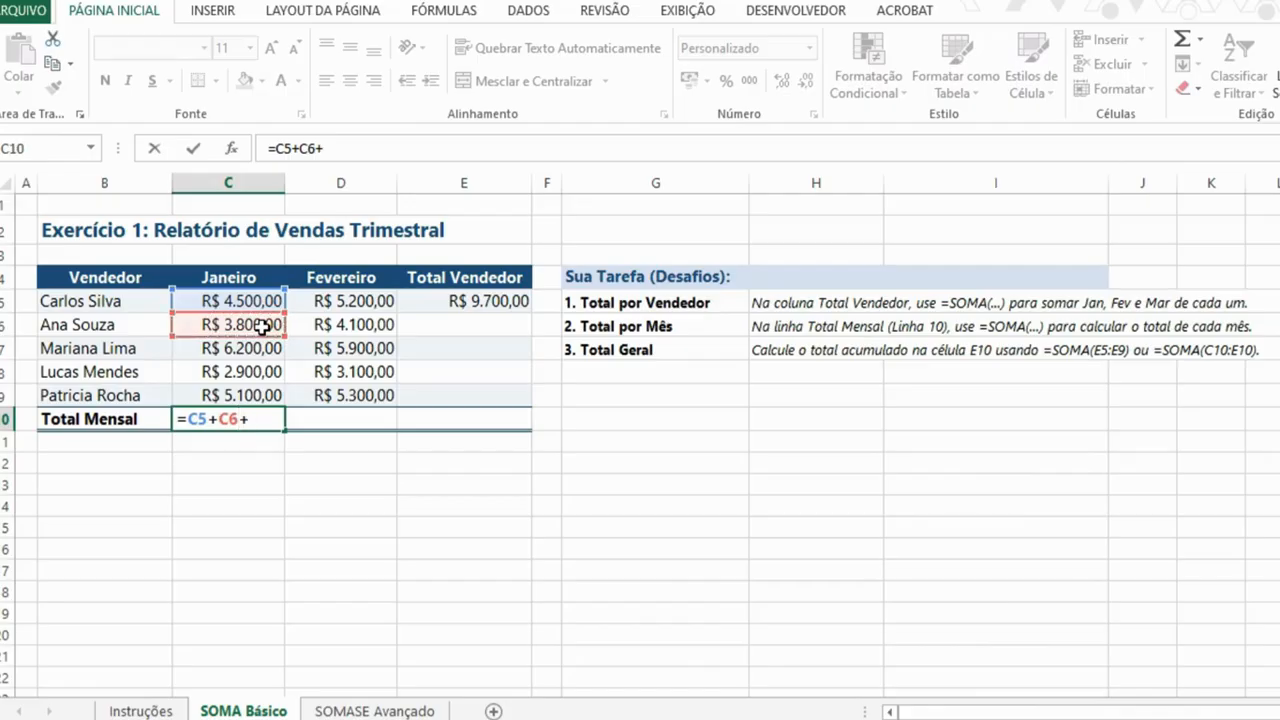
click(257, 347)
text(+)
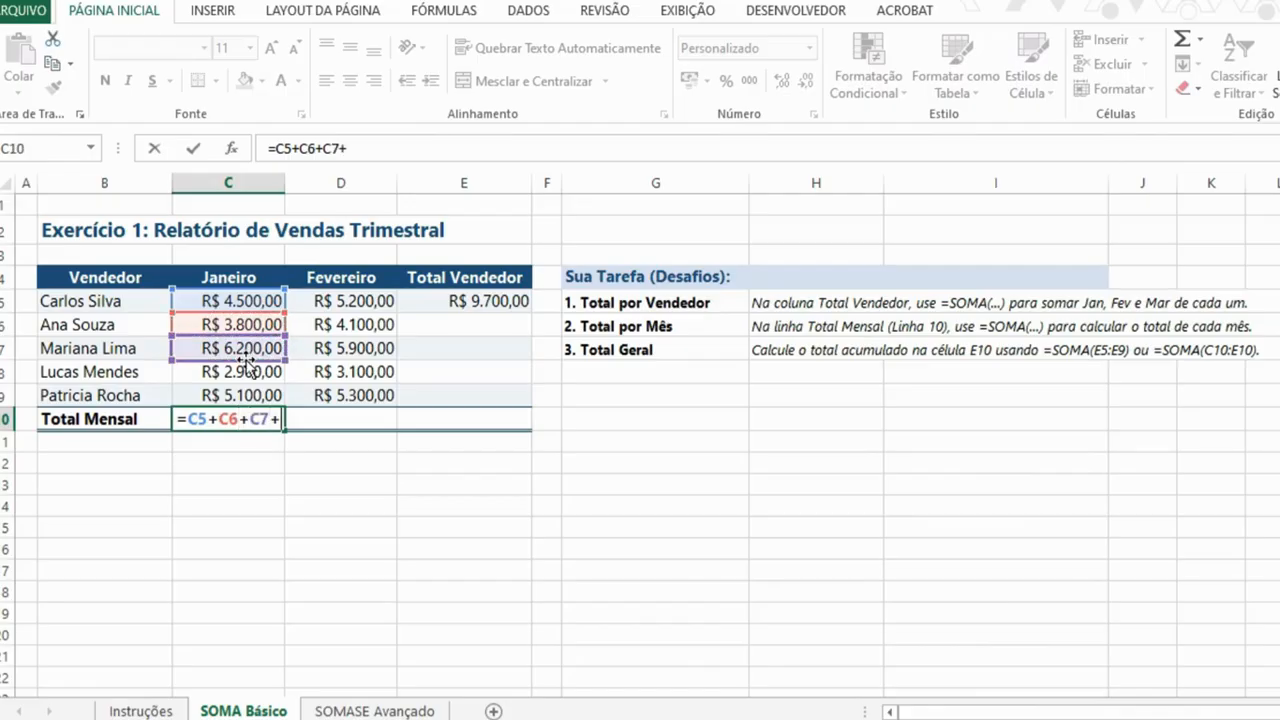
click(250, 370)
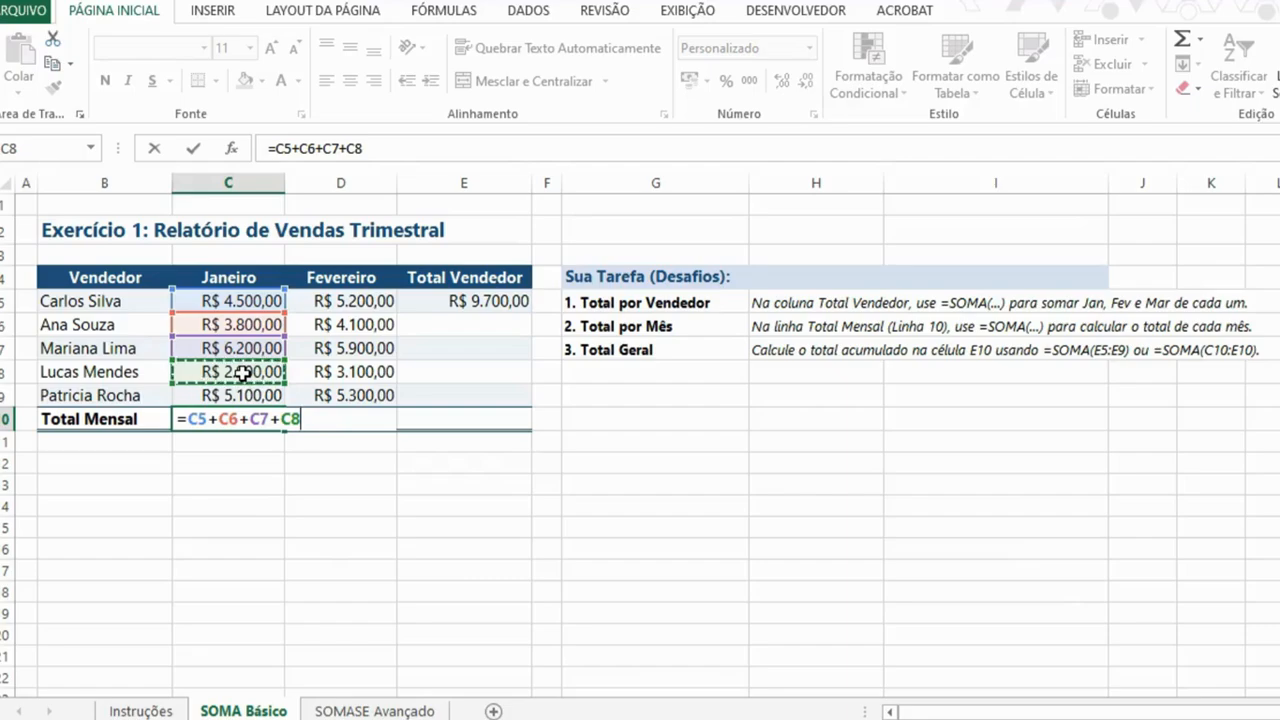
text(+)
click(244, 396)
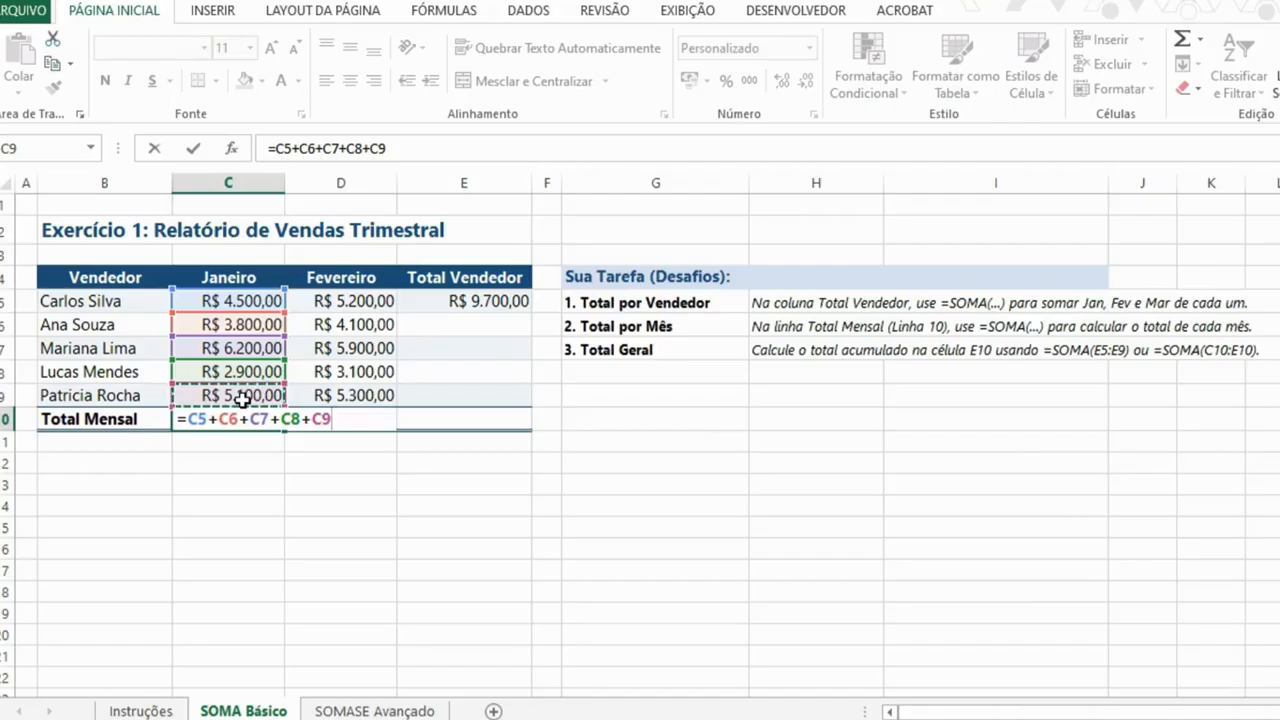
key(Return)
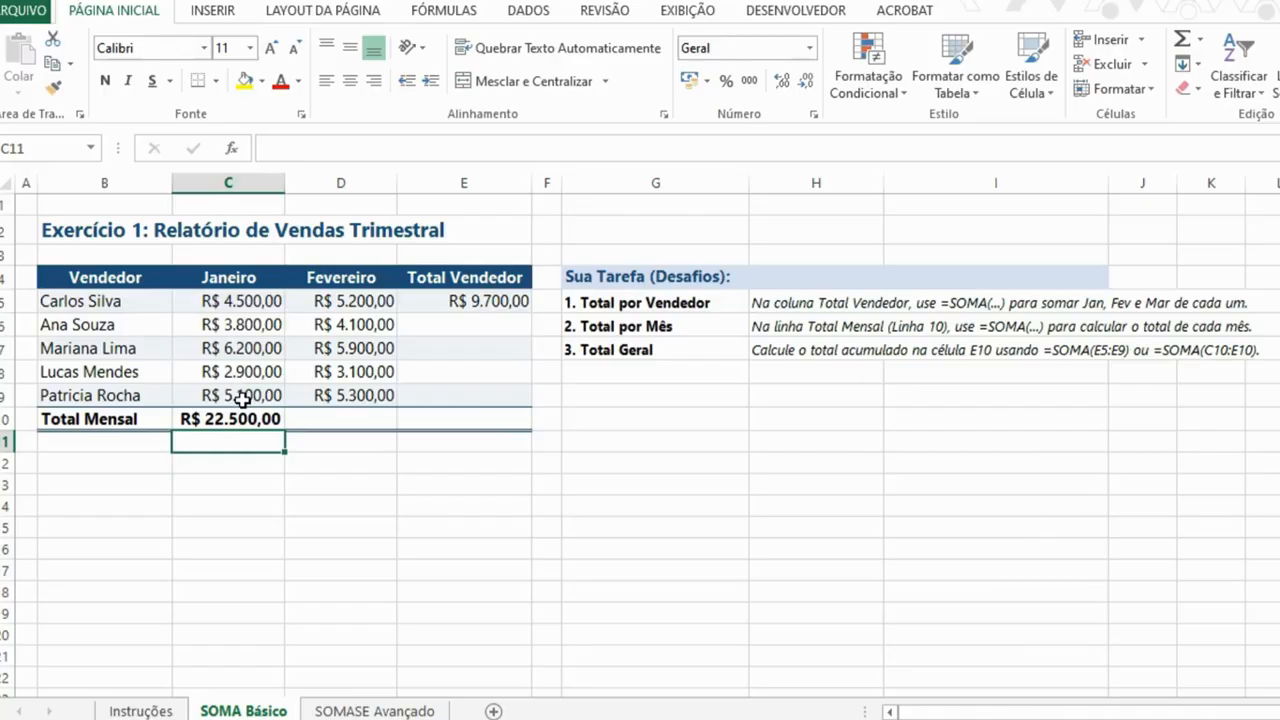
Replace the January total formula in cell C10 with =SOMA(C5:C9)
key(Up)
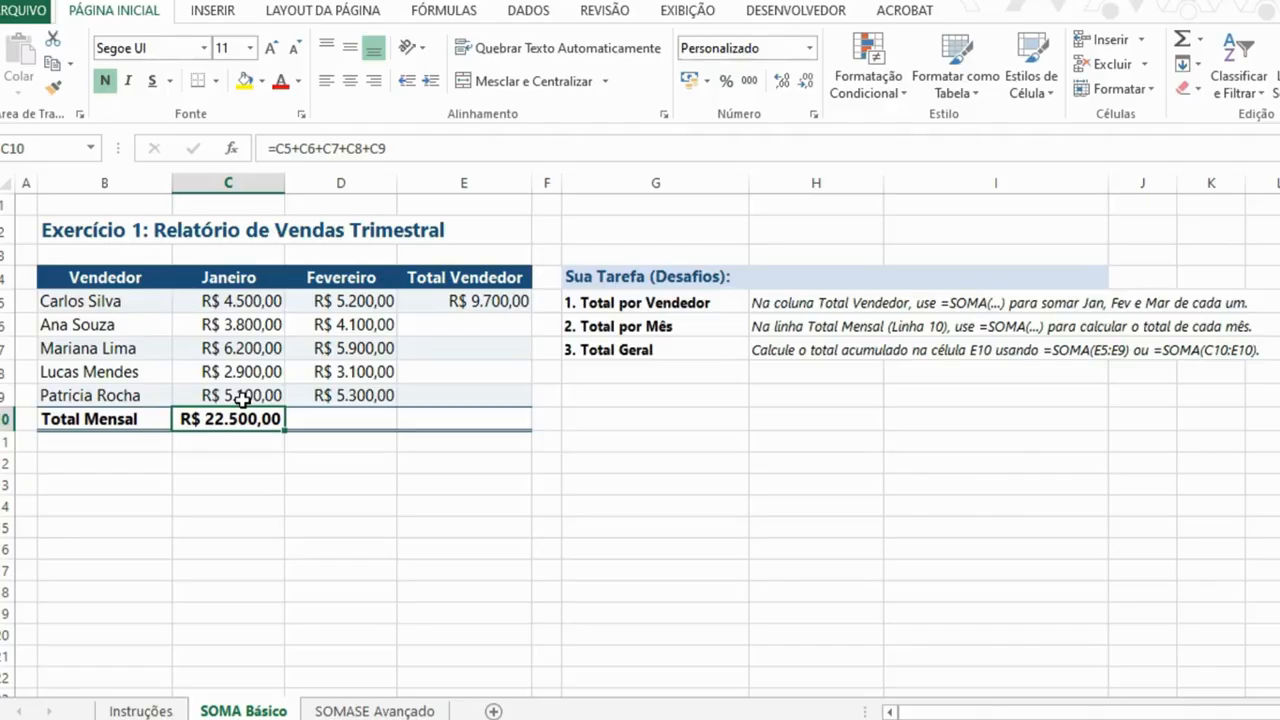
click(140, 711)
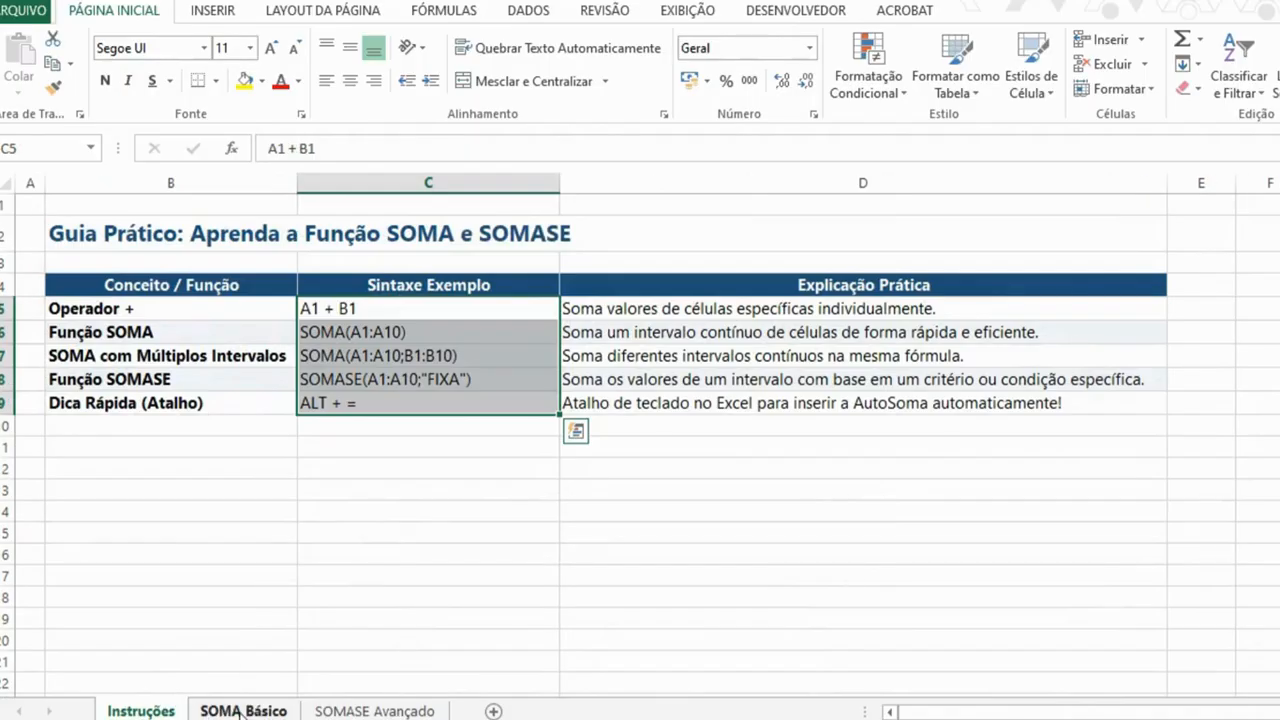
click(243, 711)
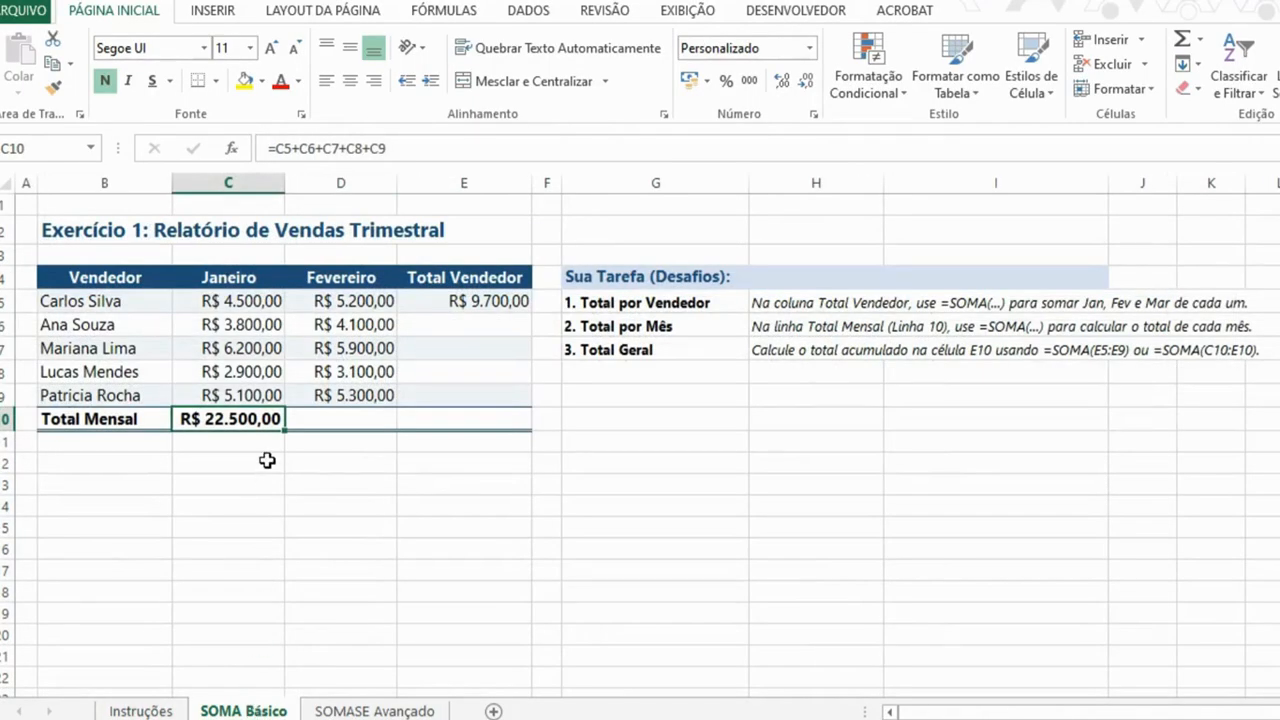
text(=soma)
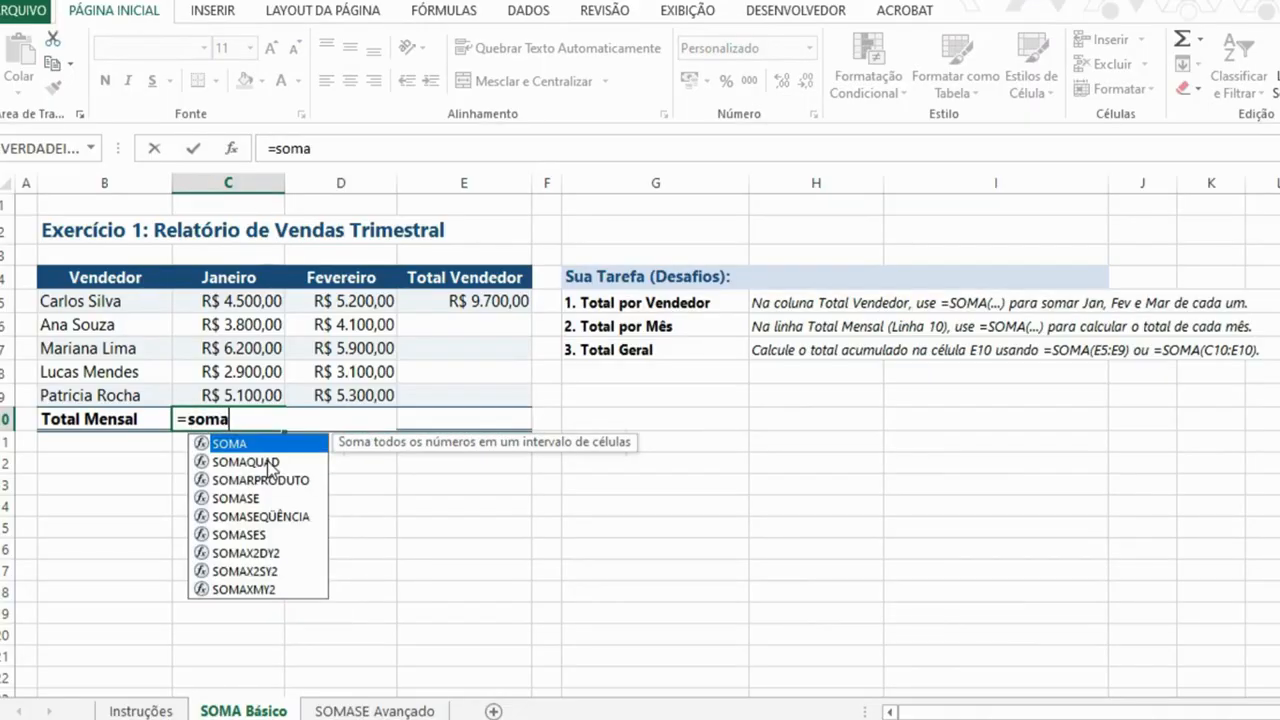
text(()
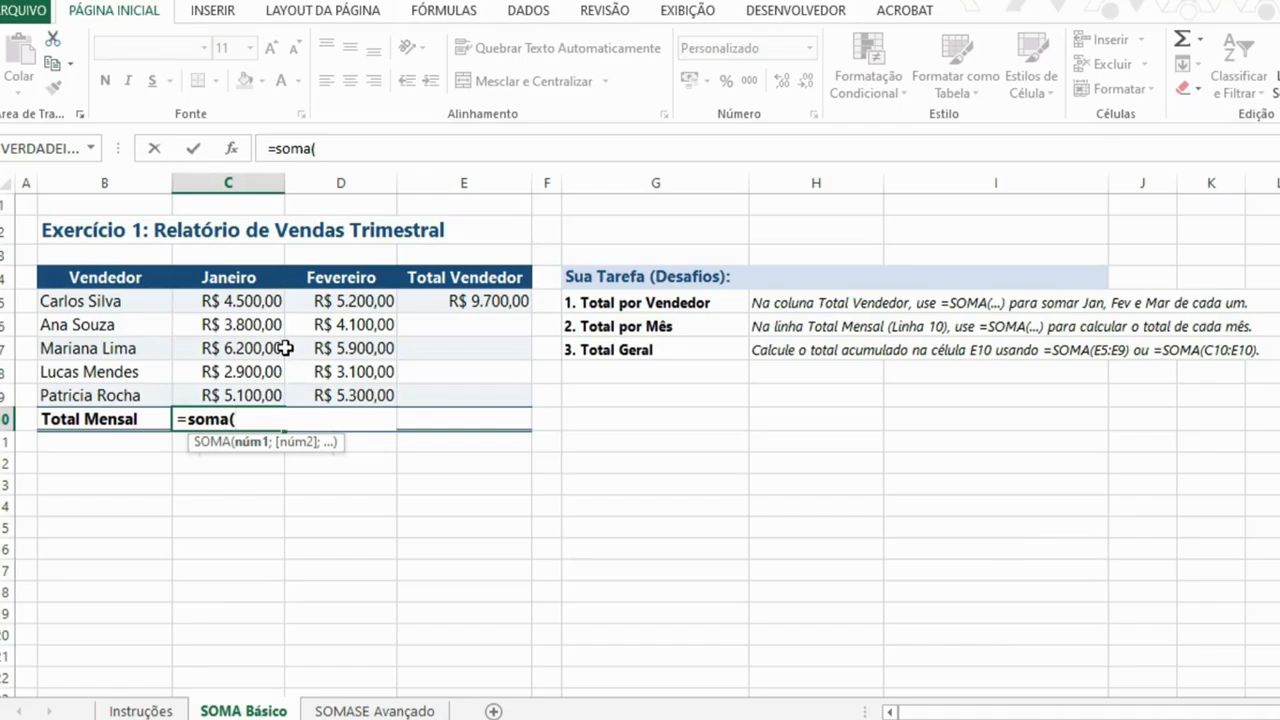
drag(253, 301, 251, 391)
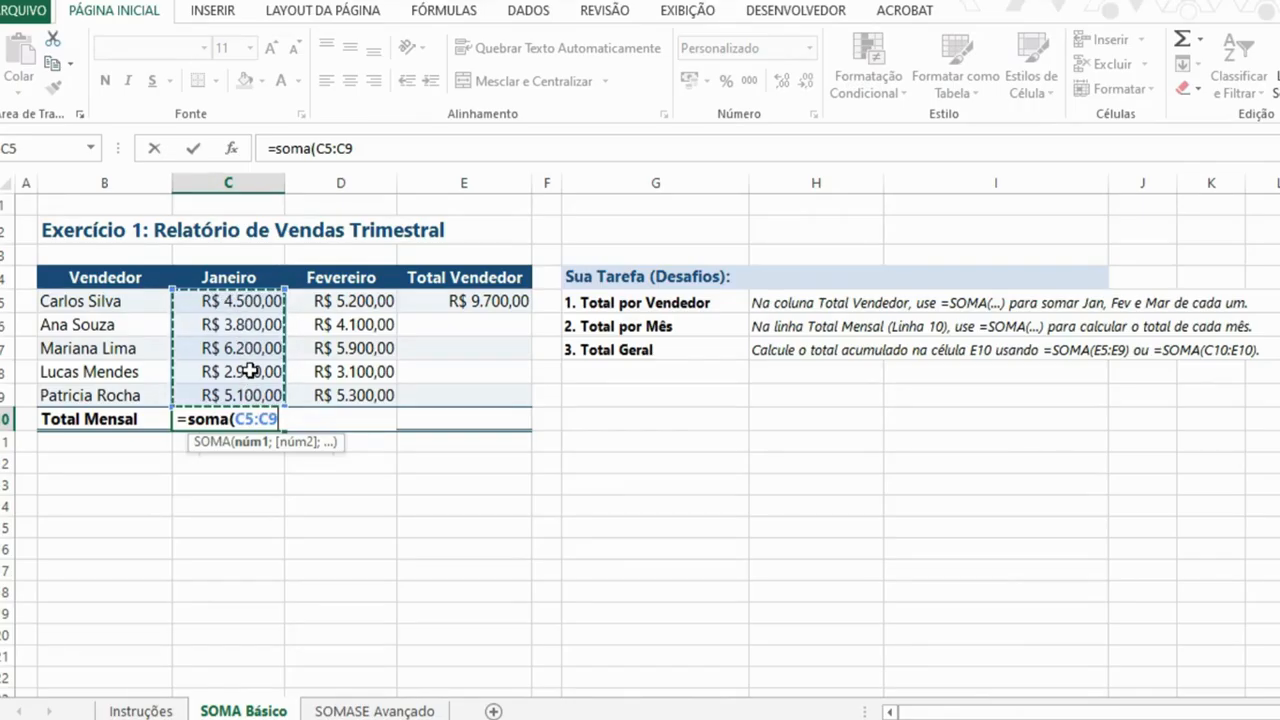
key(Return)
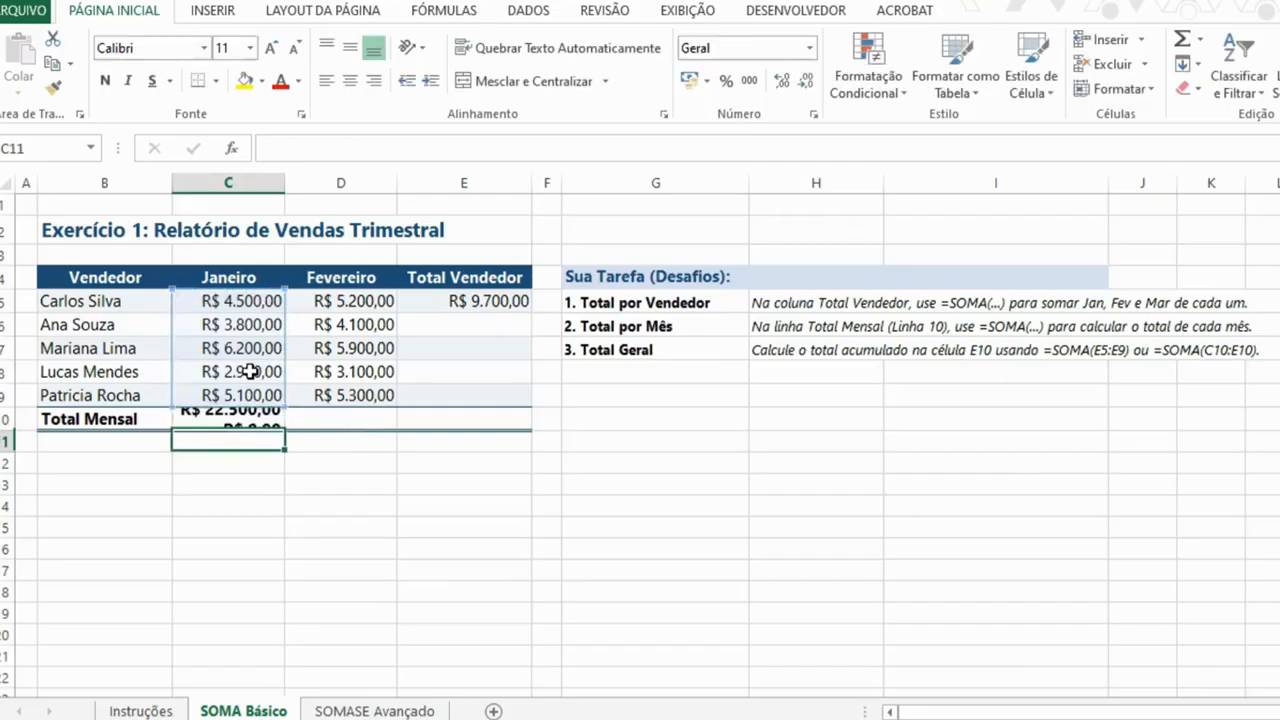
Try a multi-range sum of both months in cell C11 with =SOMA(C5:C9;D5:D9), and clear the cell
text(=)
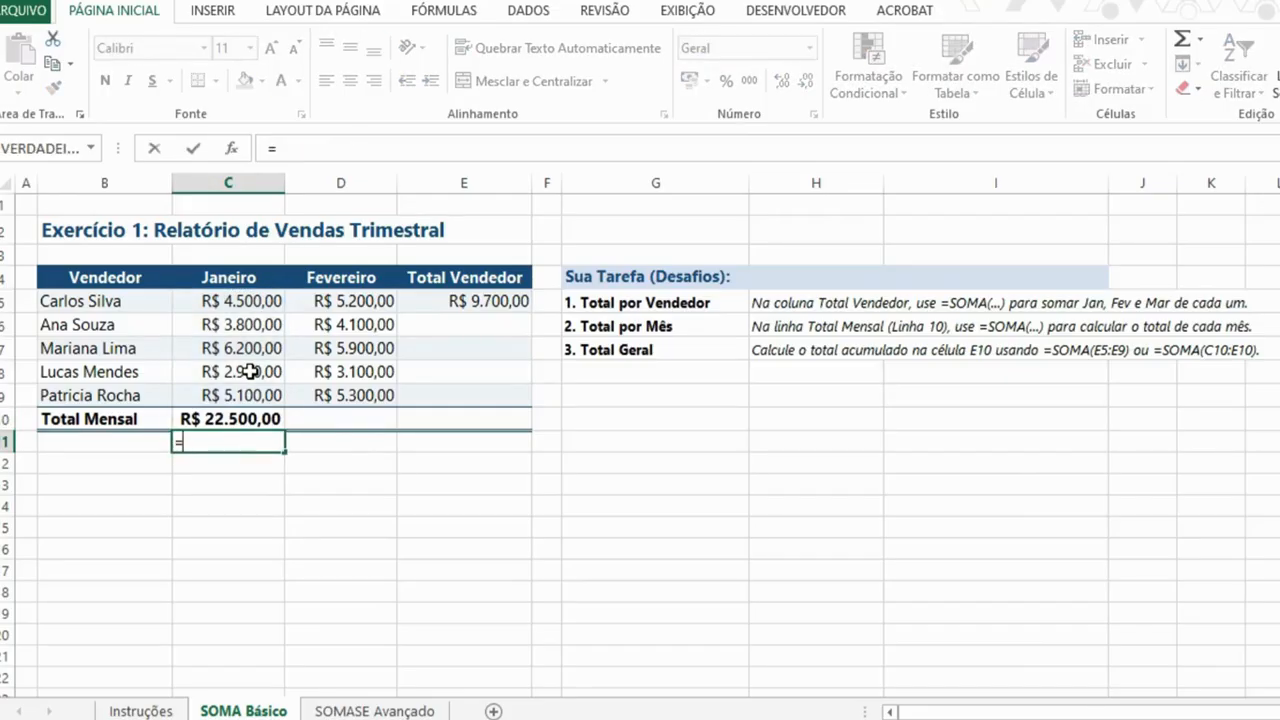
text(soma()
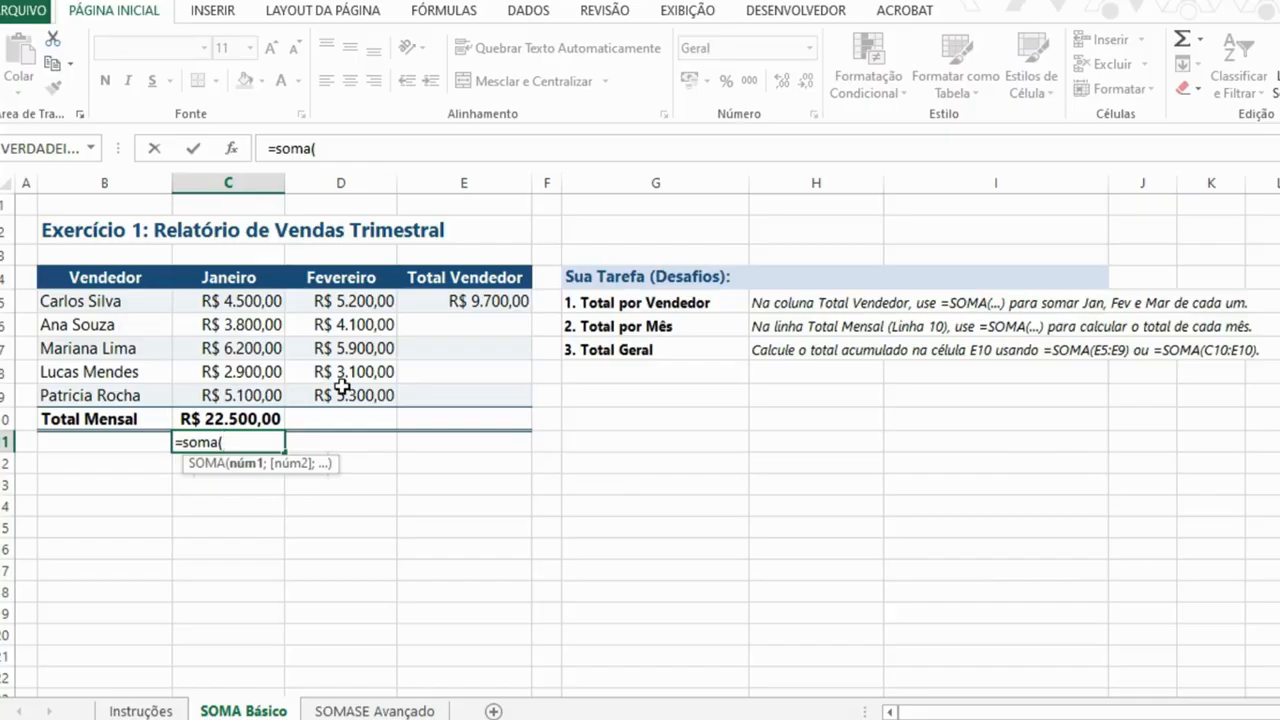
drag(245, 302, 245, 394)
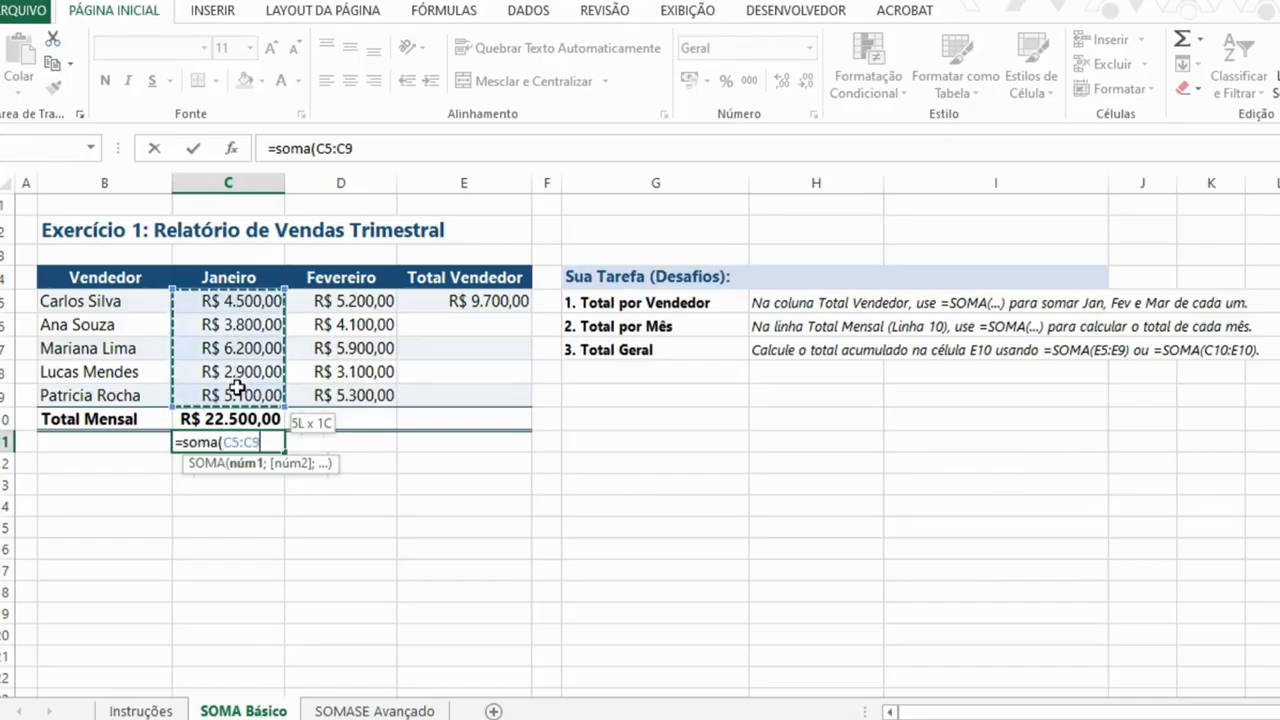
text(;)
drag(371, 300, 372, 385)
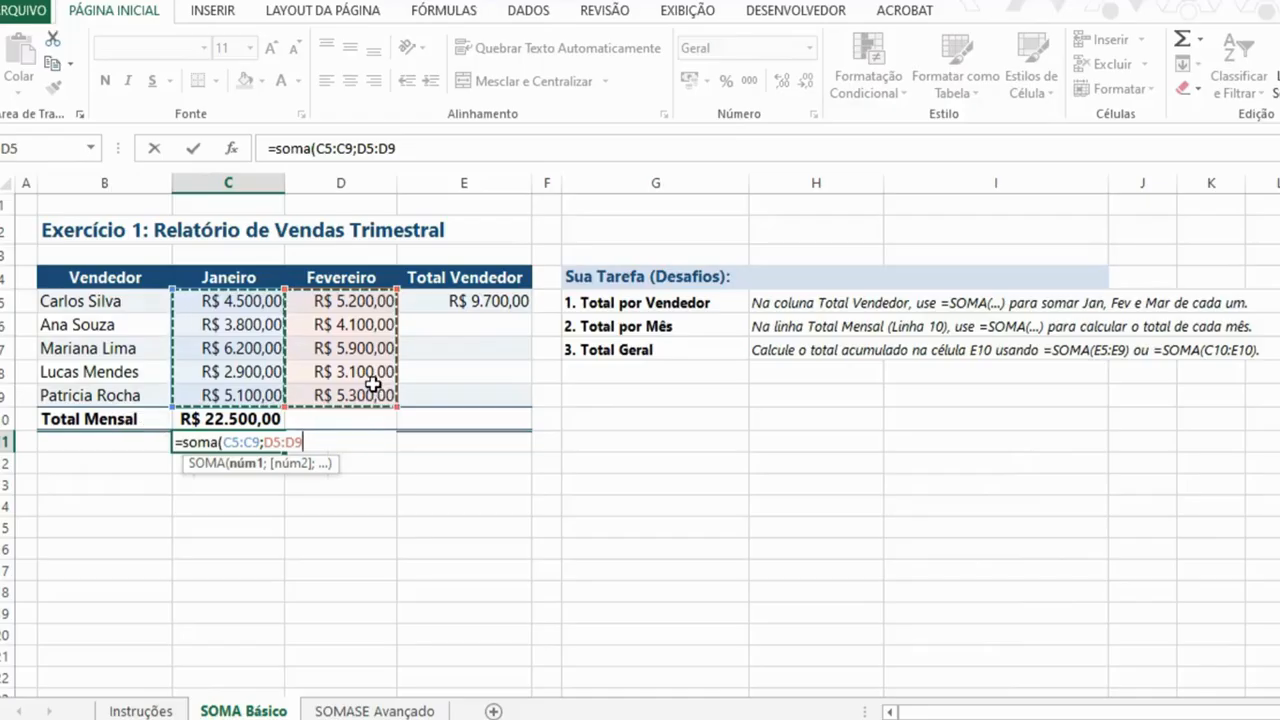
key(Return)
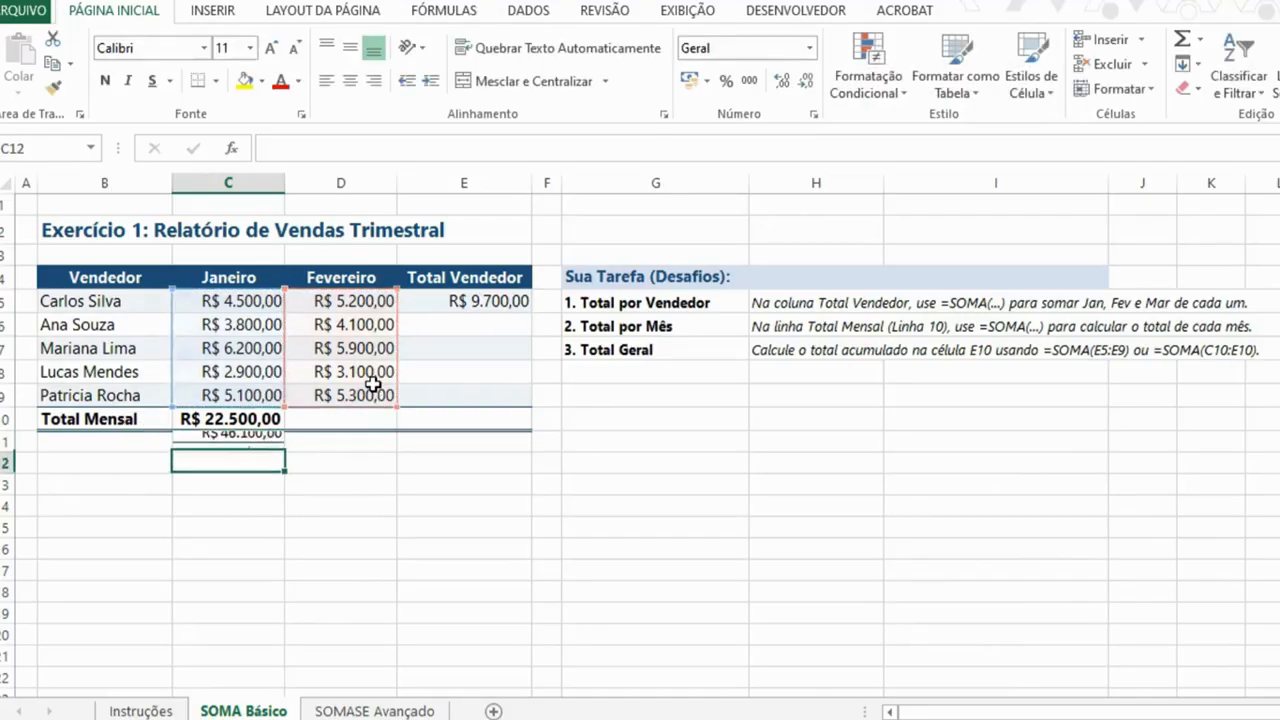
click(266, 443)
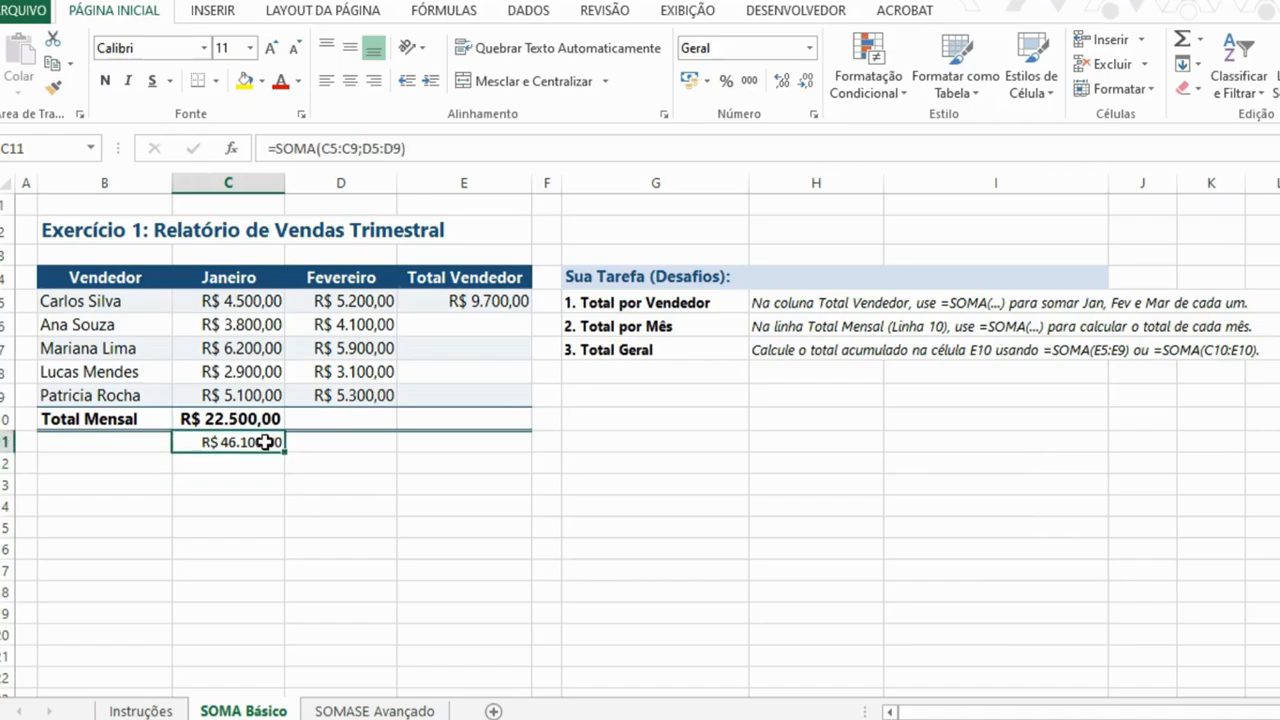
key(Delete)
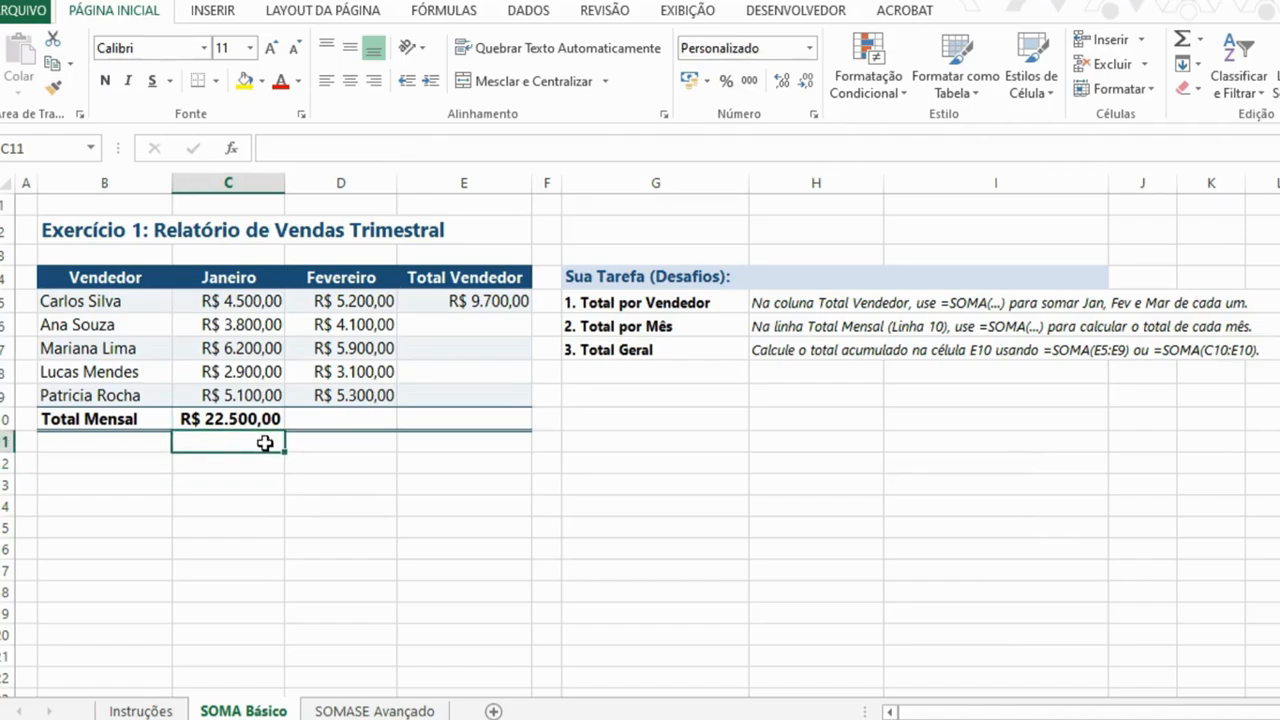
Try adding two separate sums in cell C11 with =SOMA(C5:C9)+SOMA(D5:D9), and clear the cell
text(=somA()
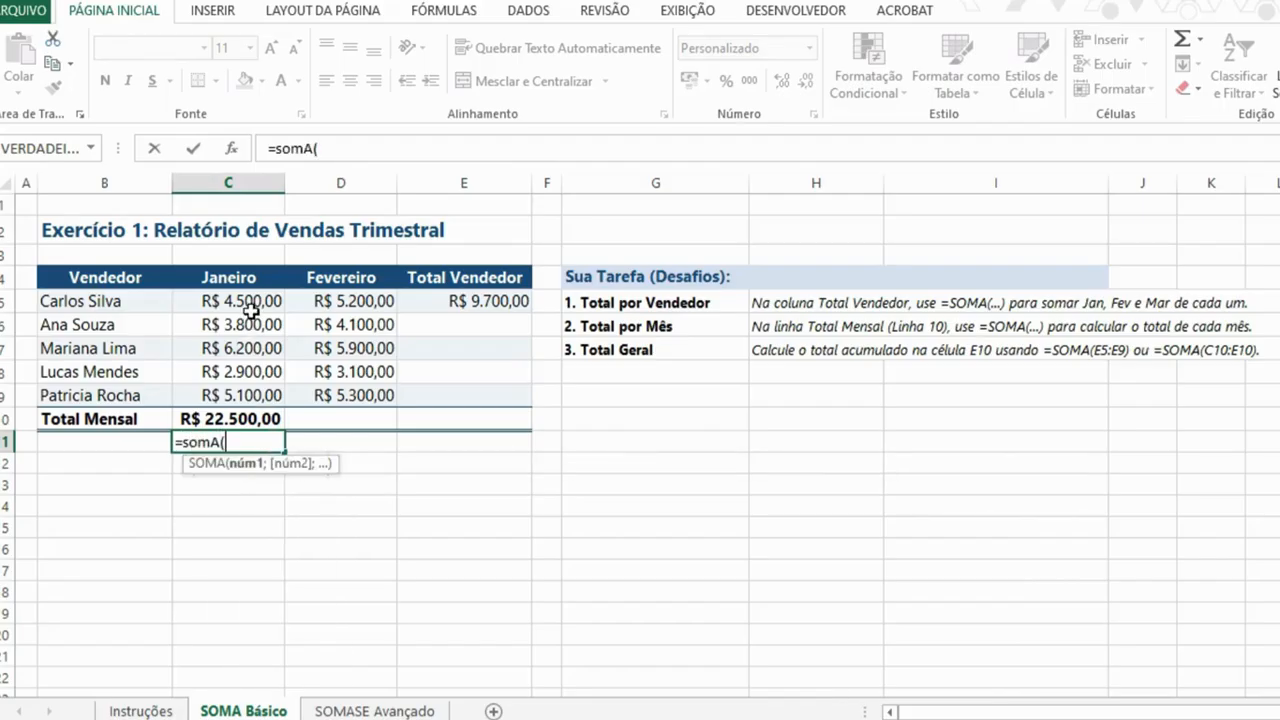
drag(250, 311, 252, 392)
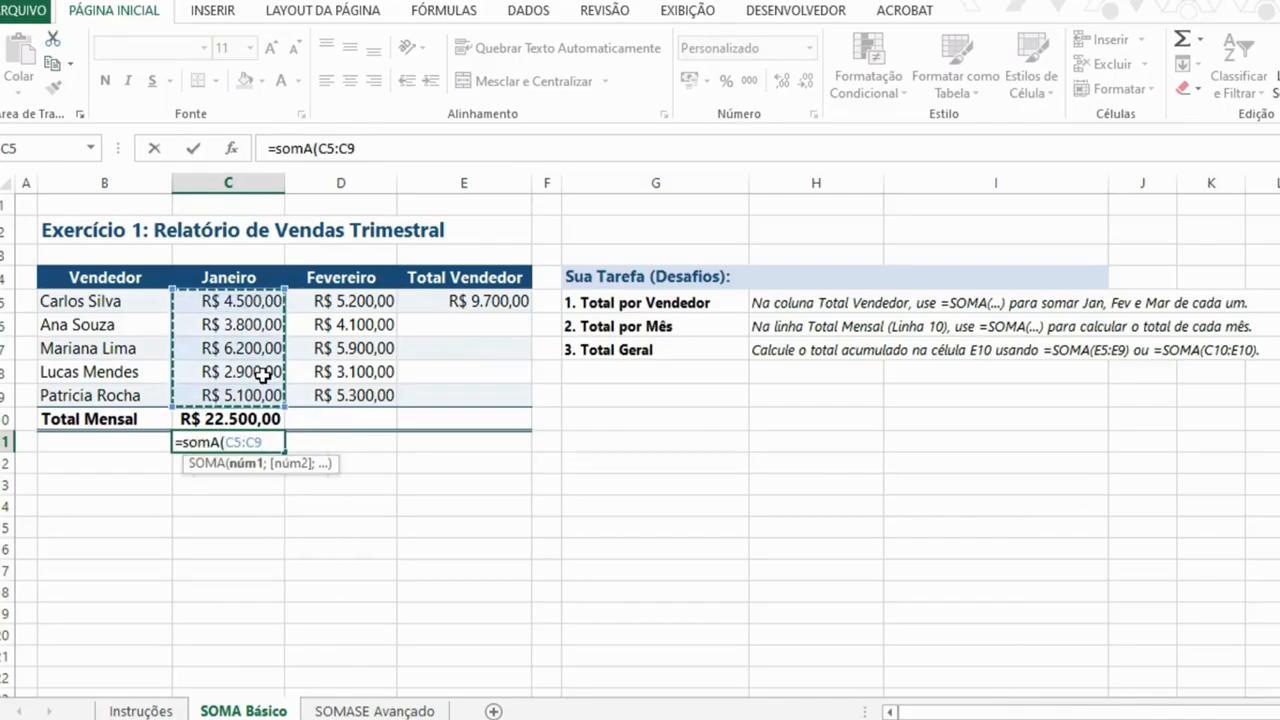
text()+)
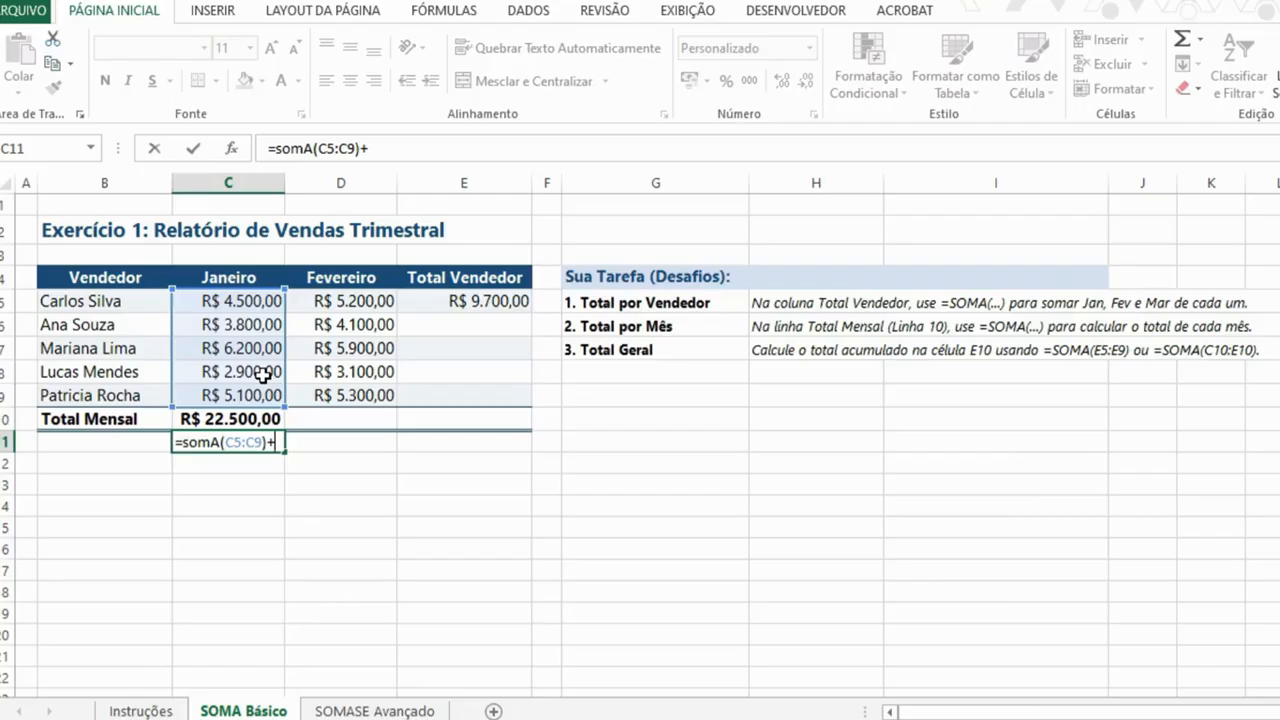
text(soma()
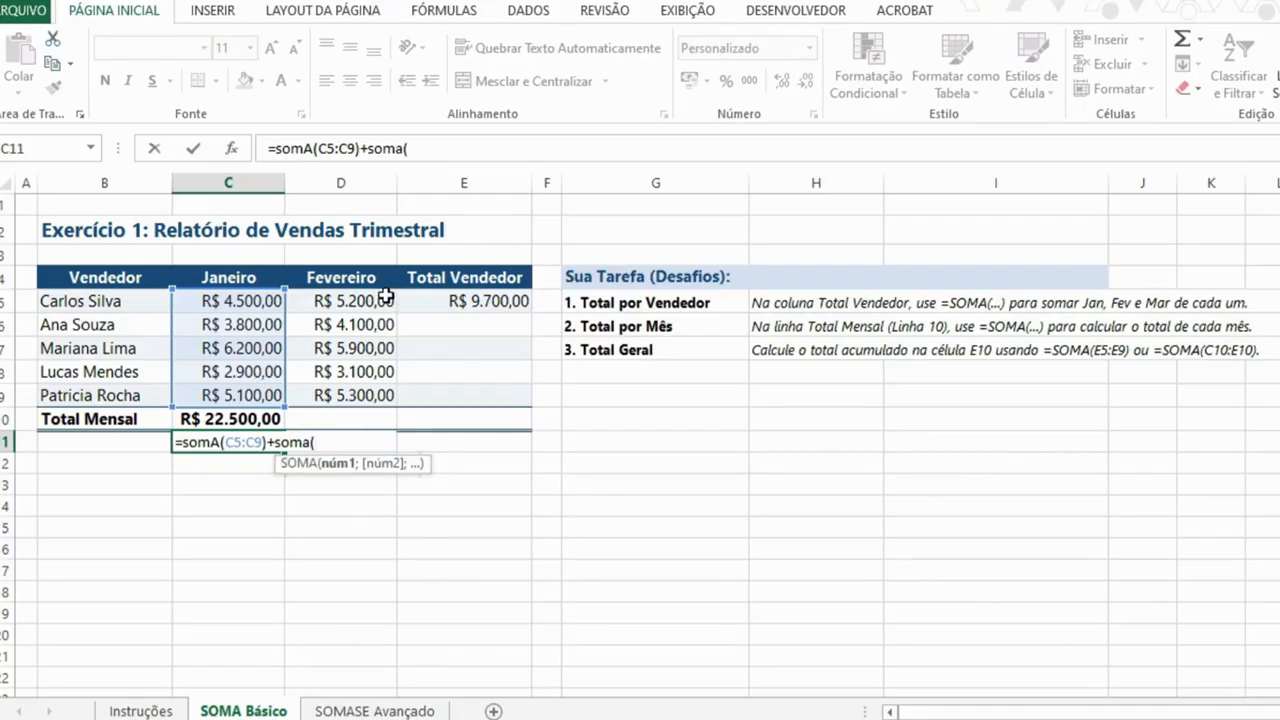
drag(385, 296, 345, 392)
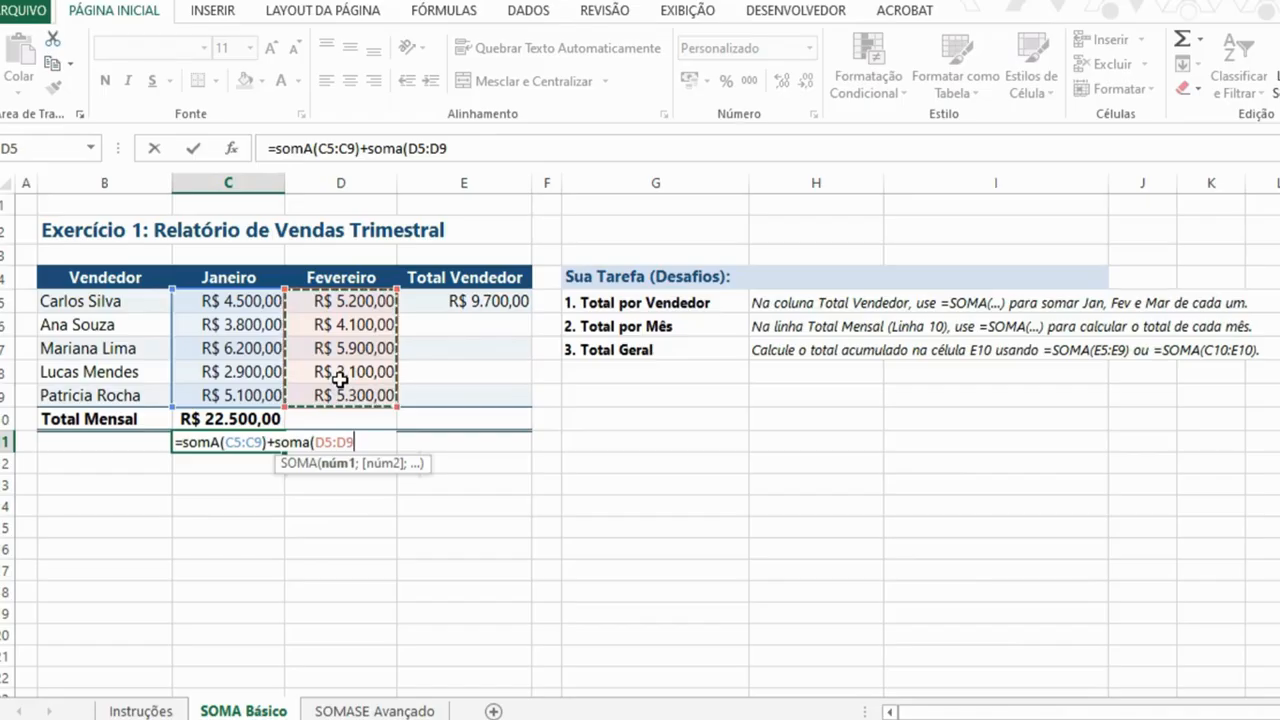
text())
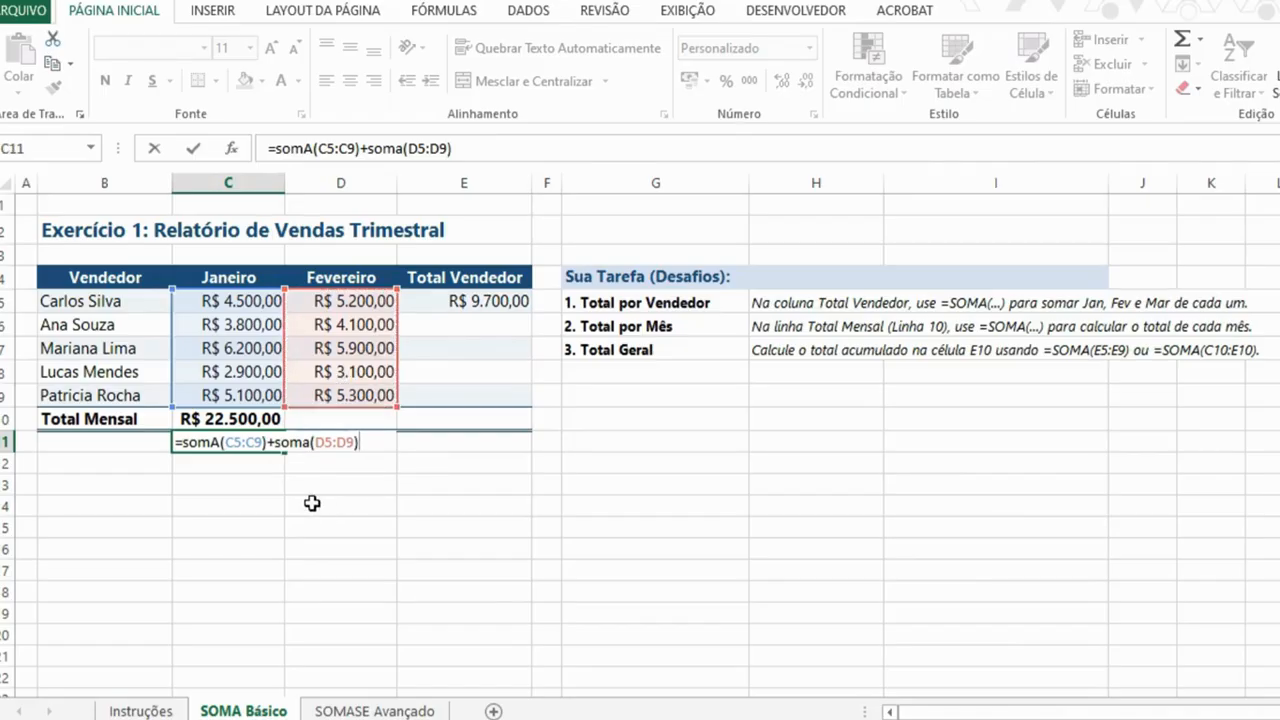
key(ctrl+Return)
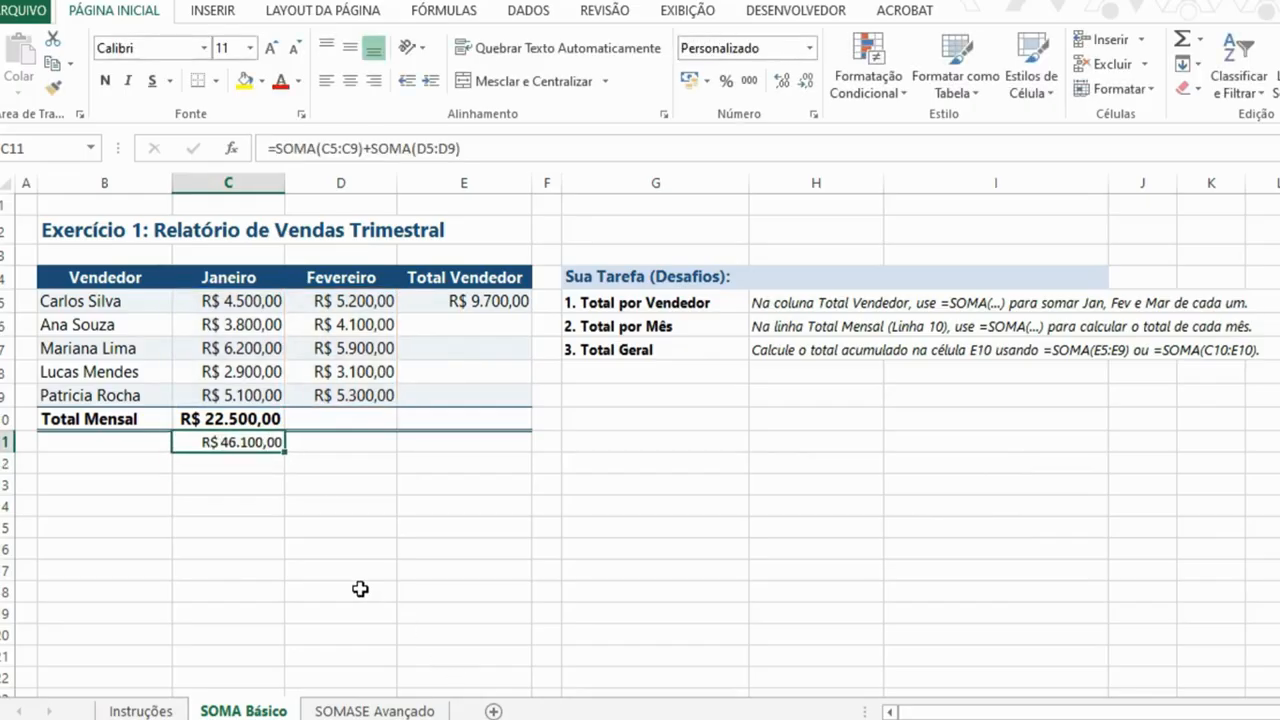
key(Delete)
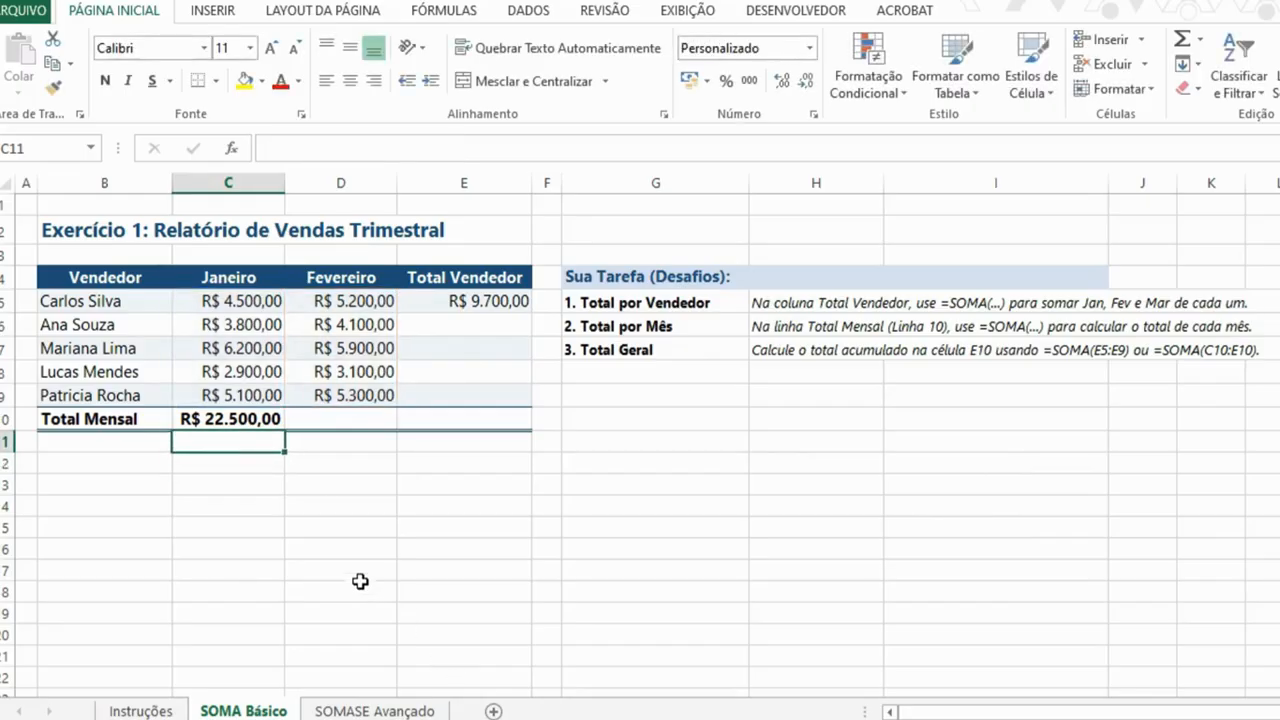
key(Up)
key(Right)
key(Right)
key(Up)
key(Left)
key(Left)
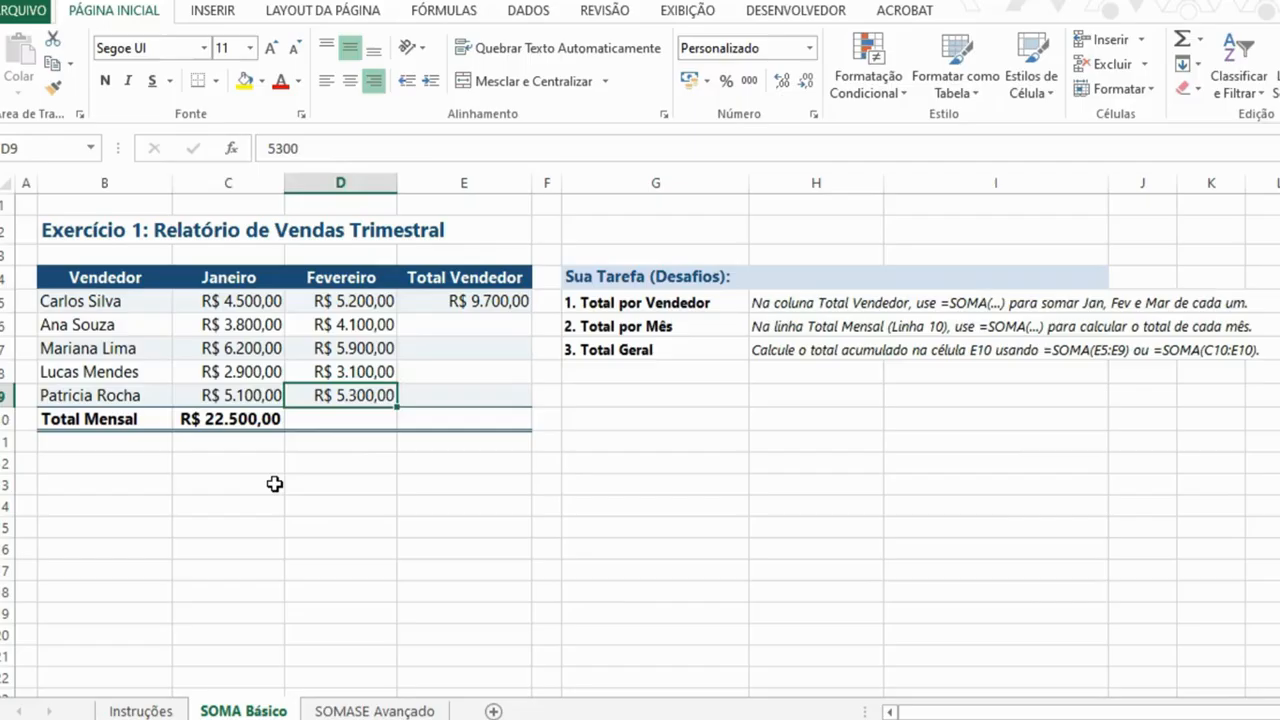
Try summing only the first three vendors of both months in cell C11 with =SOMA(C5:C7;D5:D7), and clear the cell
key(Down)
key(Down)
text(=)
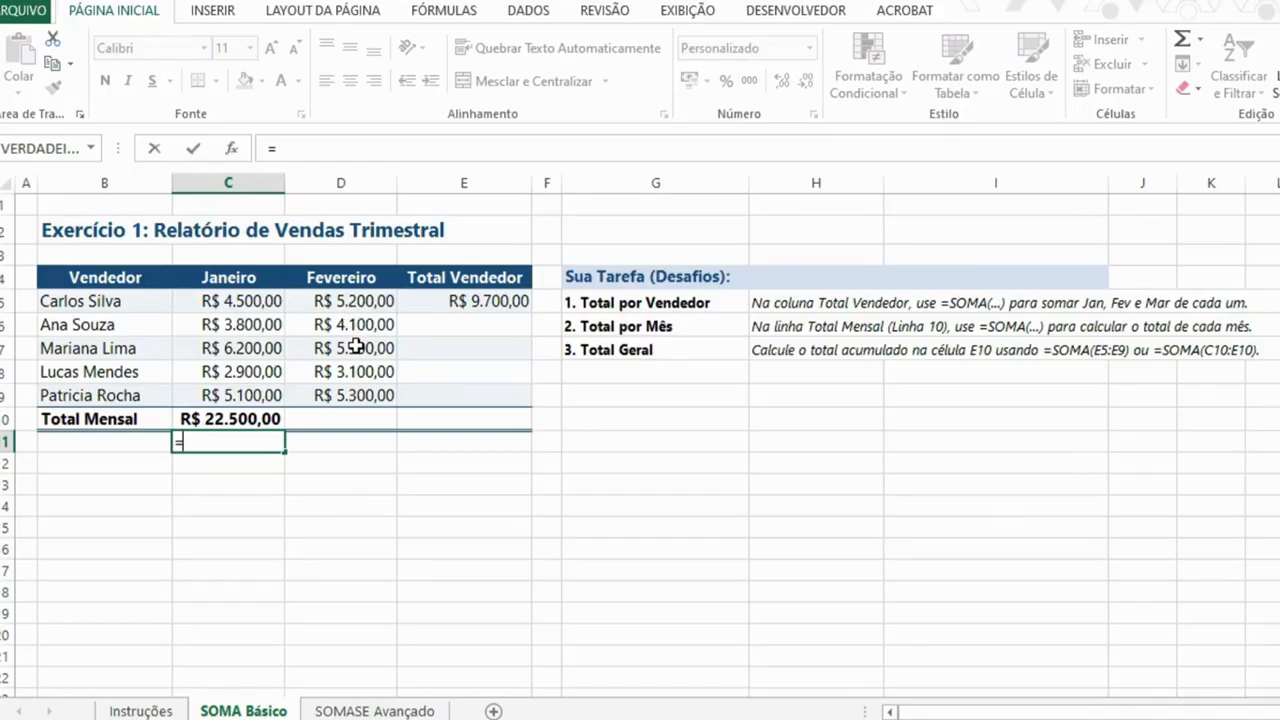
text(soma()
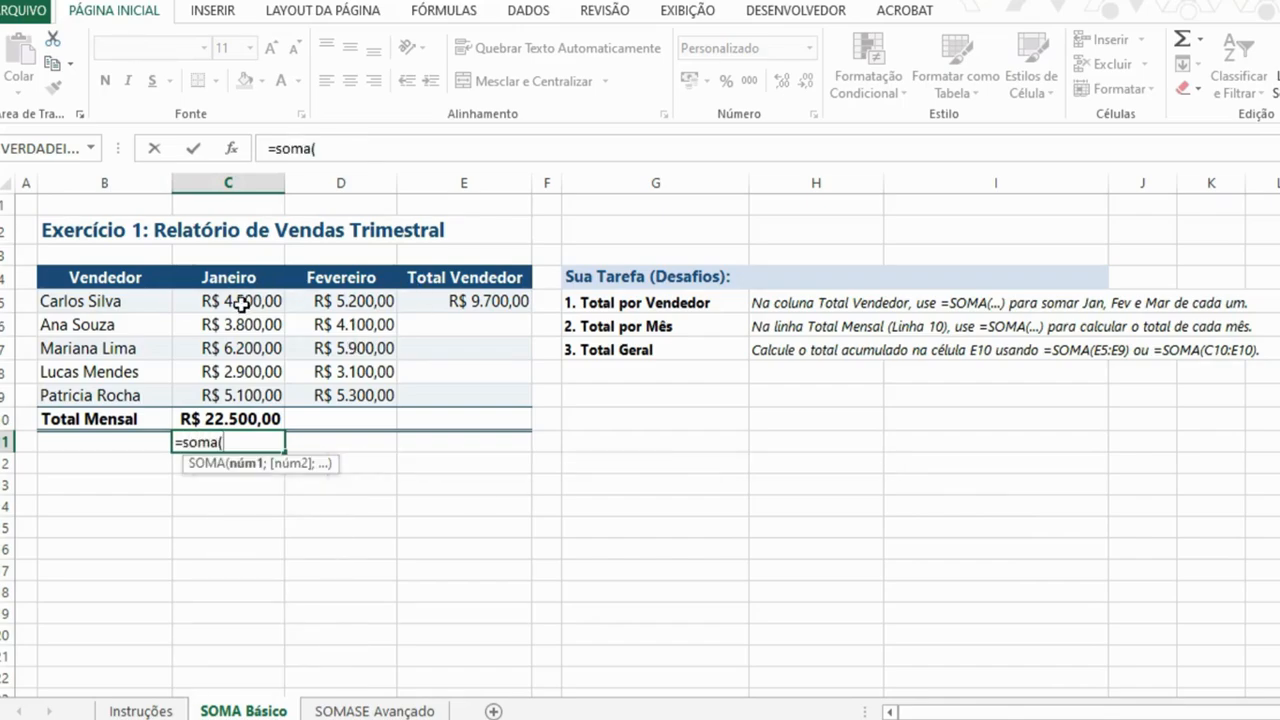
drag(245, 300, 240, 354)
text(;)
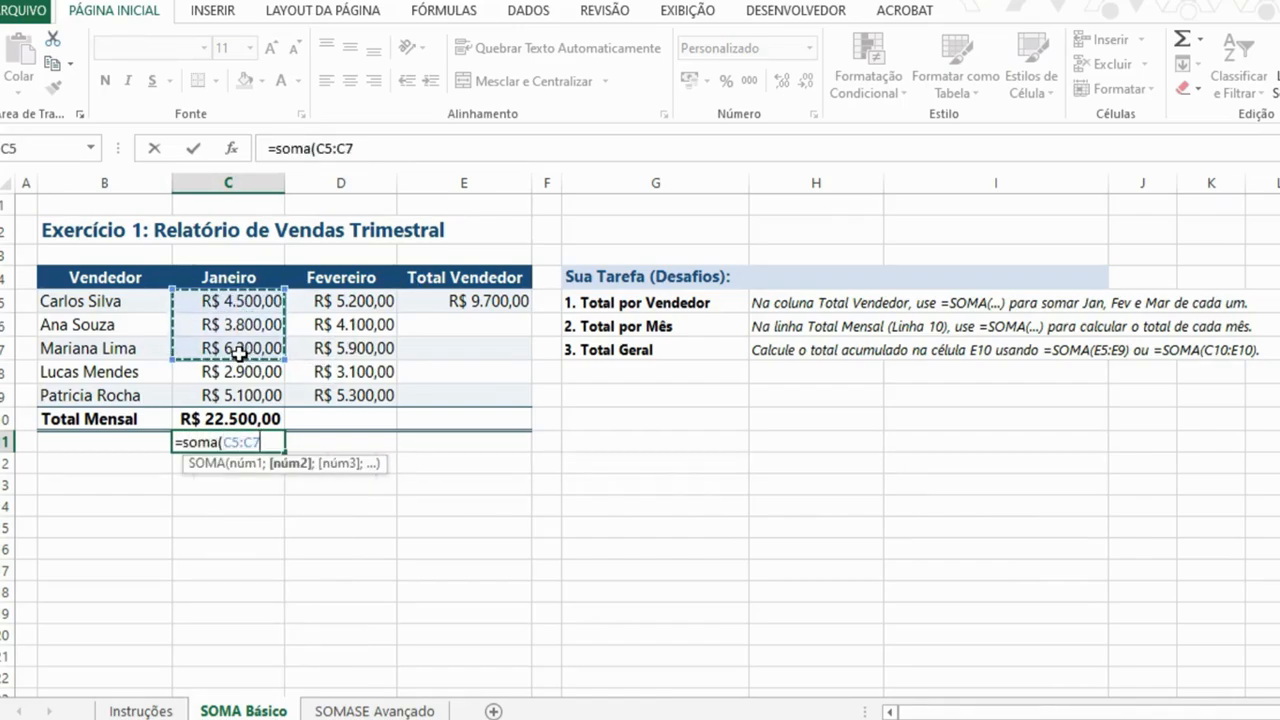
drag(348, 300, 356, 348)
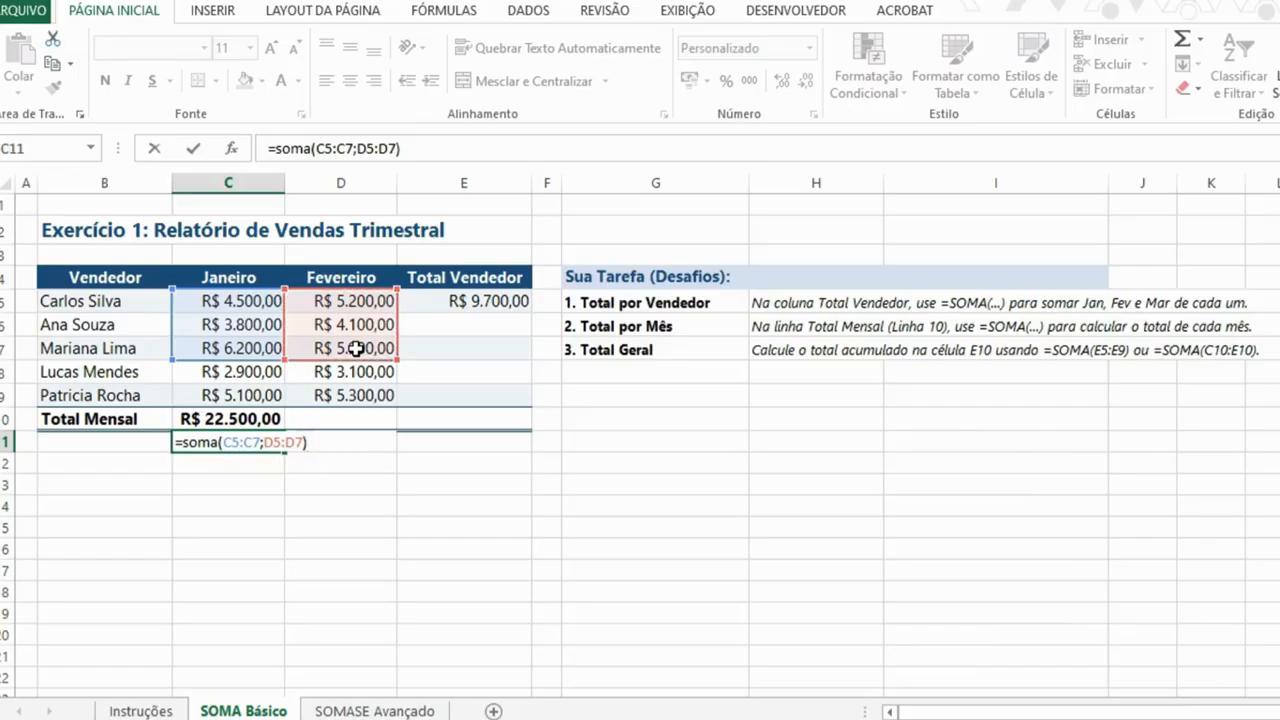
key(Return)
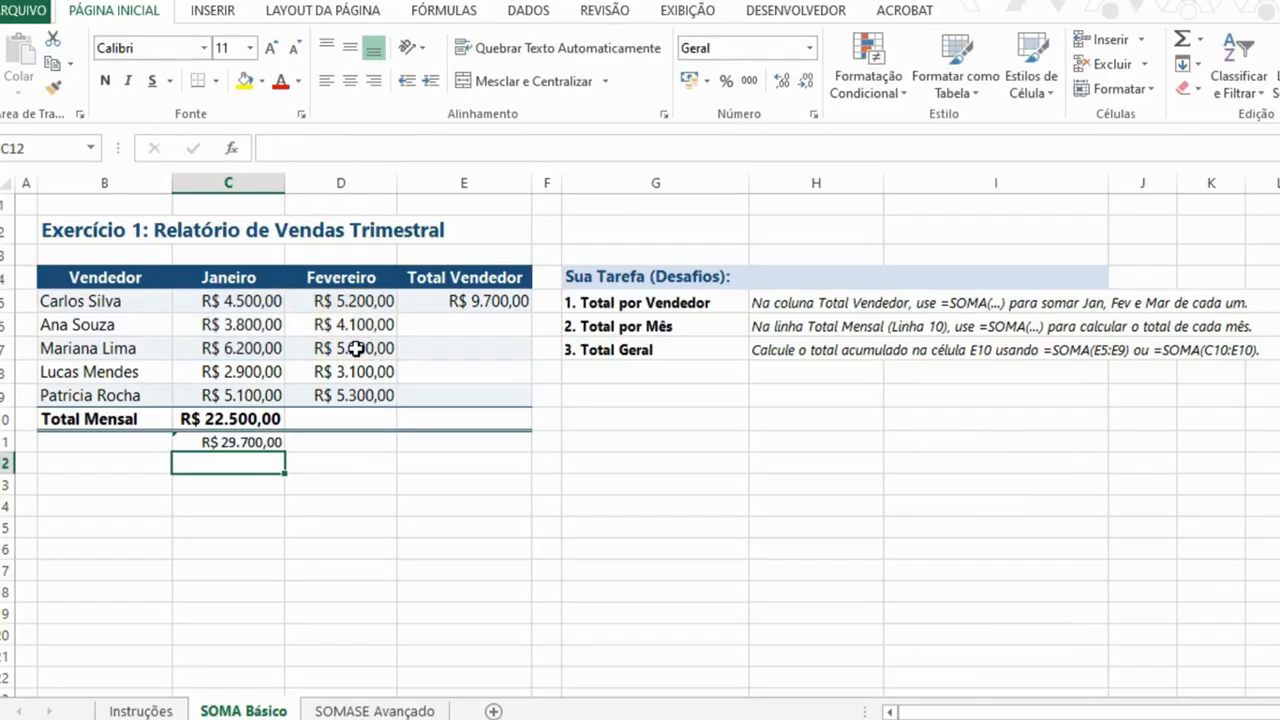
key(Up)
key(Delete)
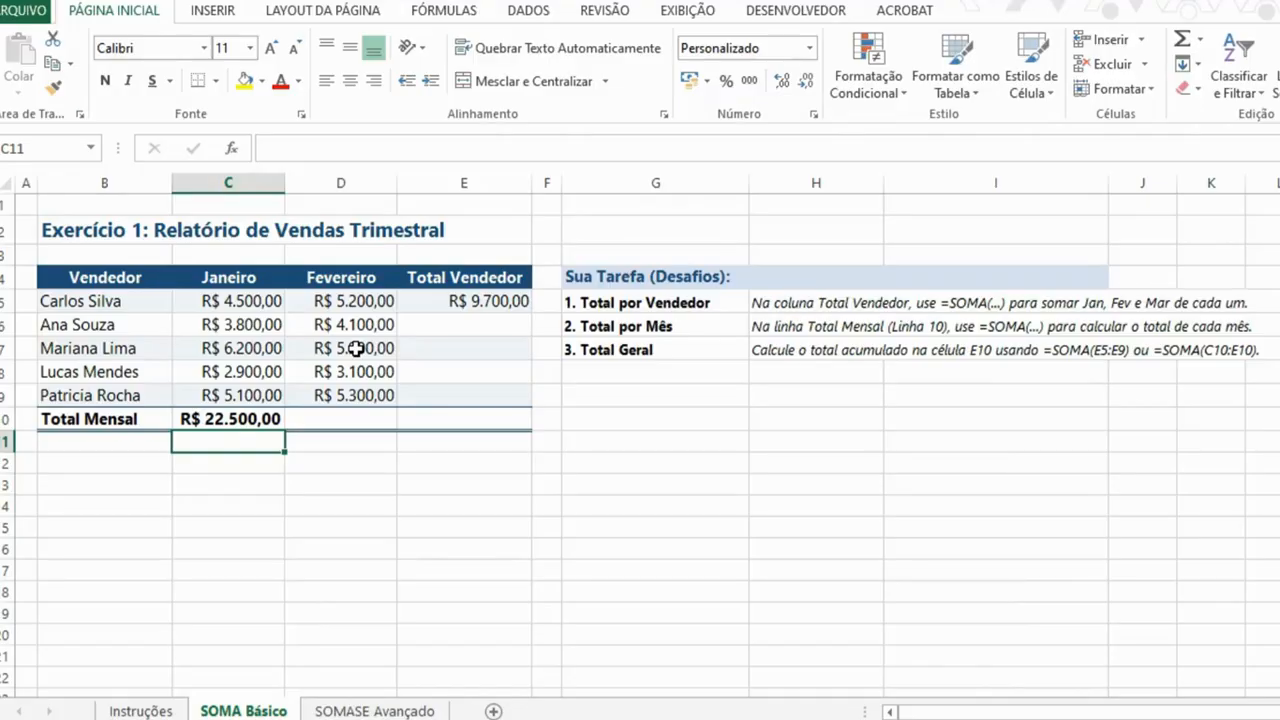
Enter the second vendor's total in cell E6 with =SOMA(C6:D6)
key(Right)
key(Up)
key(Right)
key(Up)
key(Up)
key(Up)
key(Up)
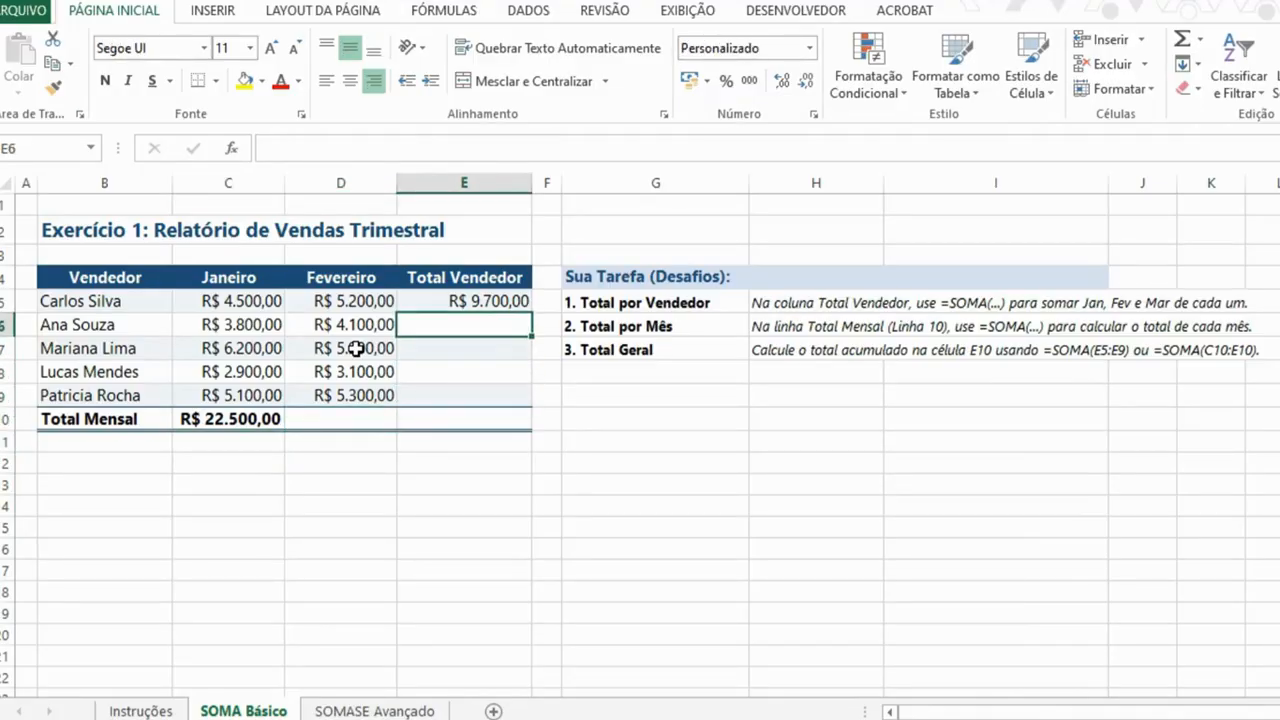
text(=soma()
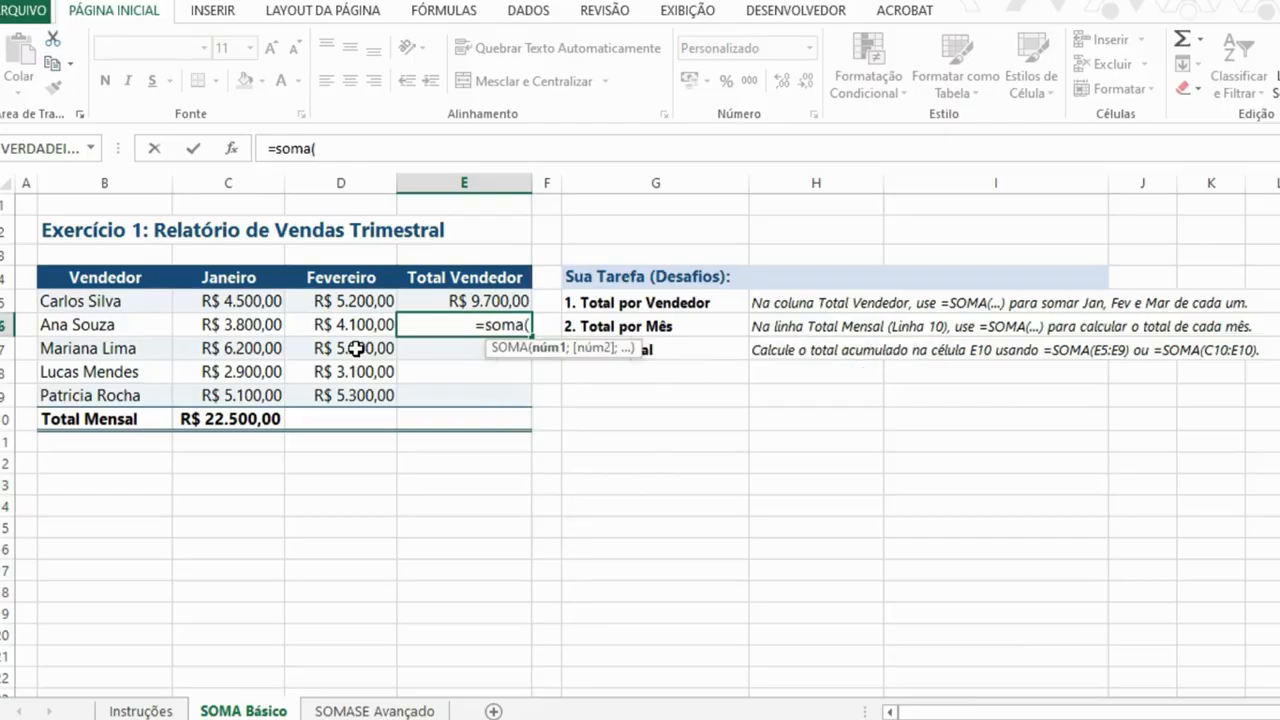
key(Left)
key(Left)
key(Left)
key(Right)
key(shift+Right)
text())
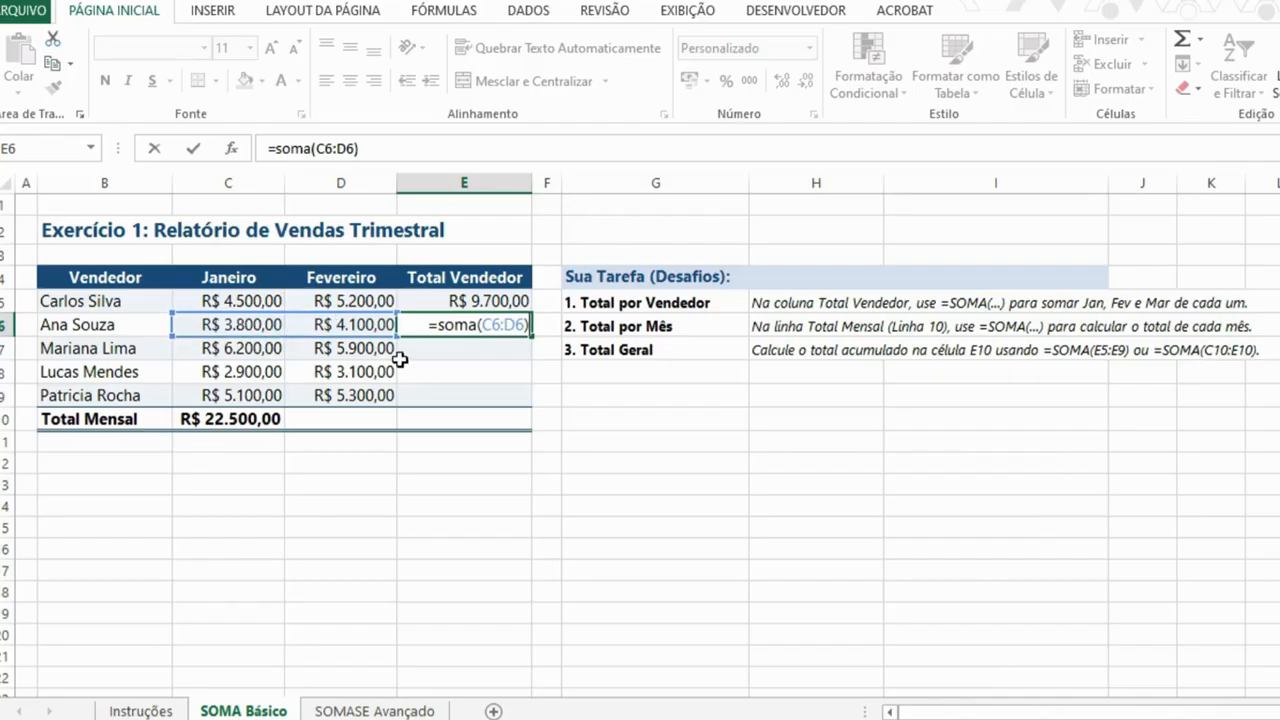
key(Return)
Begin a SOMA formula in cell E7 over the third vendor's range C7:D7
text(=)
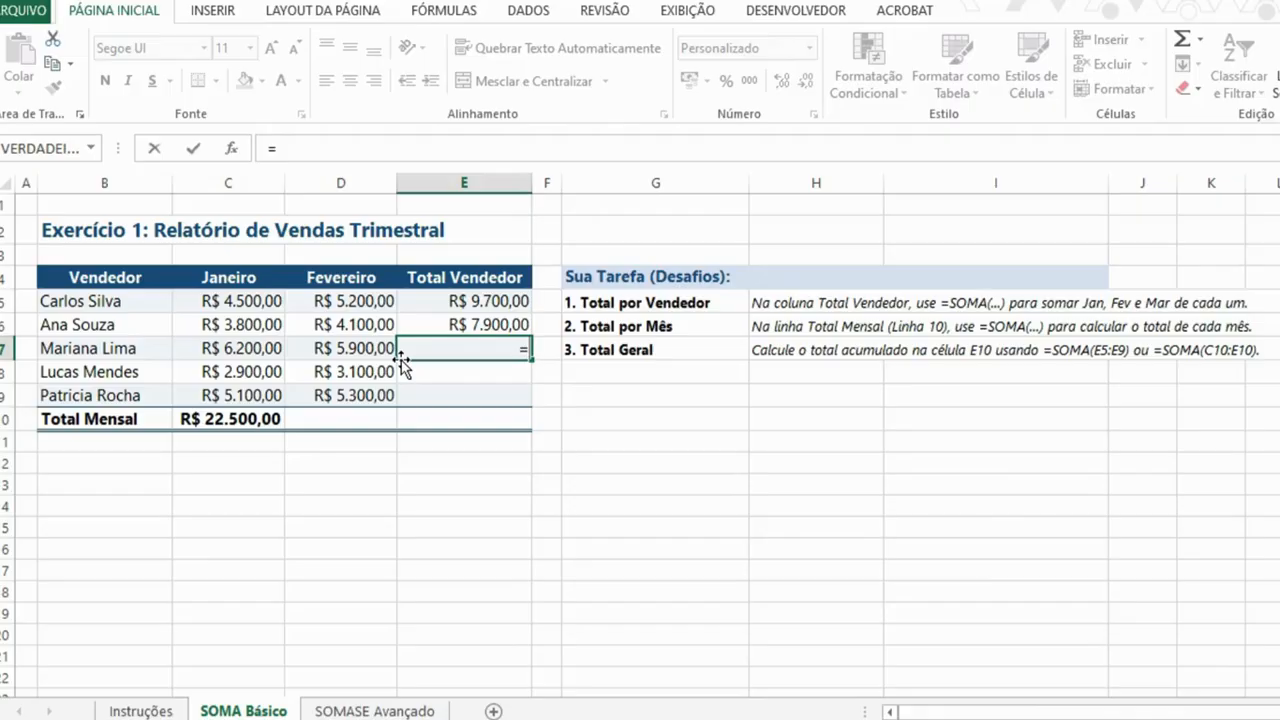
click(396, 358)
key(BackSpace)
key(BackSpace)
text(soma()
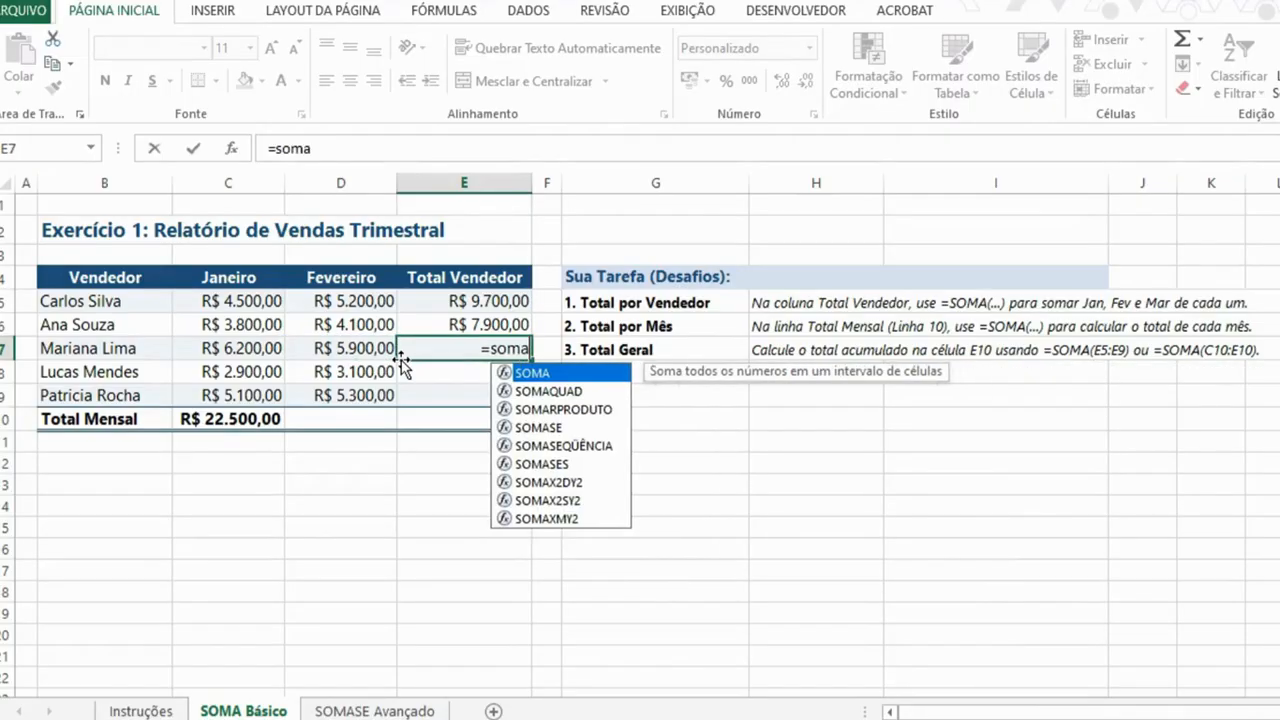
key(Left)
key(Left)
key(shift+Right)
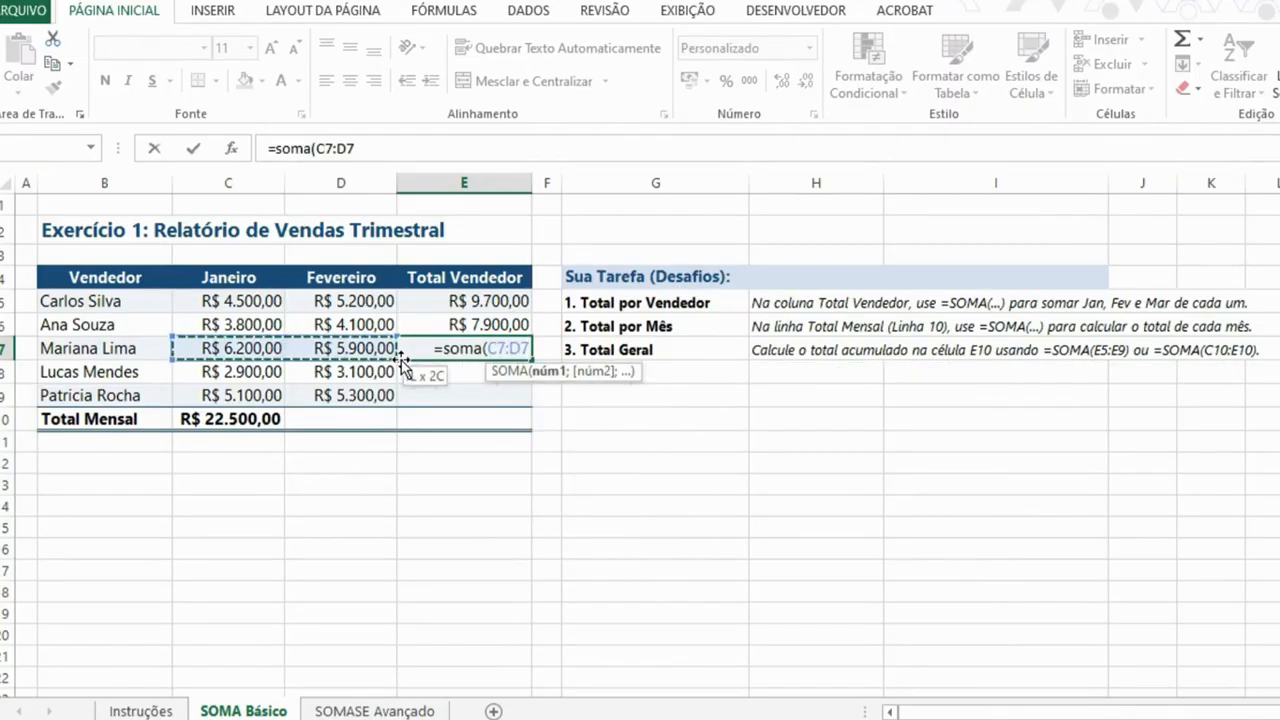
Try extending the range of the E7 formula down to C7:D10 and up to C5:D7
key(shift+Down)
key(shift+Down)
key(shift+Down)
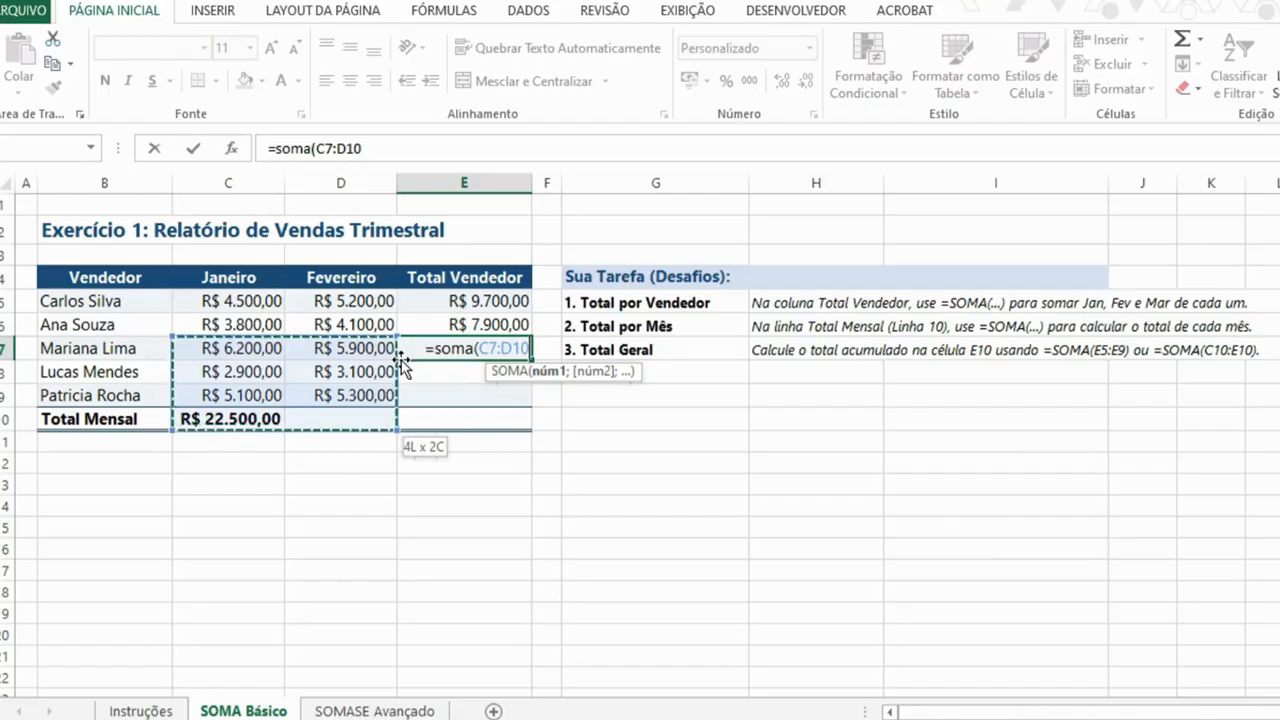
key(shift+Up)
key(shift+Up)
key(shift+Up)
key(shift+Up)
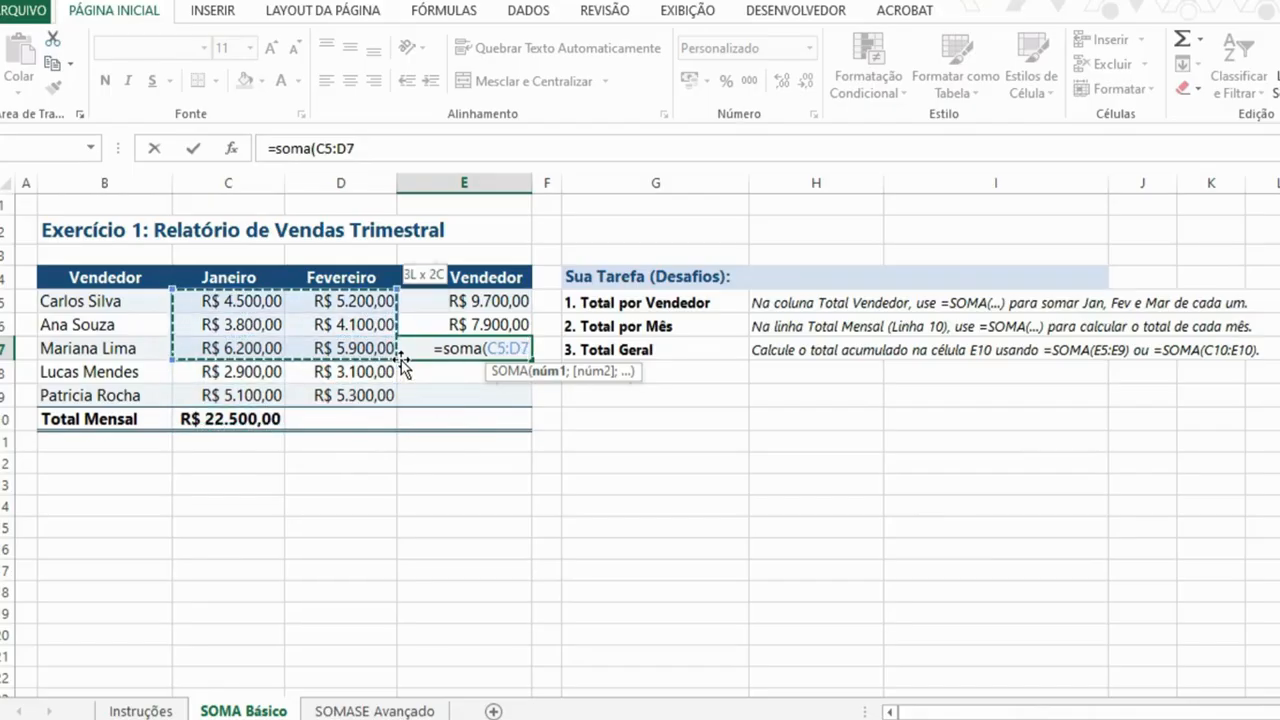
Try reselecting the whole two-month block C5:D9 as the range of the E7 formula
key(Down)
key(Down)
key(Up)
key(Up)
key(Up)
key(Up)
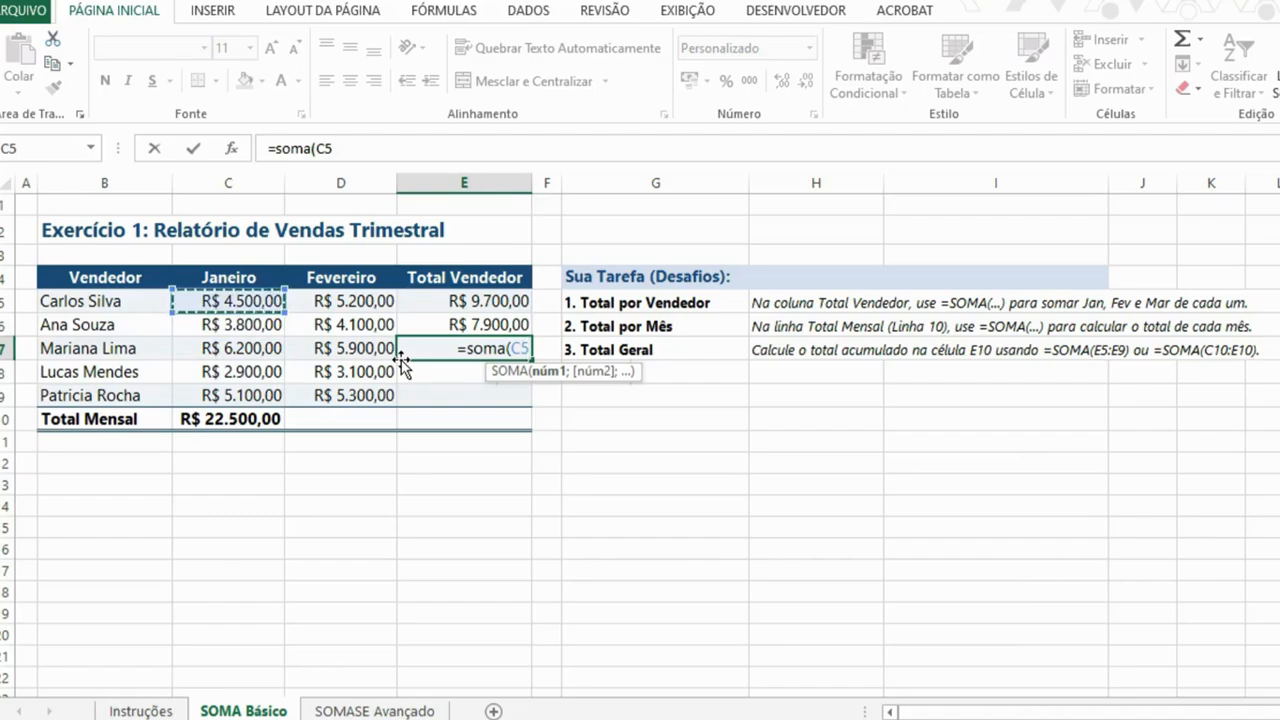
key(shift+Right)
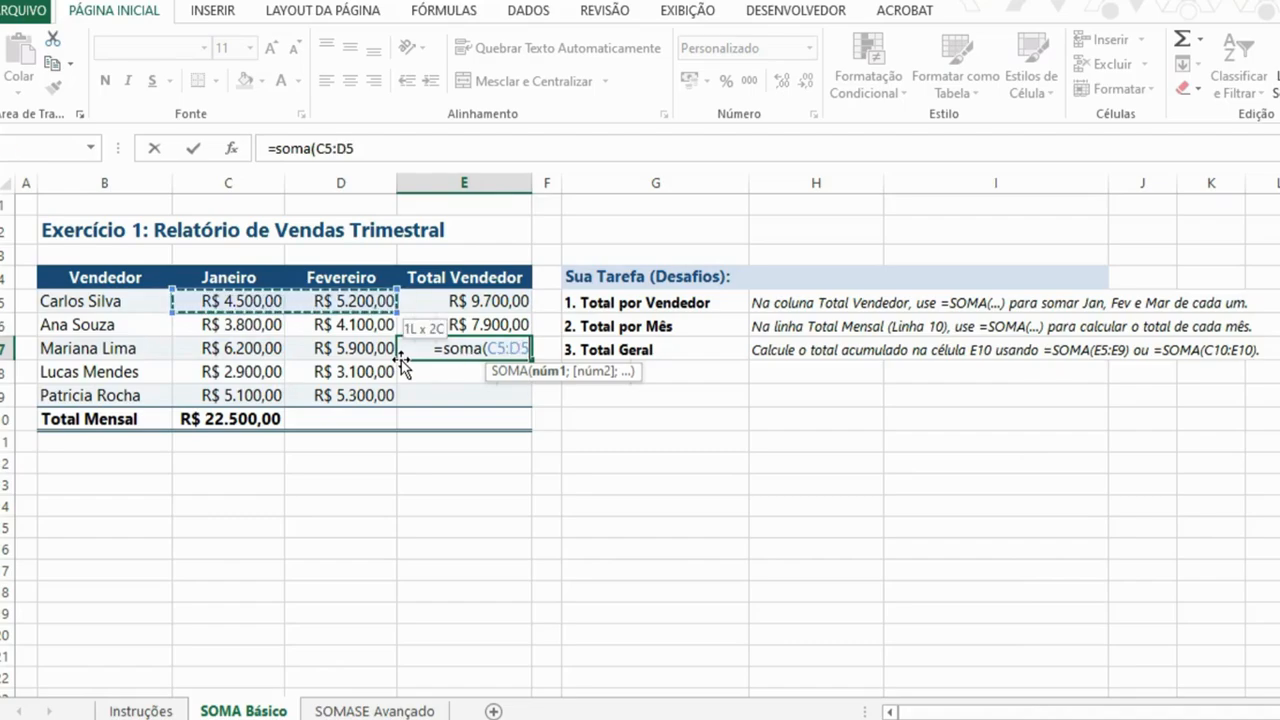
key(shift+Down)
key(shift+Down)
key(shift+Down)
key(shift+Down)
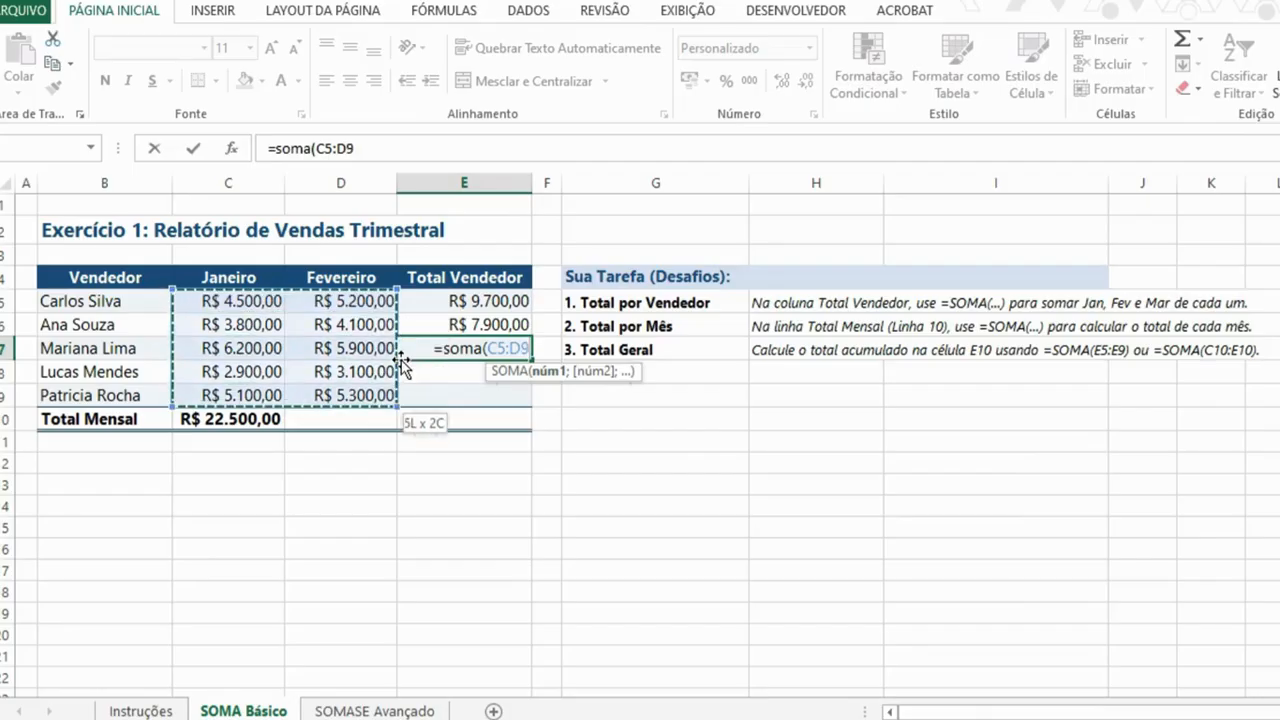
Set the range of the E7 formula to C7:D7 and enter it
key(Up)
key(Down)
key(Down)
key(Down)
key(shift+Right)
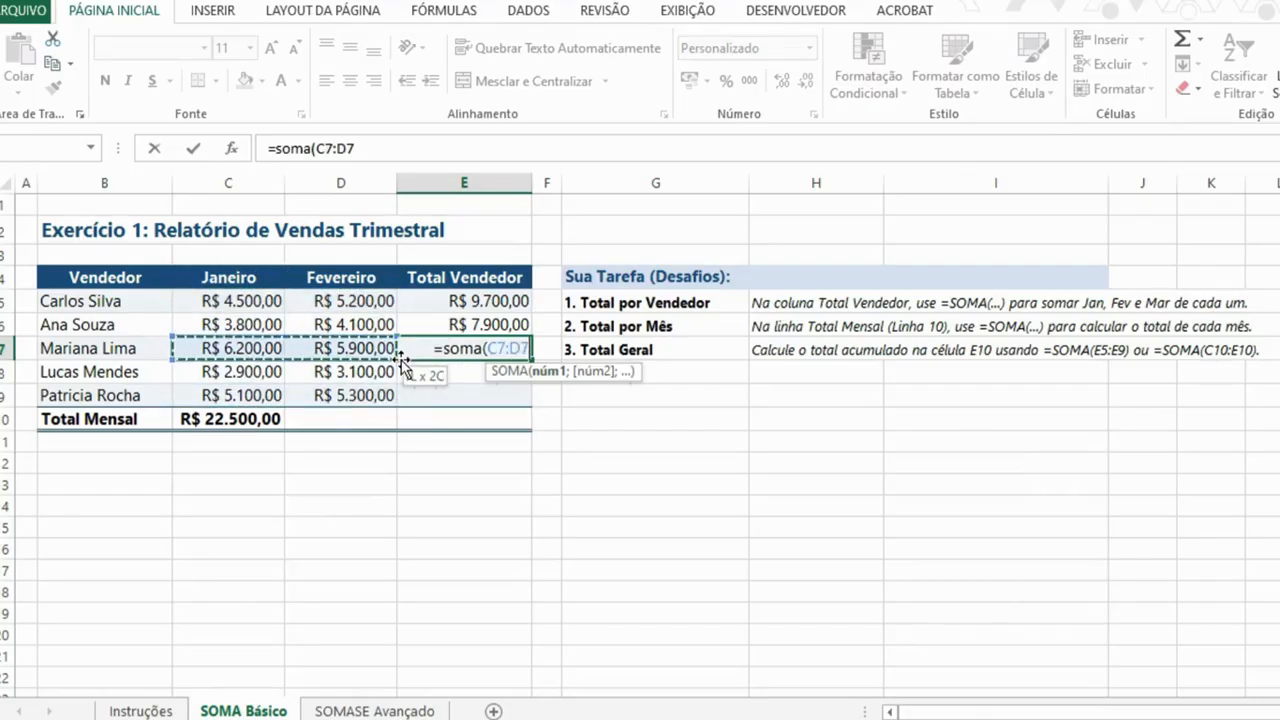
key(Return)
Fill the first vendor's total formula from cell E5 down through E9
click(443, 347)
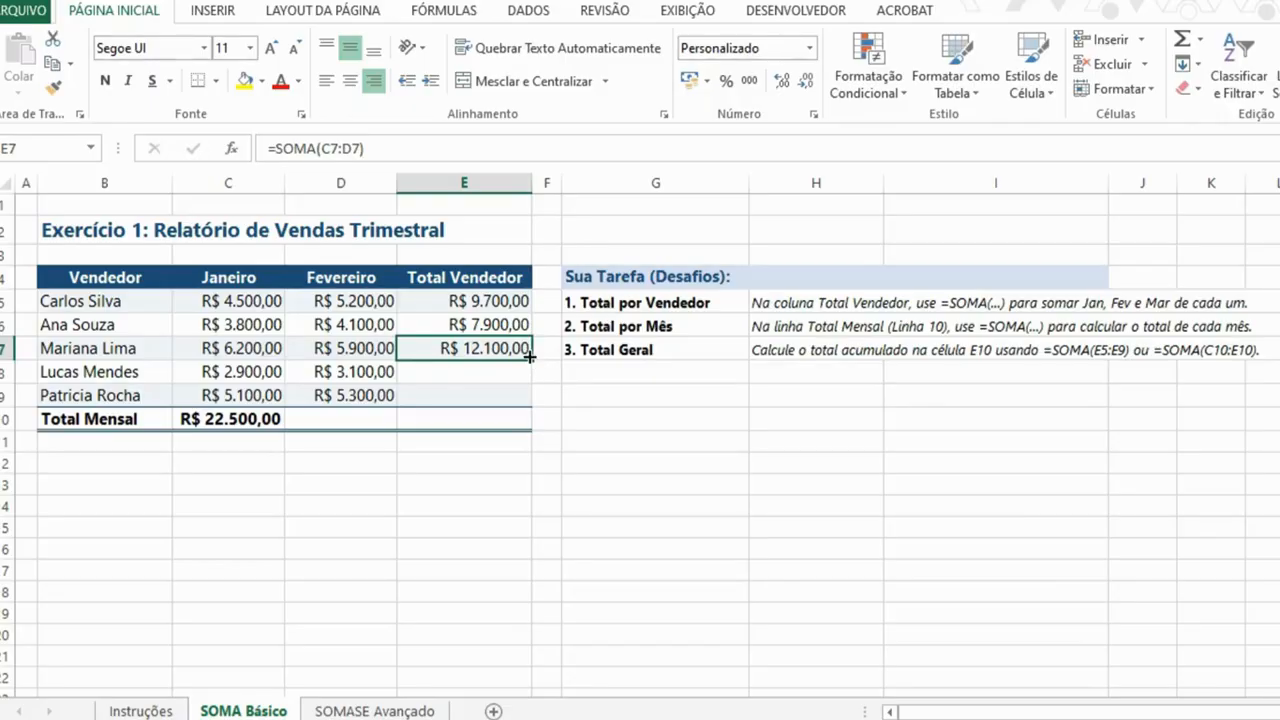
click(512, 300)
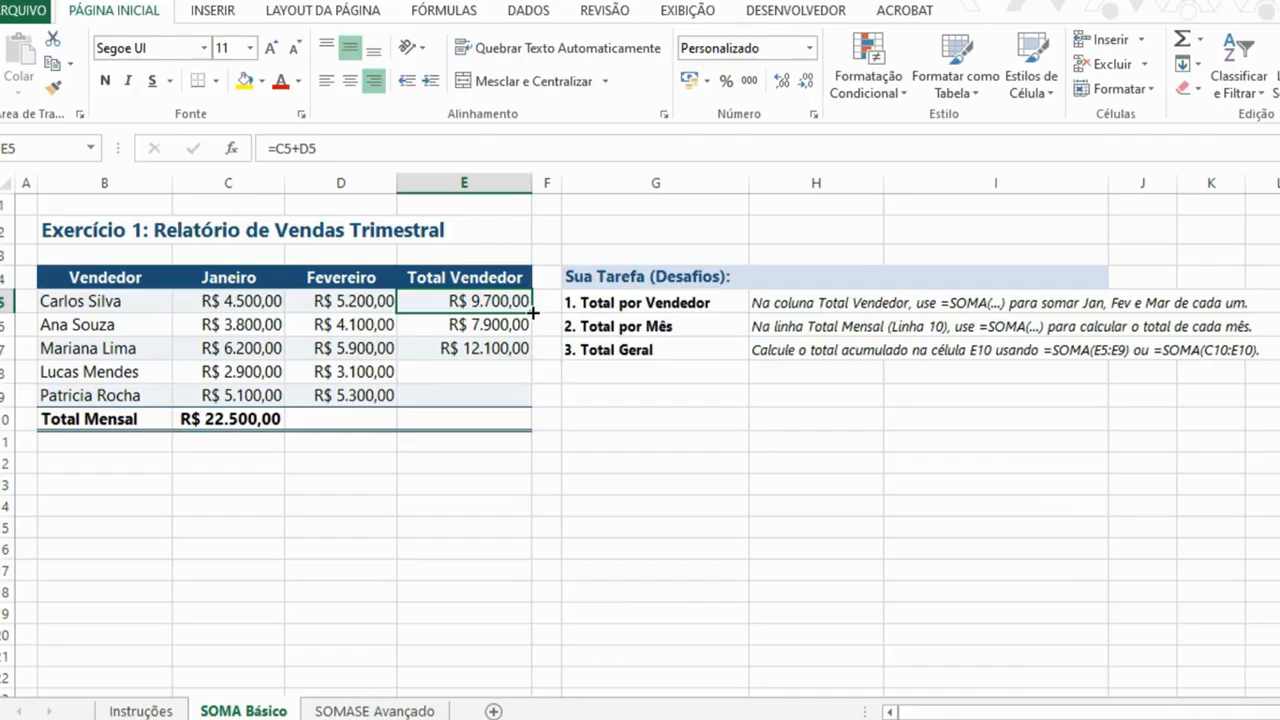
drag(532, 314, 523, 404)
click(449, 452)
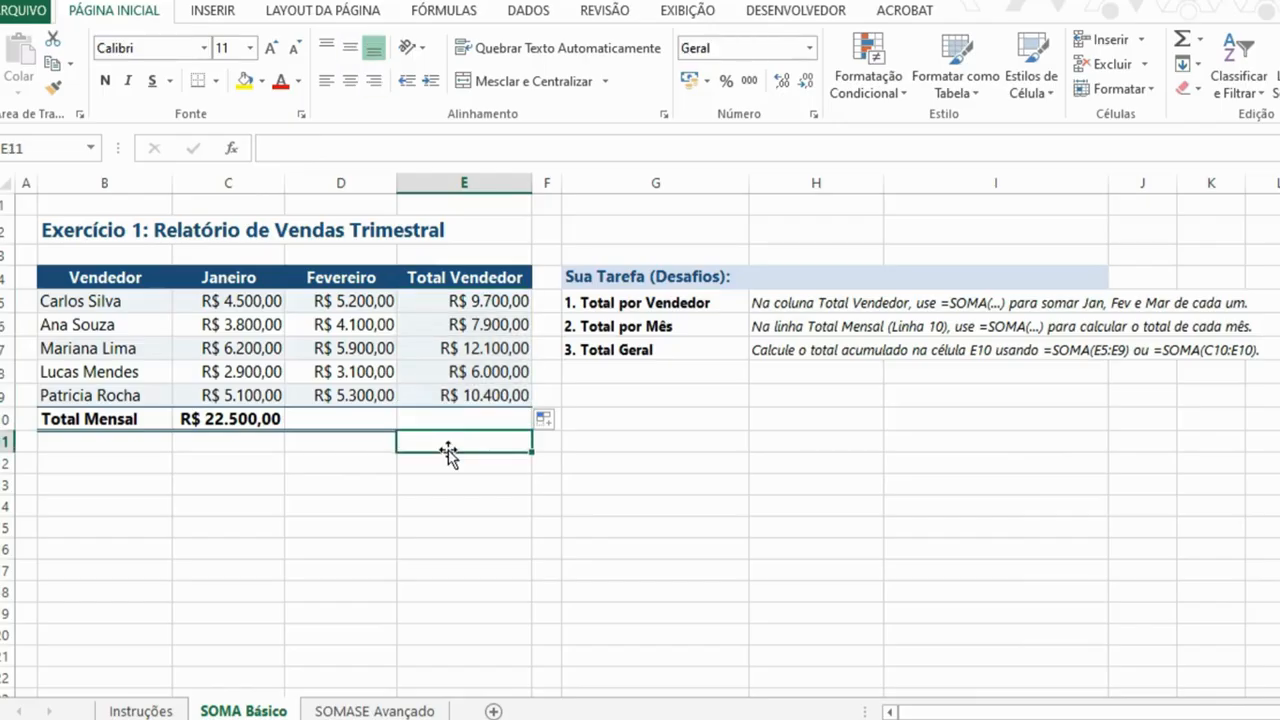
Enter the February monthly total in cell D10 with =SOMA(D5:D9)
click(343, 415)
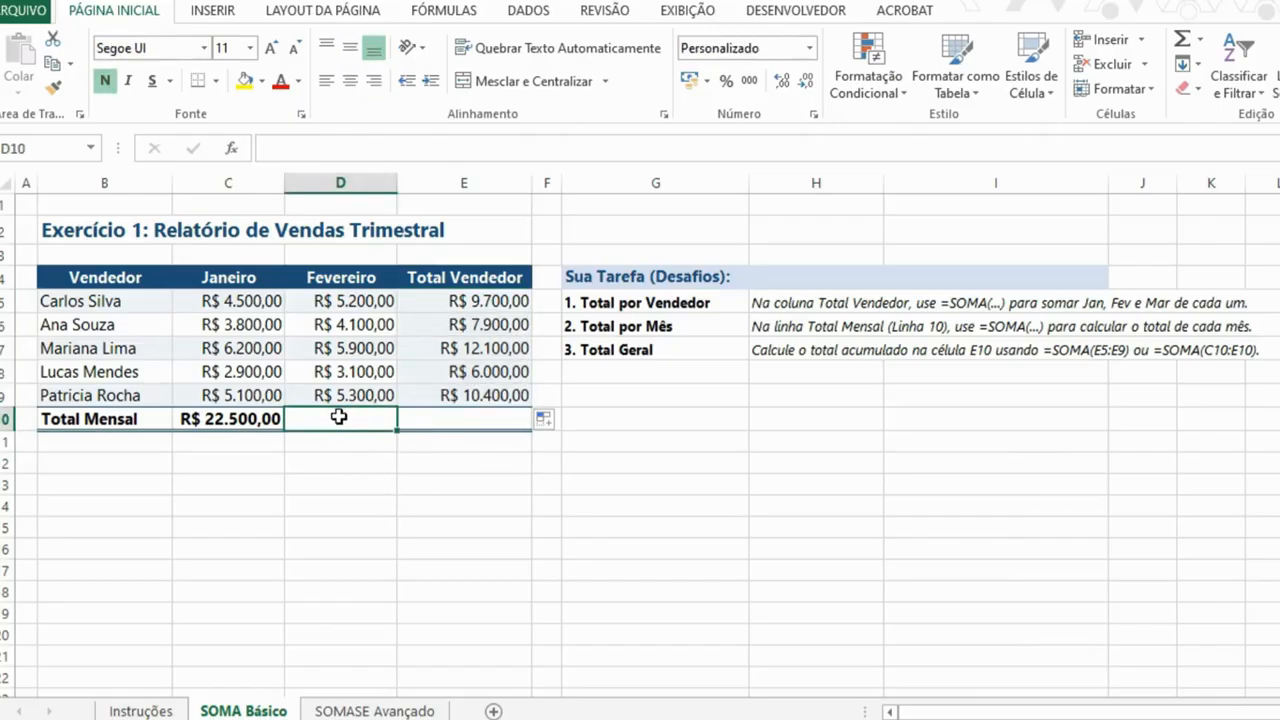
text(=soma()
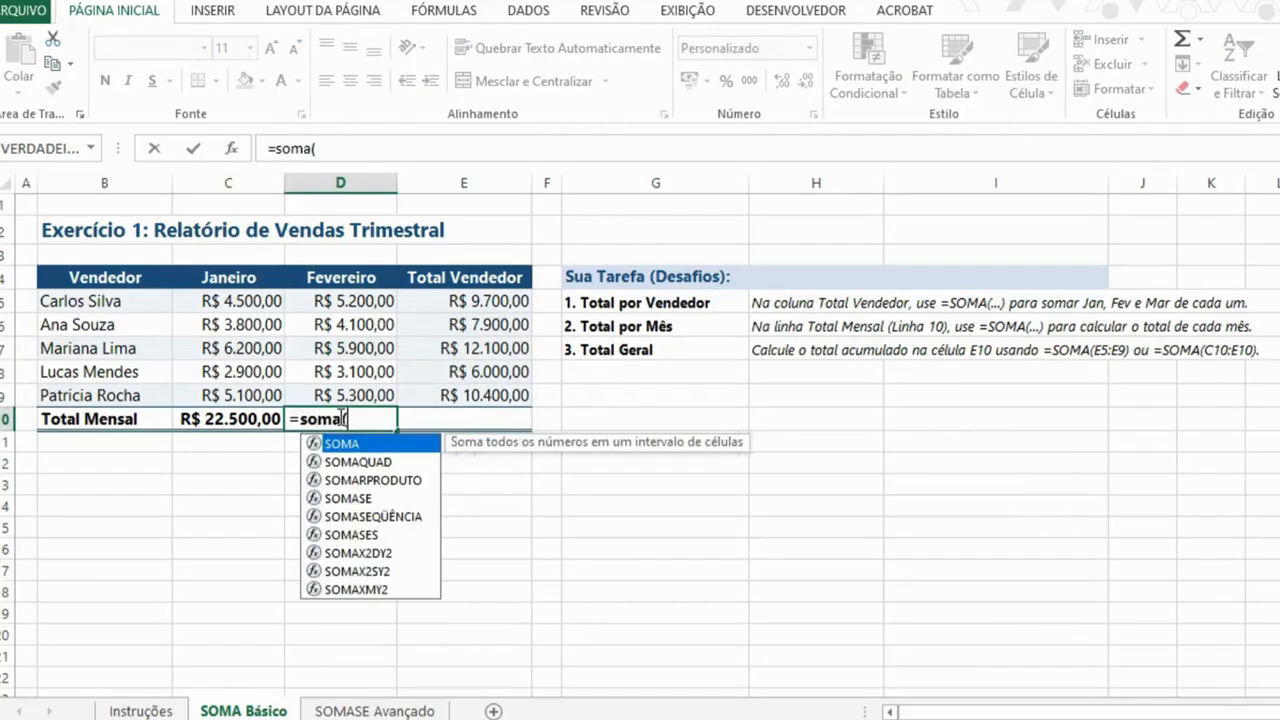
key(Up)
key(Up)
key(Up)
key(Up)
key(Up)
key(shift+Down)
key(shift+Down)
key(shift+Down)
key(shift+Down)
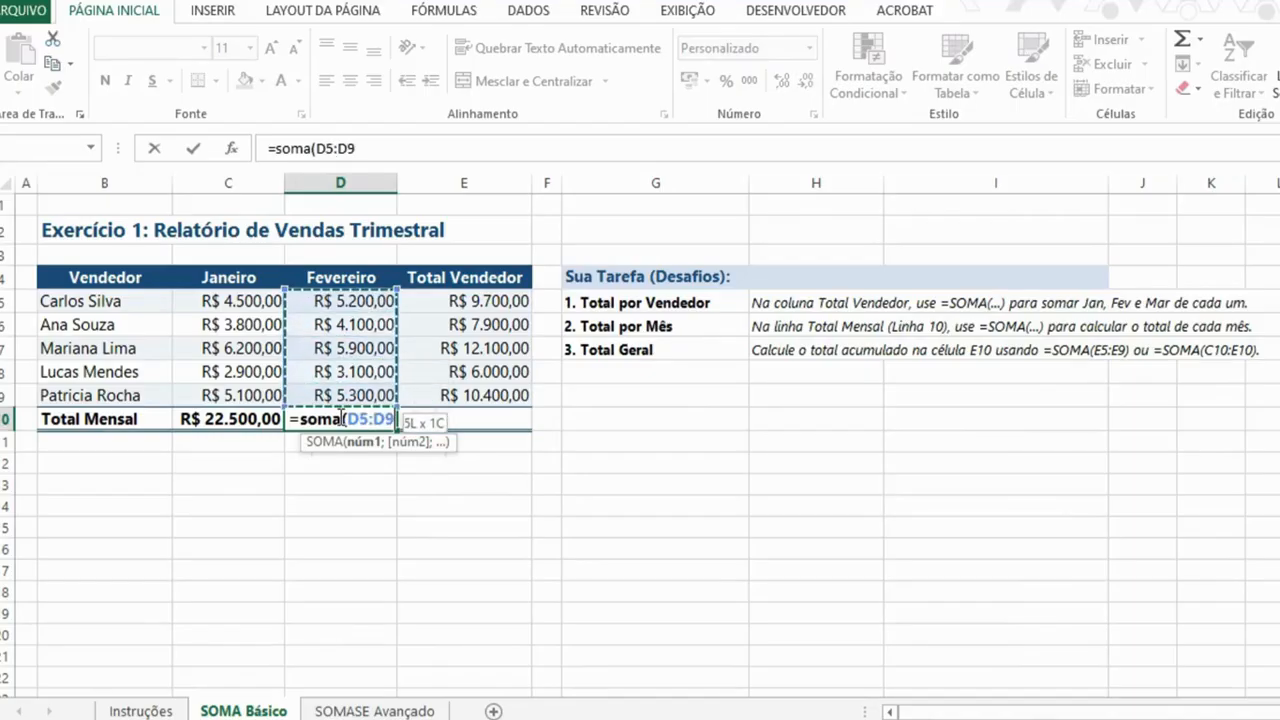
text())
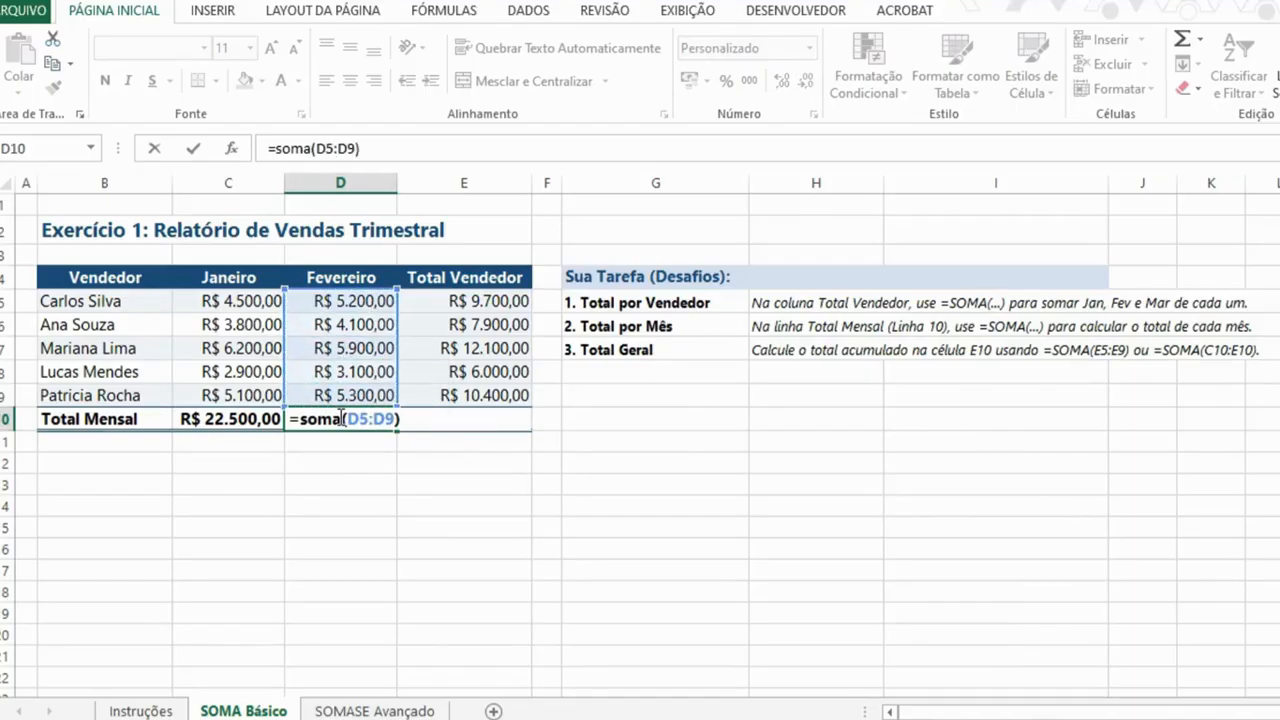
key(Return)
key(Right)
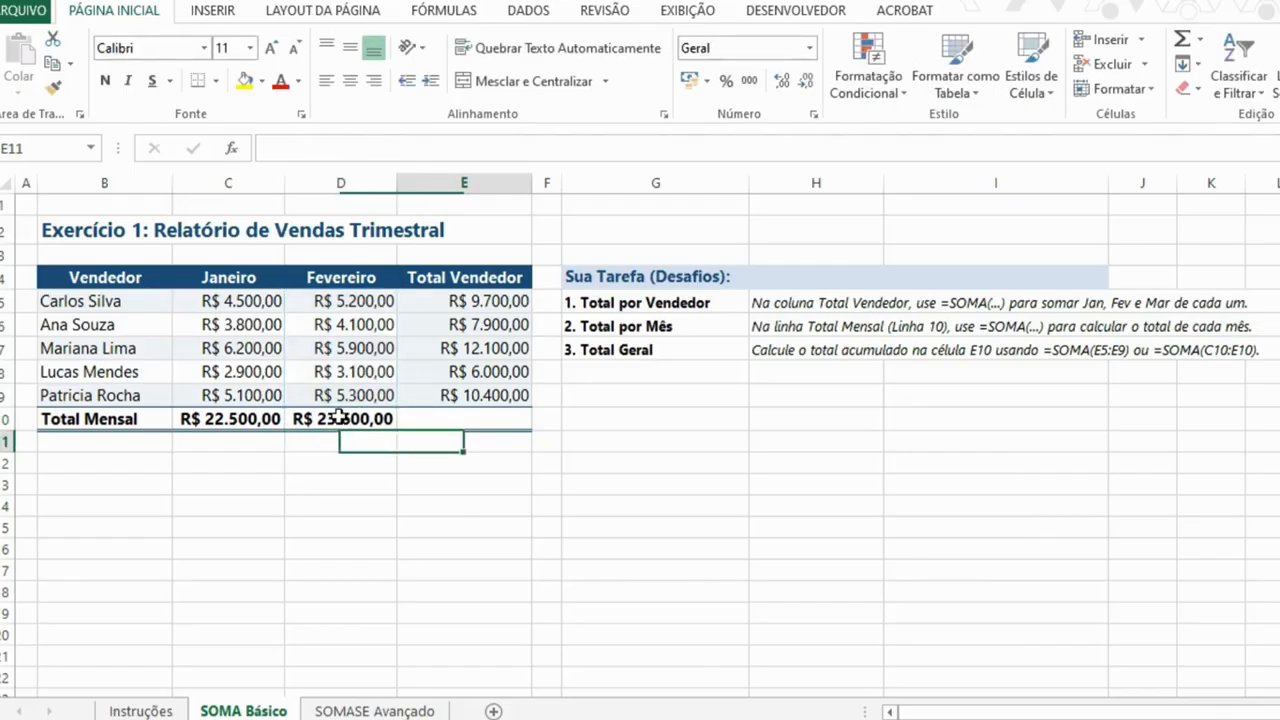
Enter the overall total in cell E10 with =SOMA(E5:E9)
click(449, 418)
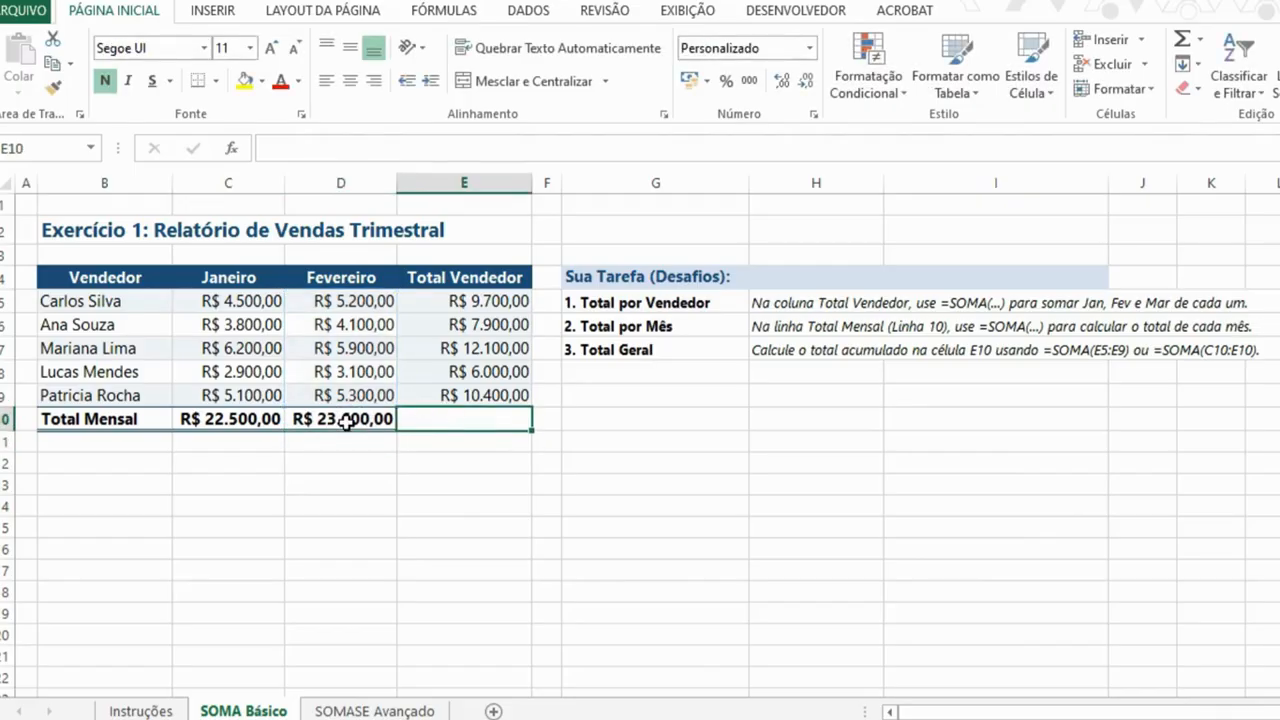
click(349, 420)
click(500, 432)
double_click(500, 430)
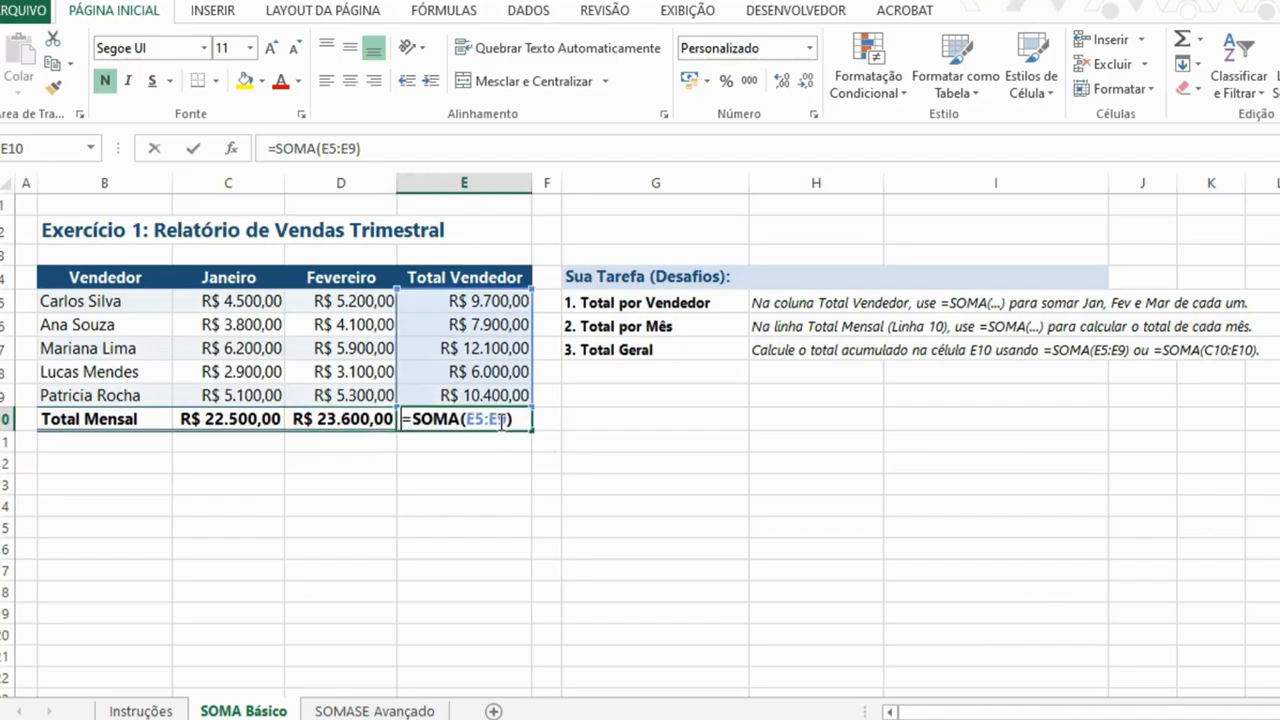
key(Return)
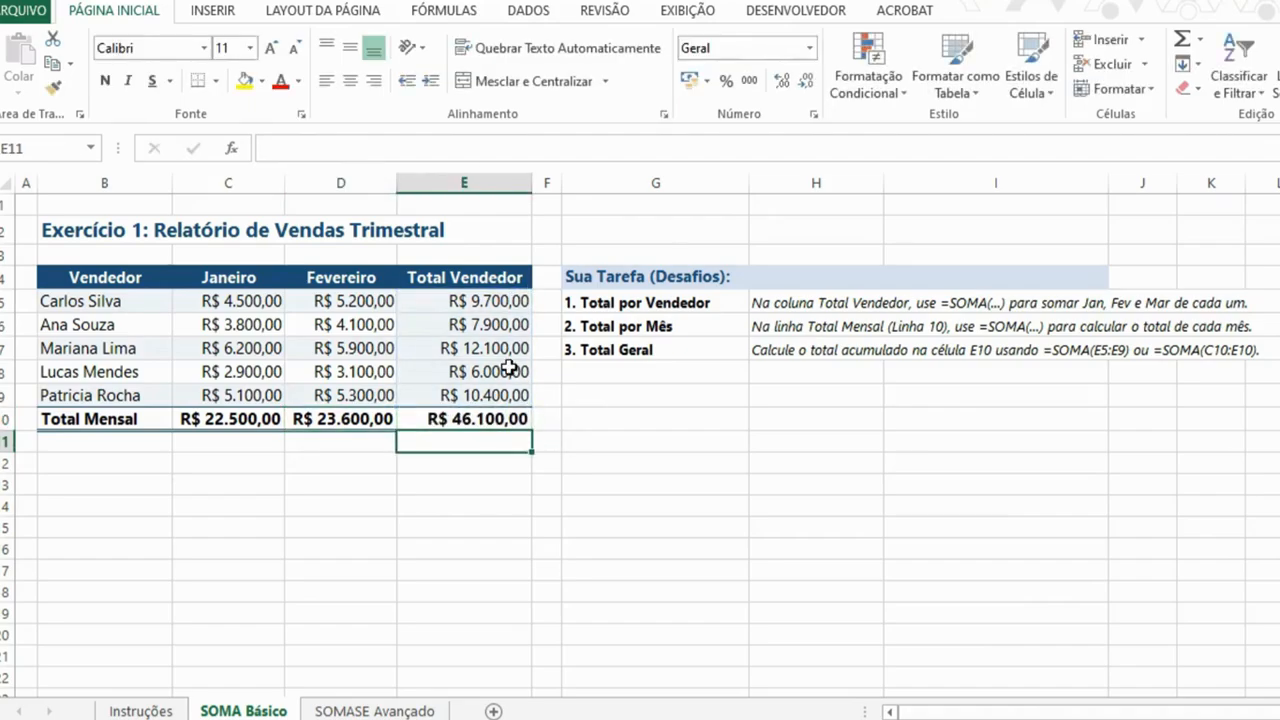
Review the Operador + row and its A1 + B1 example on the Instruções sheet
click(141, 711)
drag(179, 318, 675, 311)
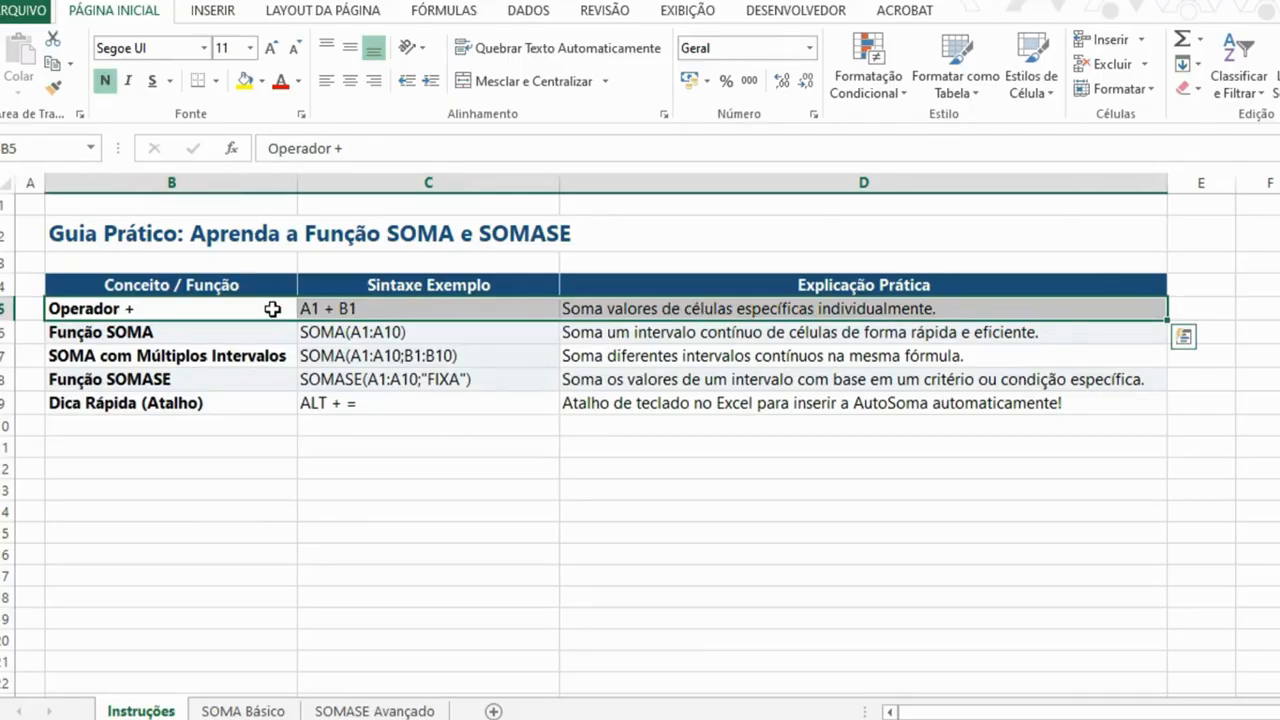
click(328, 308)
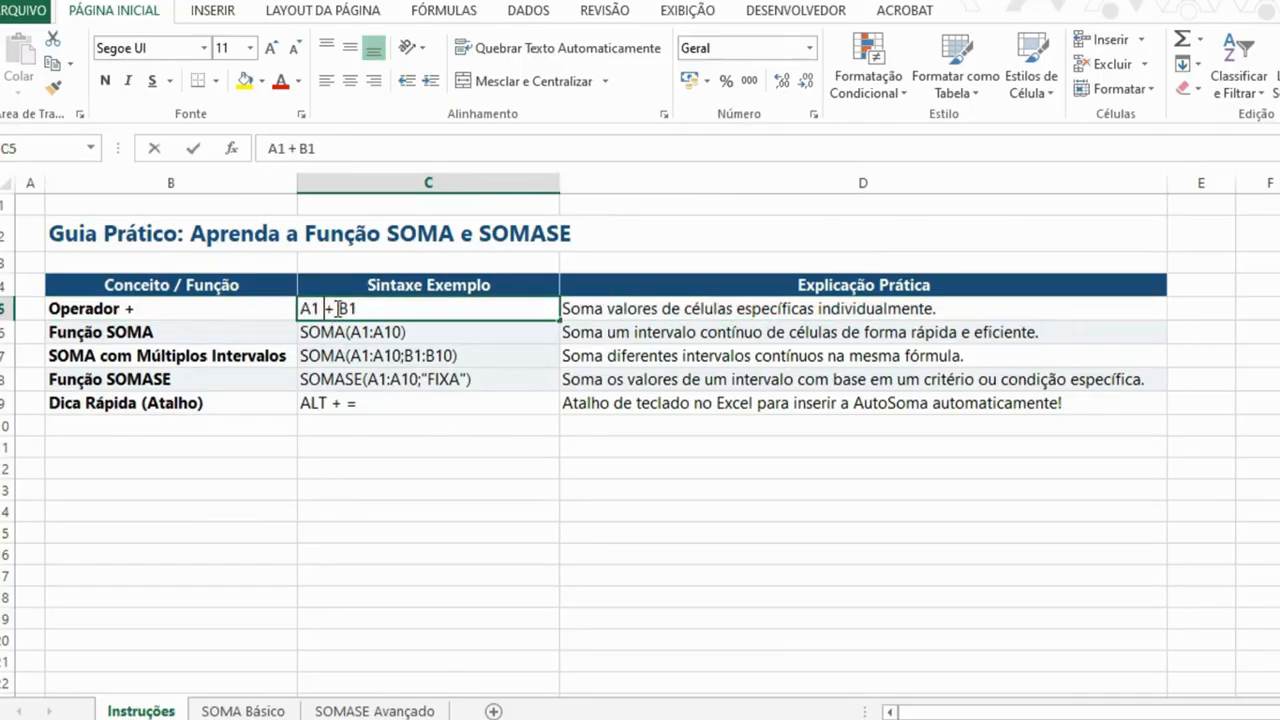
double_click(328, 308)
double_click(328, 308)
click(101, 78)
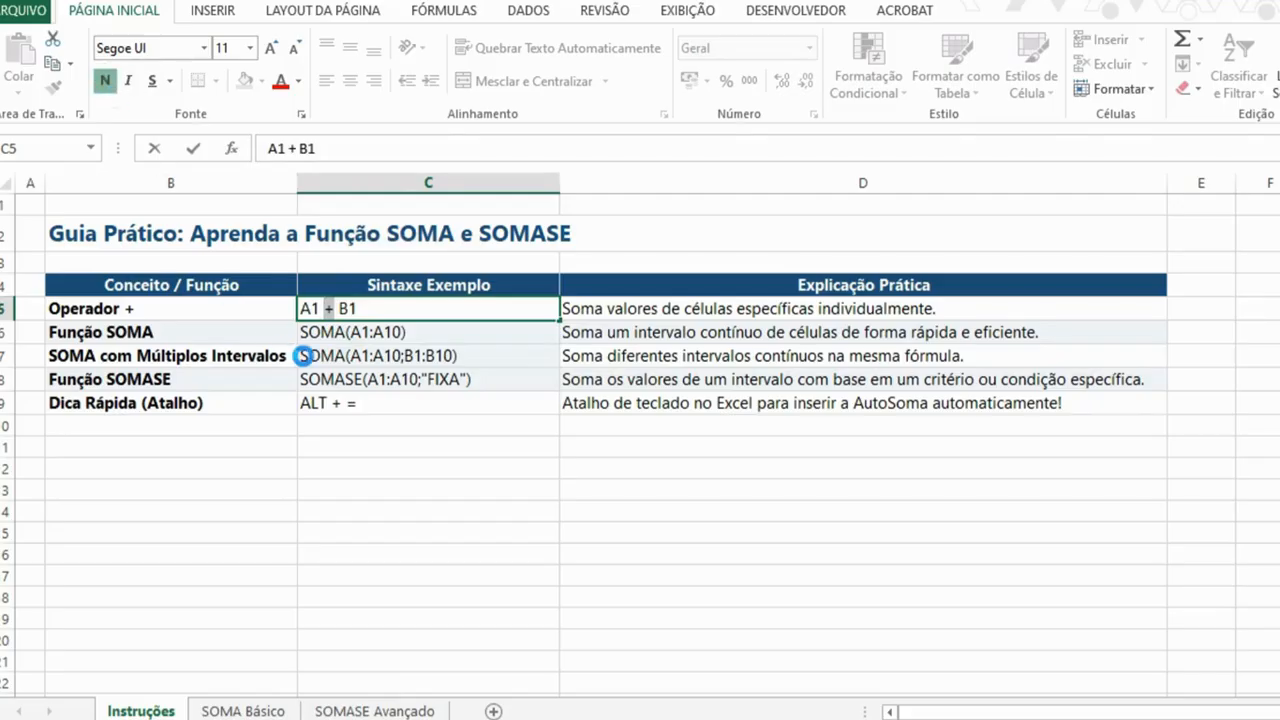
click(303, 355)
key(Down)
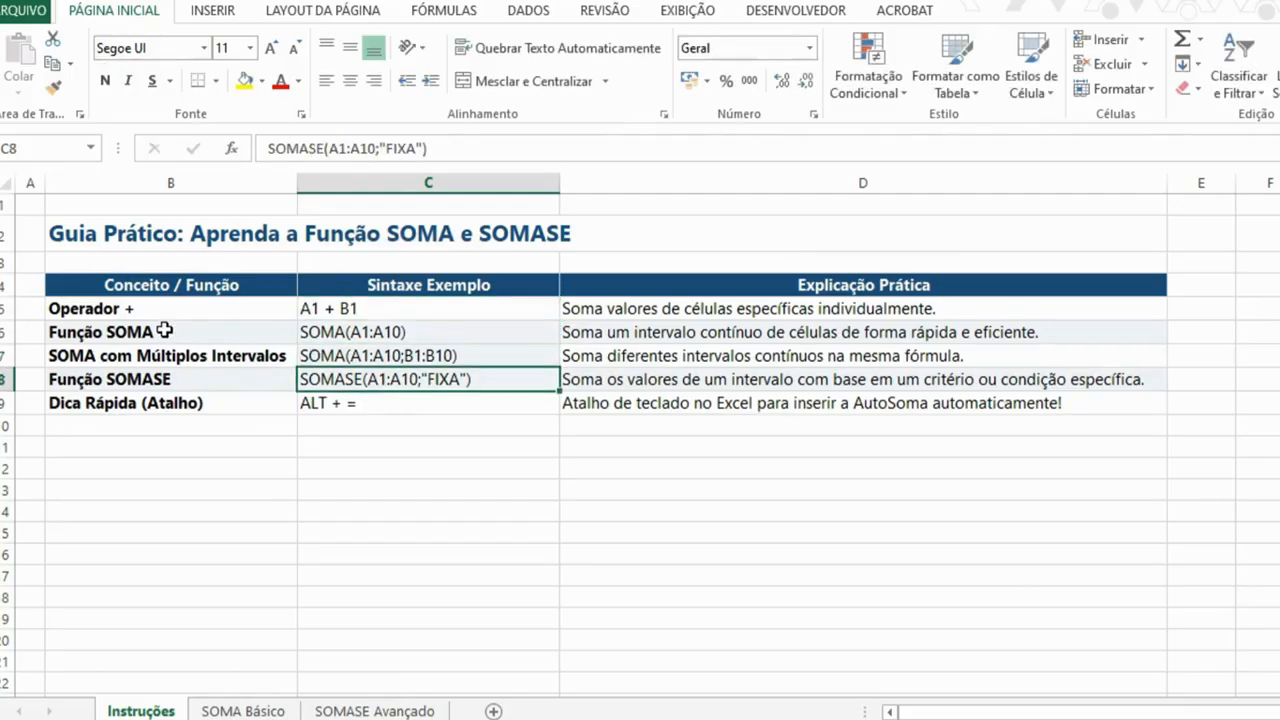
Review the Função SOMA, multiple-interval and quick-tip shortcut rows of the Instruções guide
drag(166, 329, 860, 334)
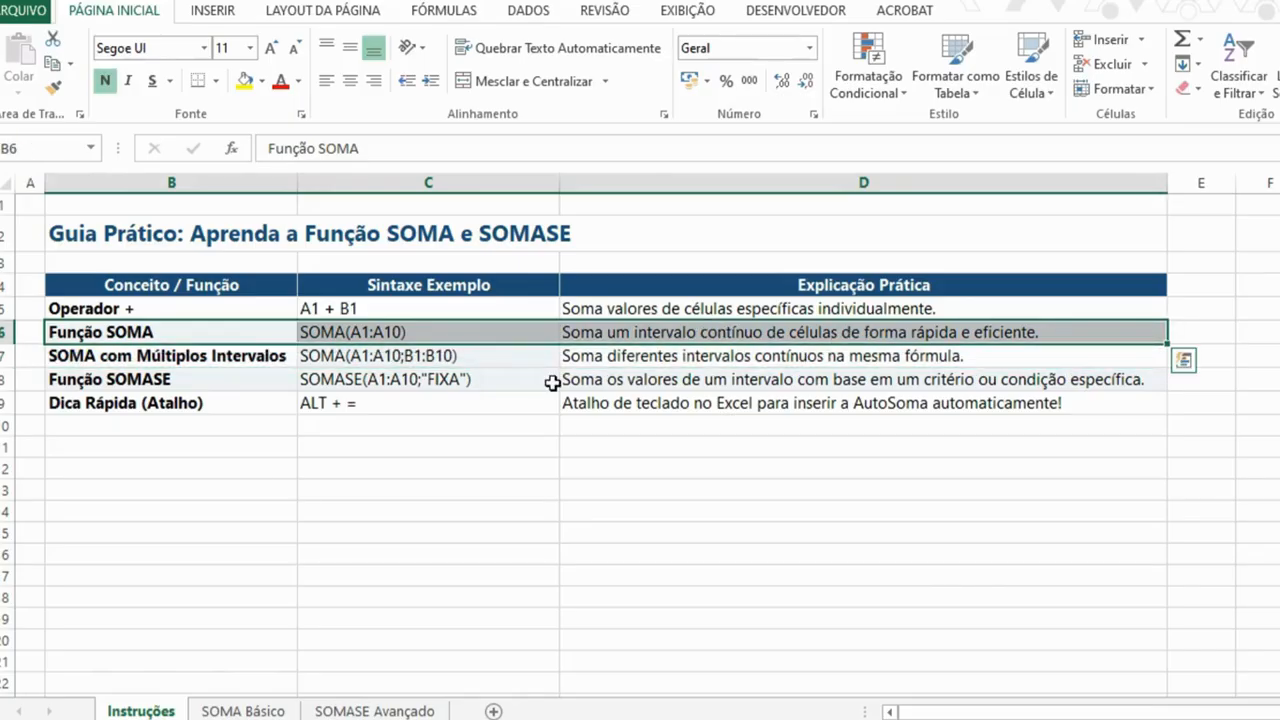
drag(433, 449, 429, 571)
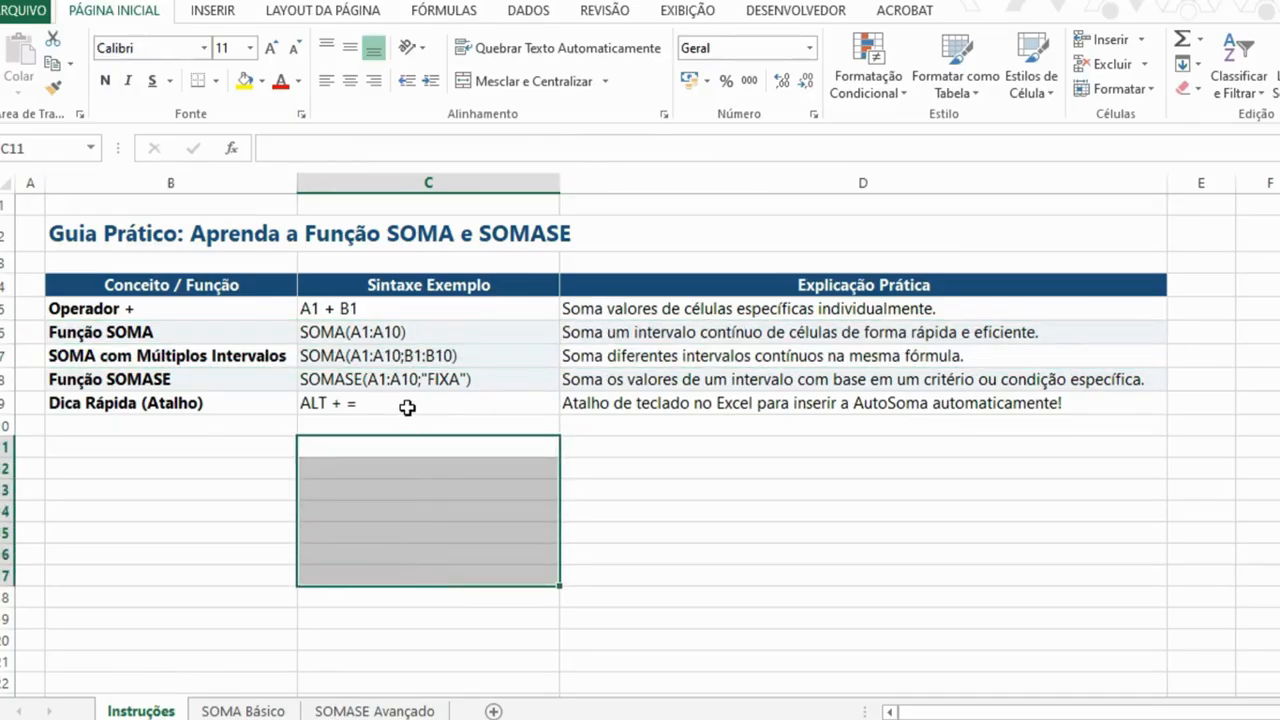
click(170, 358)
click(338, 357)
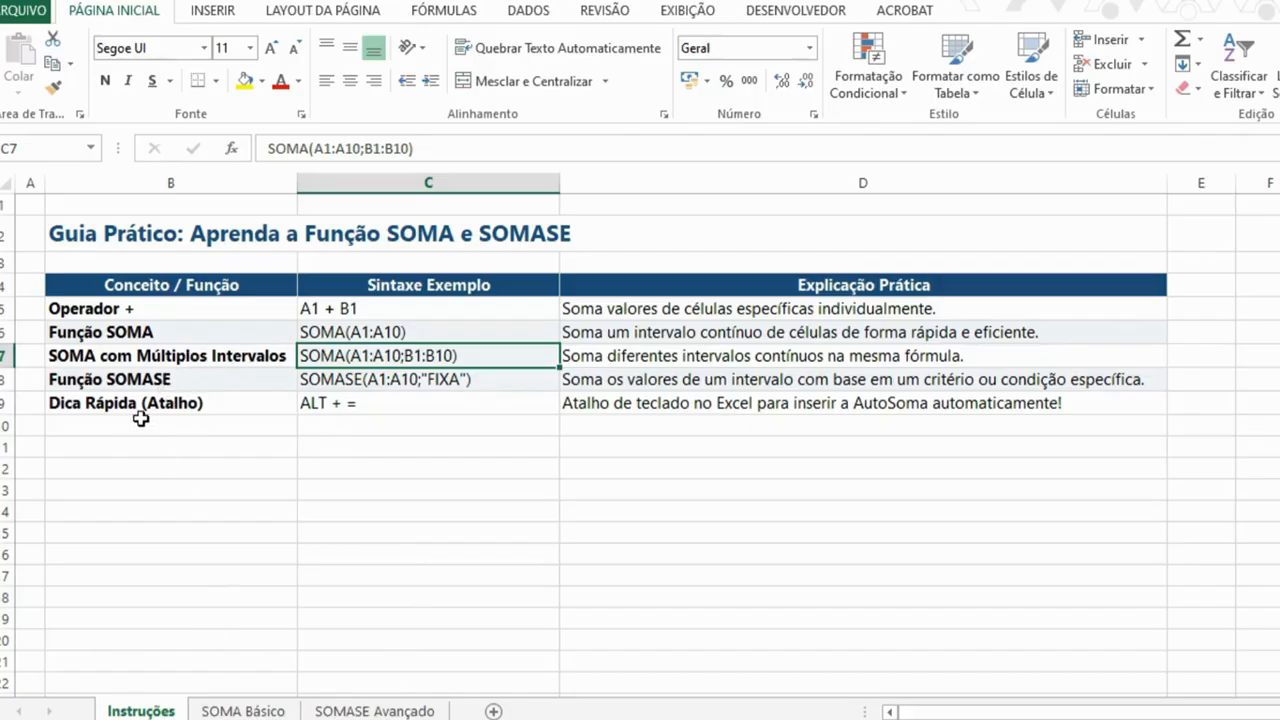
drag(135, 407, 414, 403)
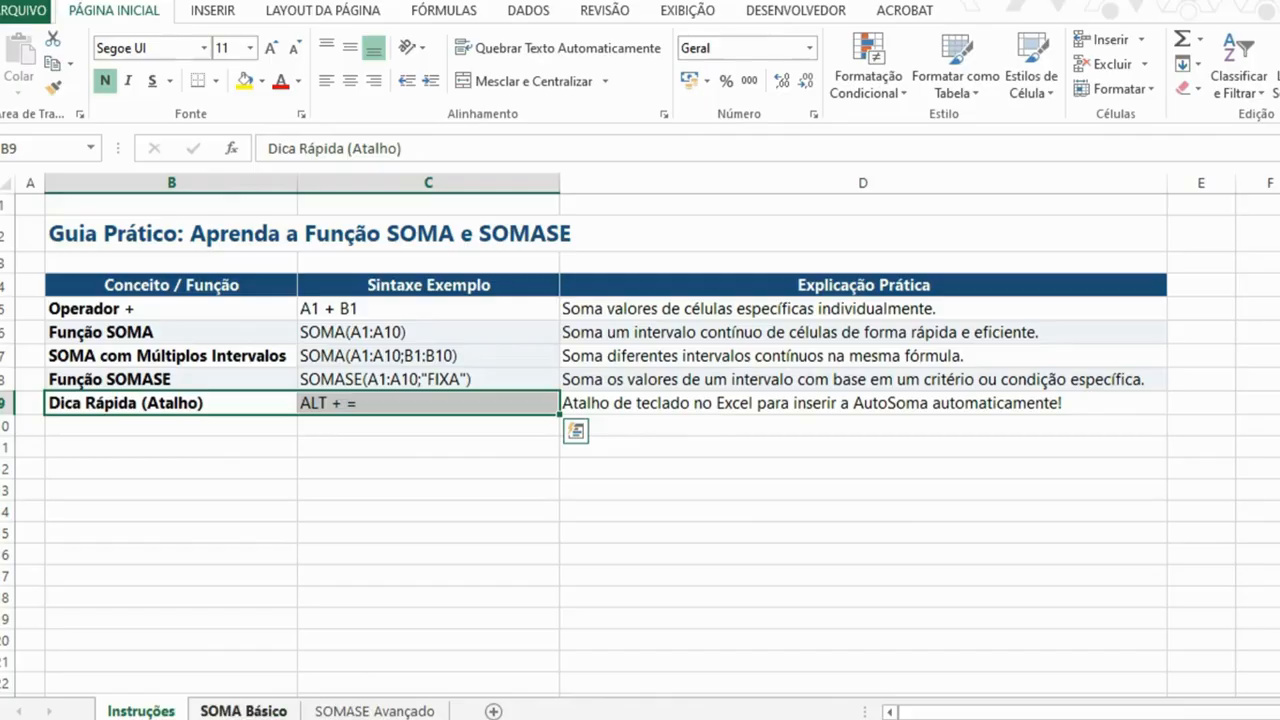
Clear cell E10 on the SOMA Básico sheet and refill it using AutoSum over E5:E9
click(243, 711)
click(467, 418)
key(Delete)
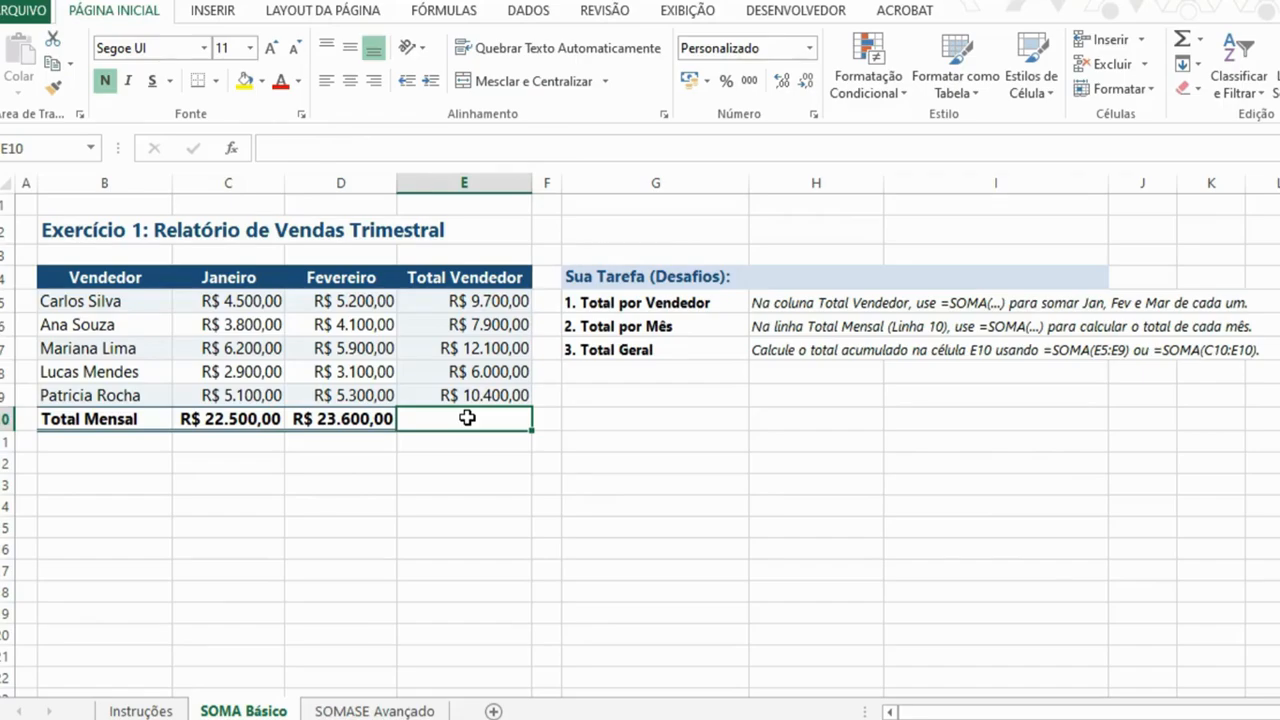
key(alt+equal)
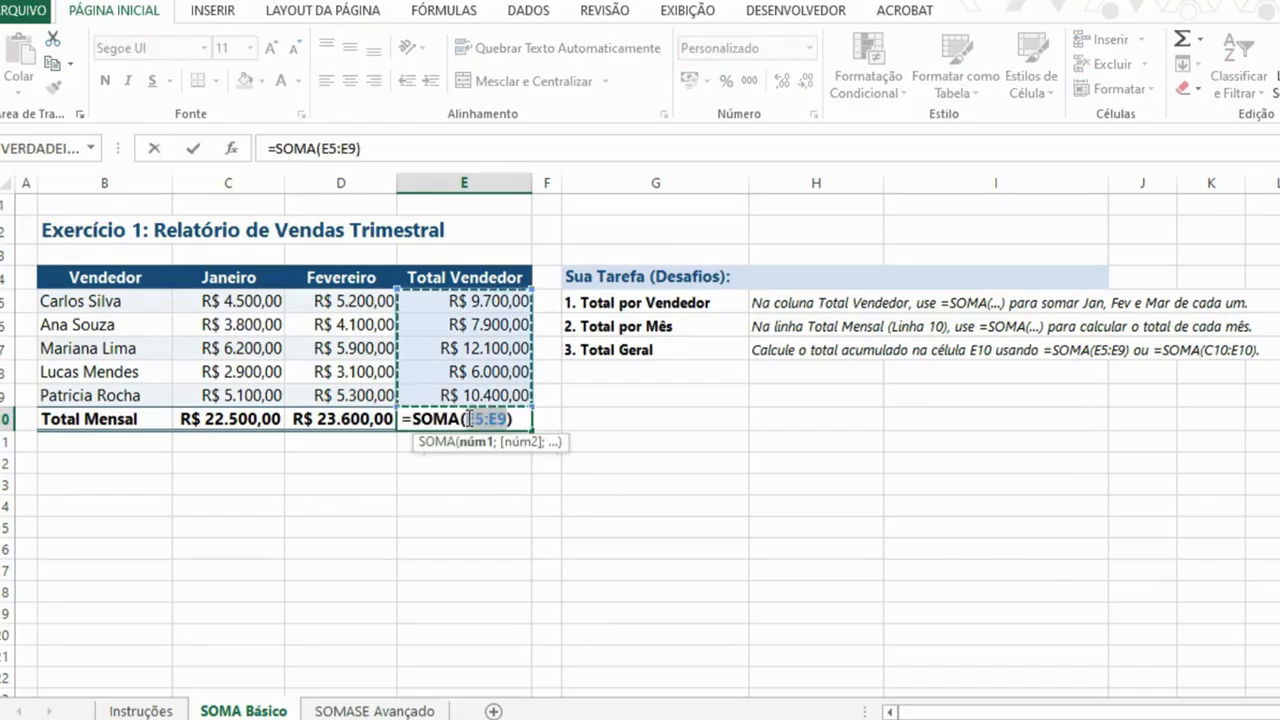
key(Return)
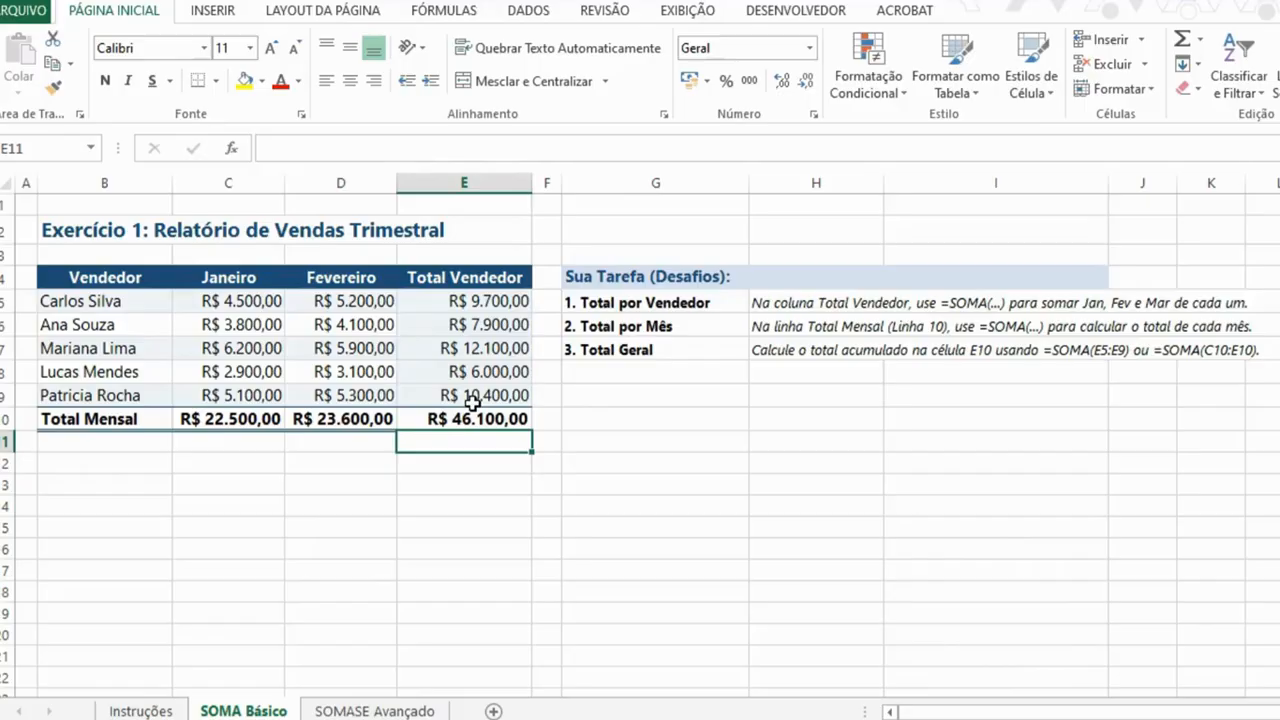
Recheck the AutoSum tip on the Instruções sheet, then clear E10 on SOMA Básico and re-enter =SOMA(E5:E9) with AutoSum
click(139, 710)
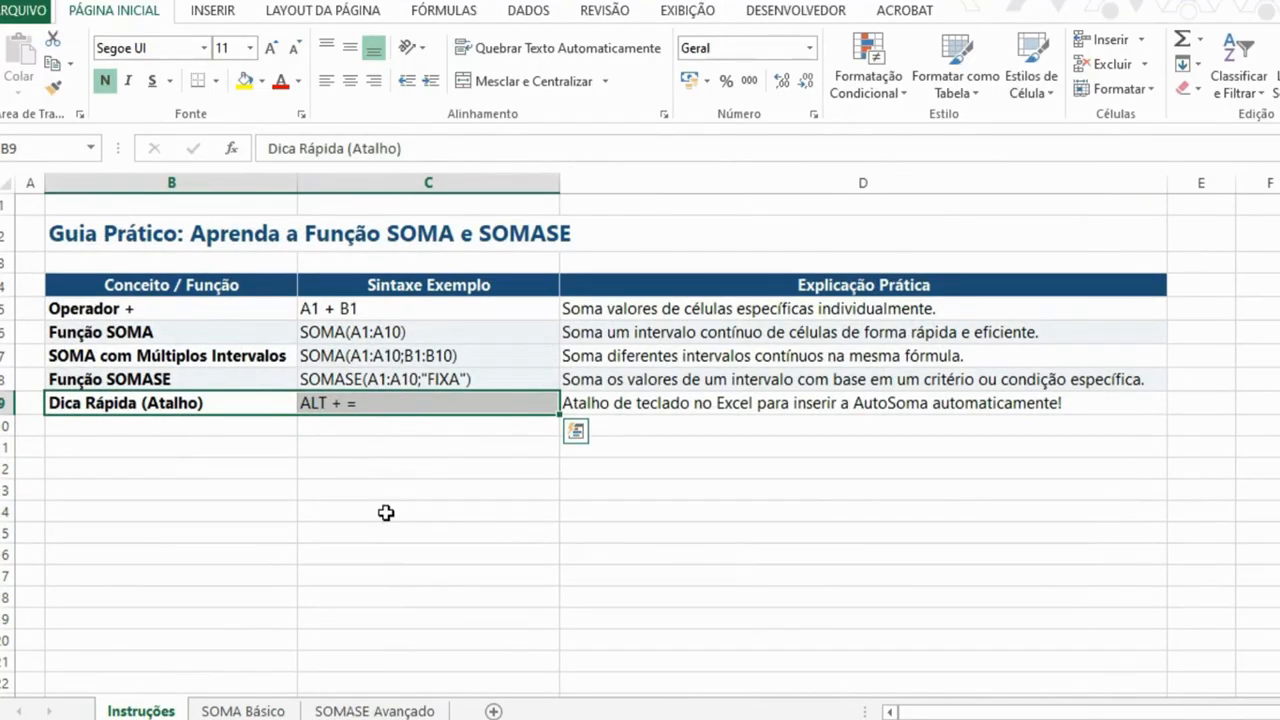
click(268, 708)
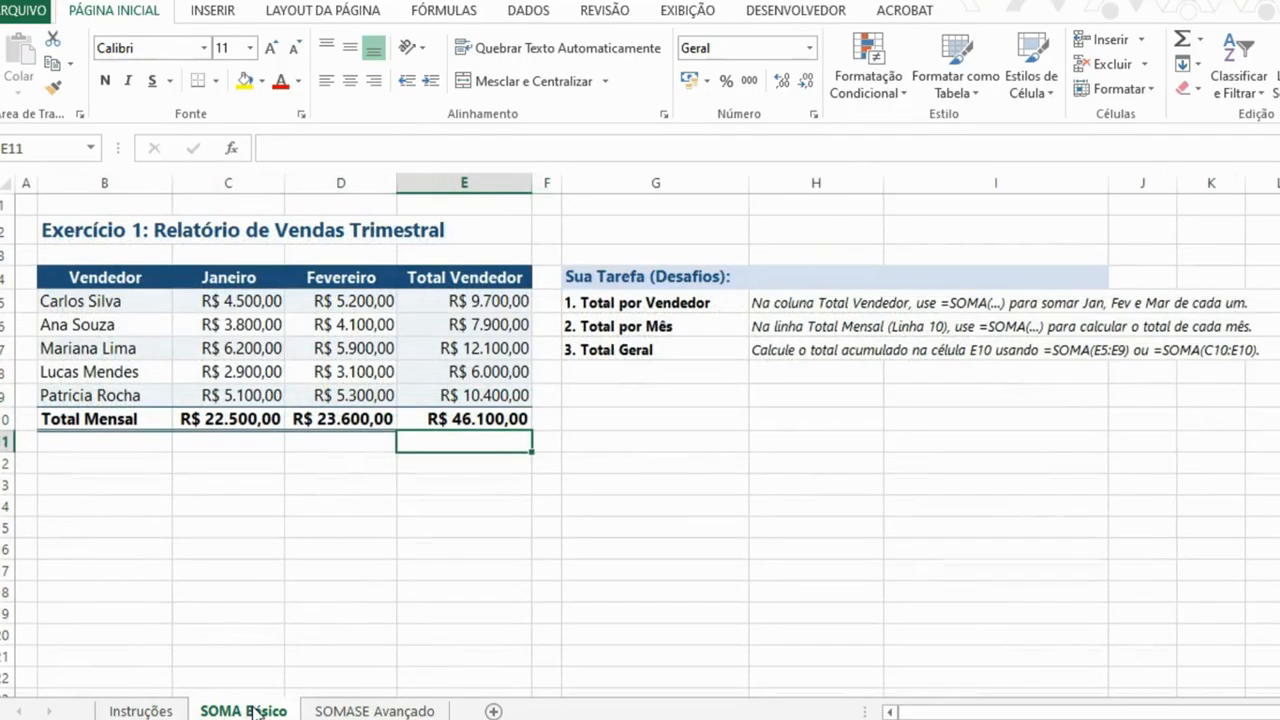
click(450, 422)
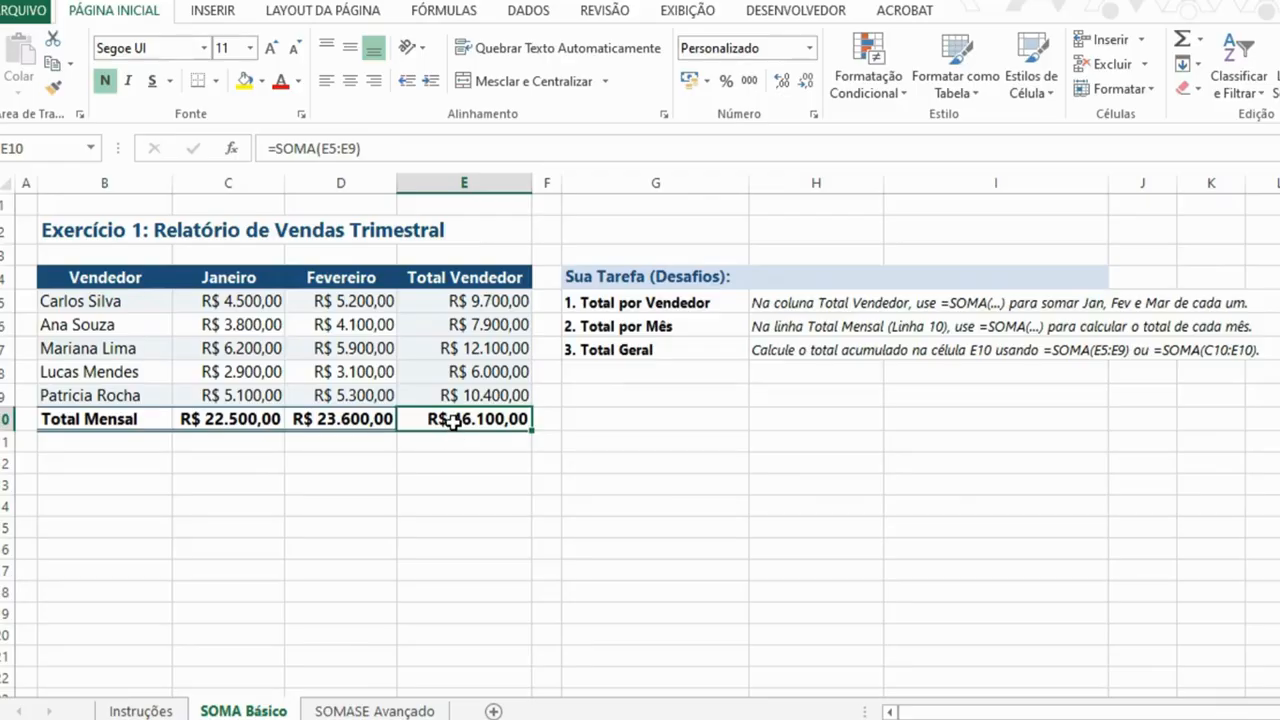
key(Delete)
key(alt+equal)
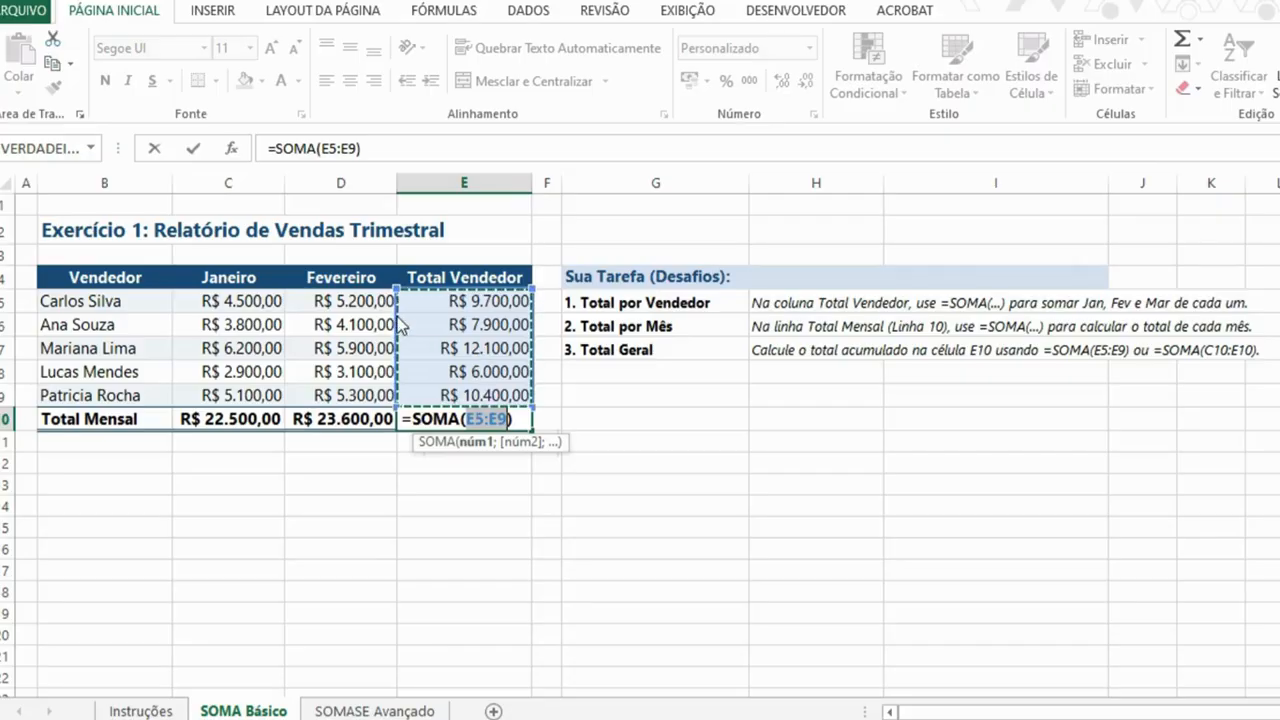
drag(215, 300, 215, 395)
drag(215, 333, 453, 330)
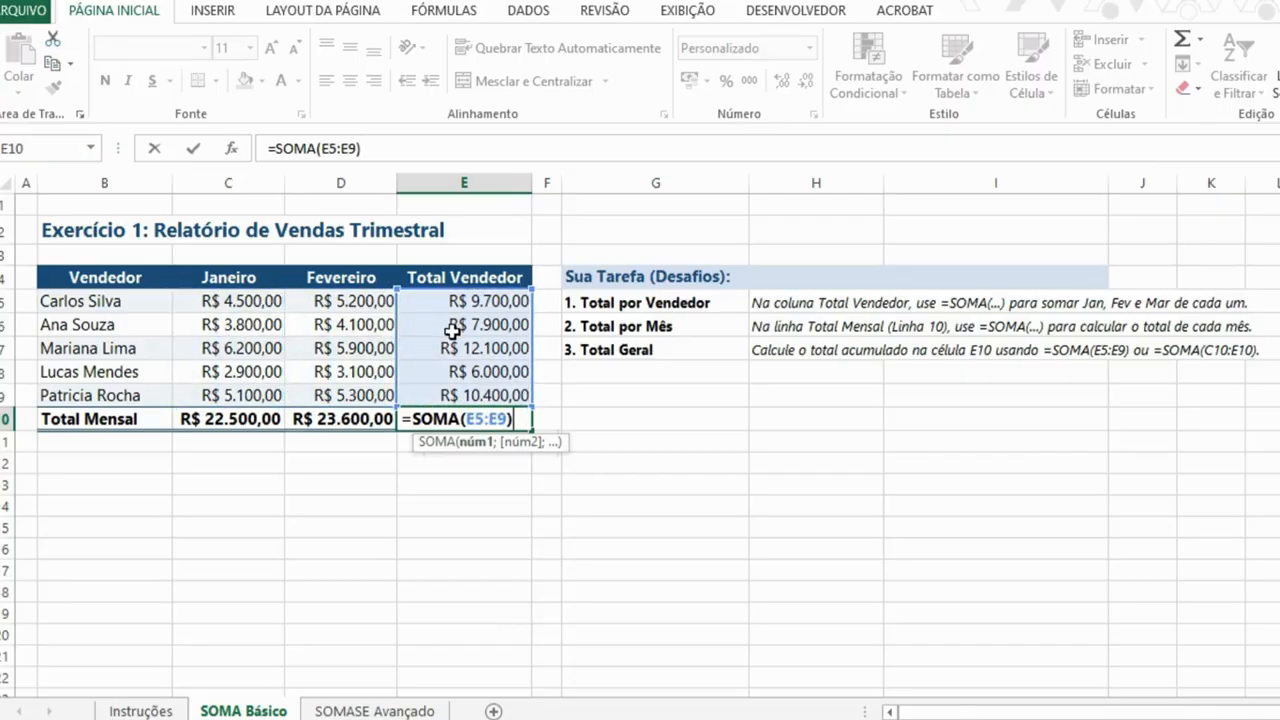
key(Return)
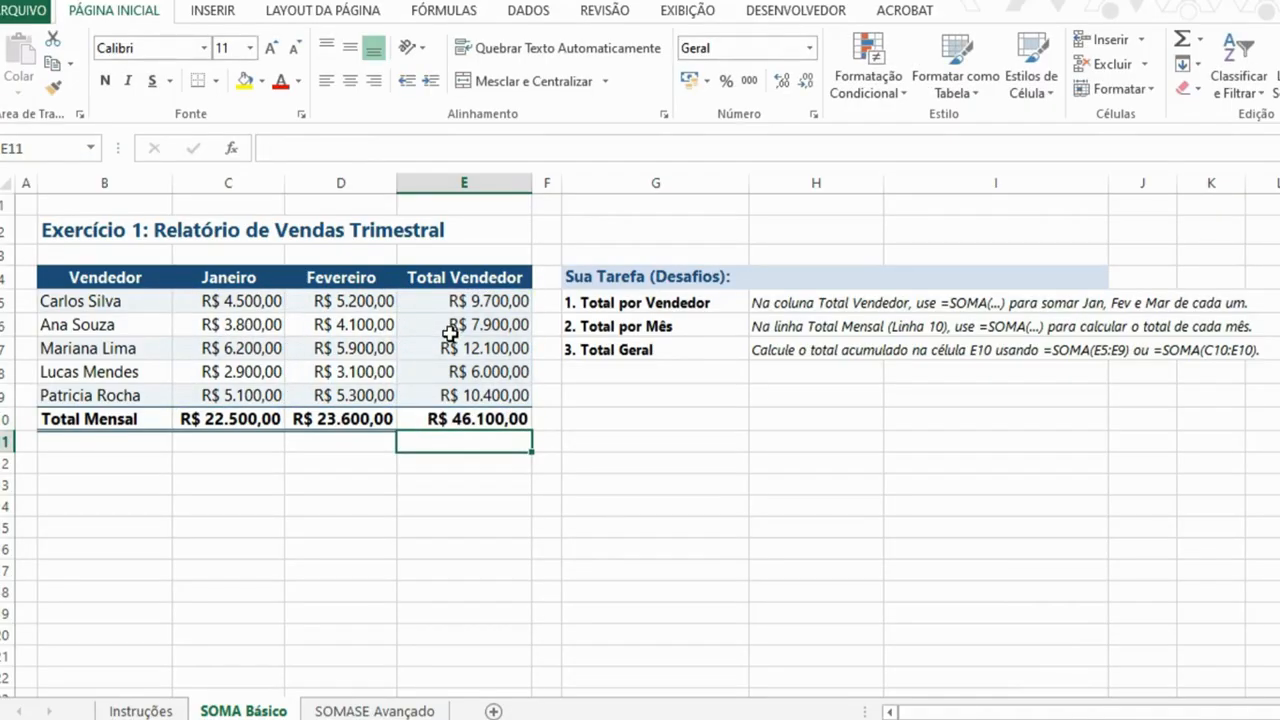
click(472, 414)
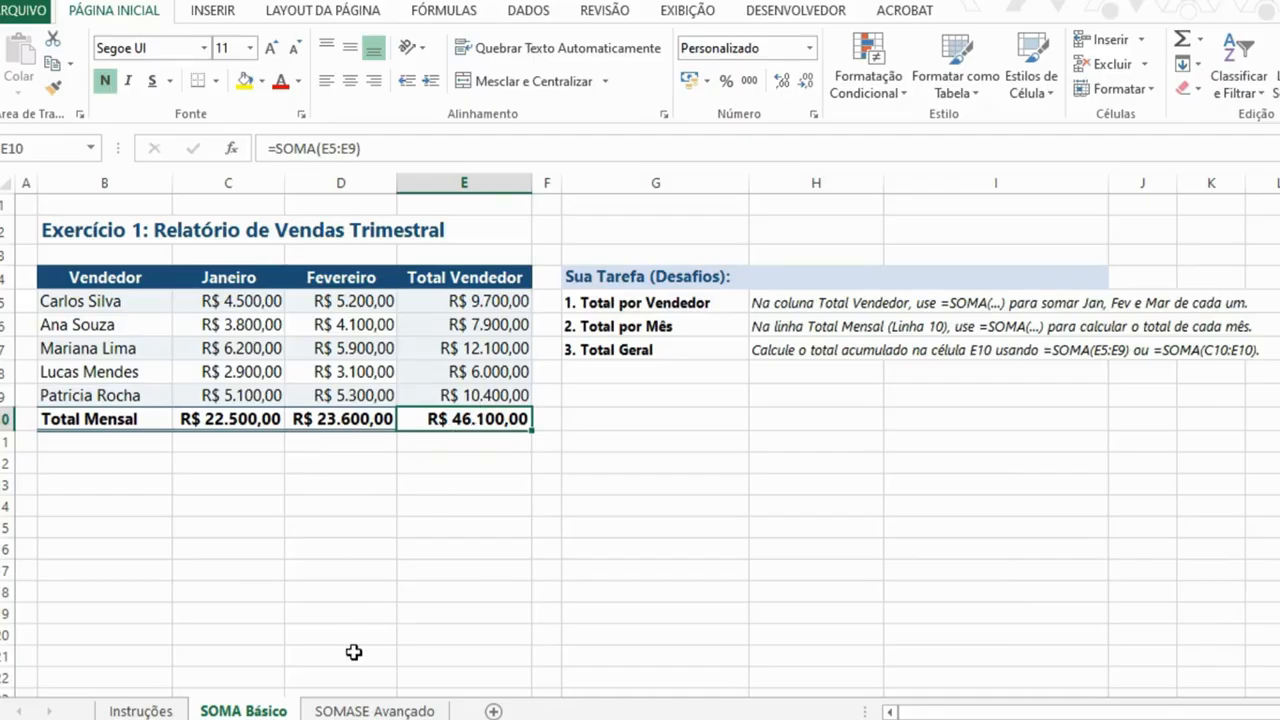
Enter the text "soma + se" in cell H6 of the SOMASE Avançado sheet, beside Total Despesas 'Fixa'
click(378, 708)
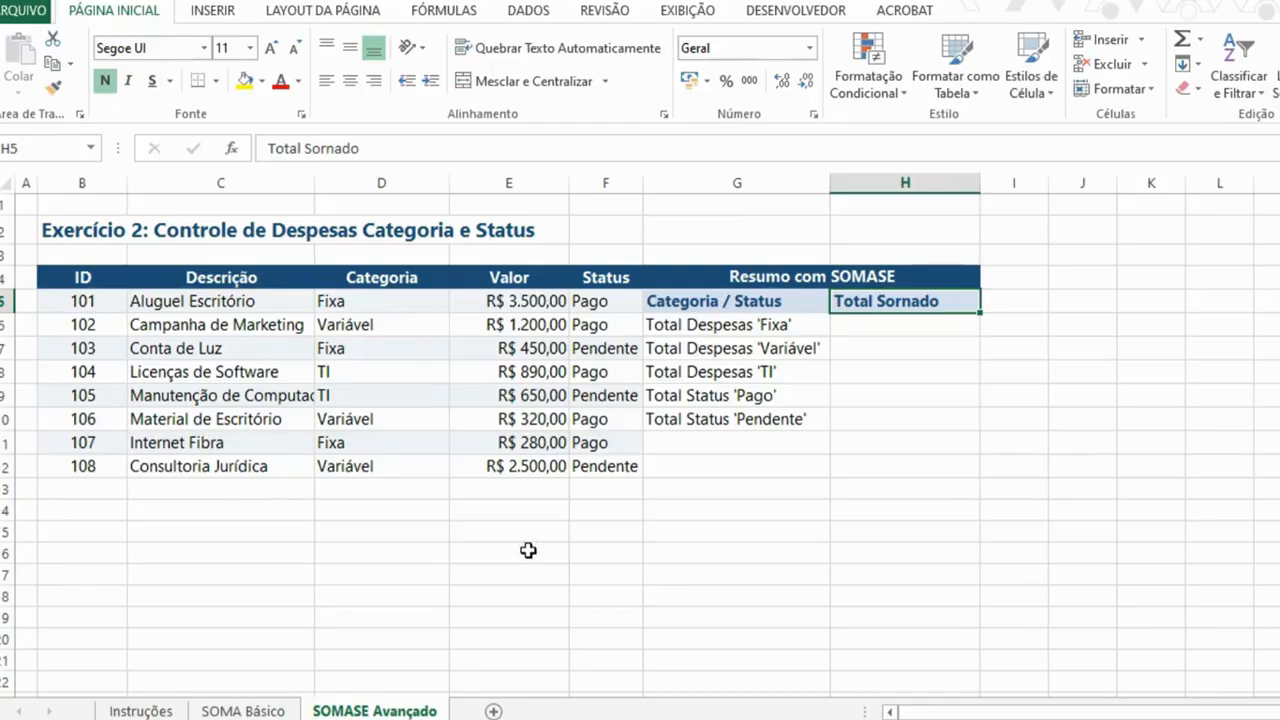
click(947, 332)
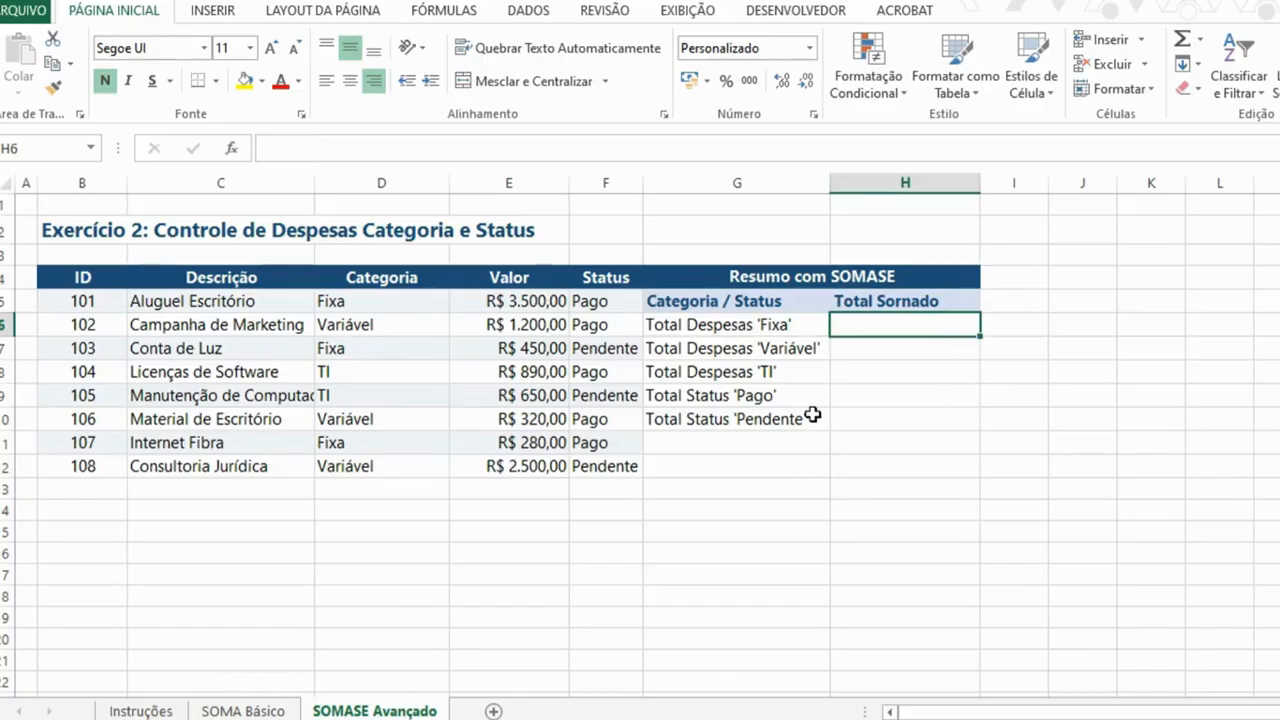
key(BackSpace)
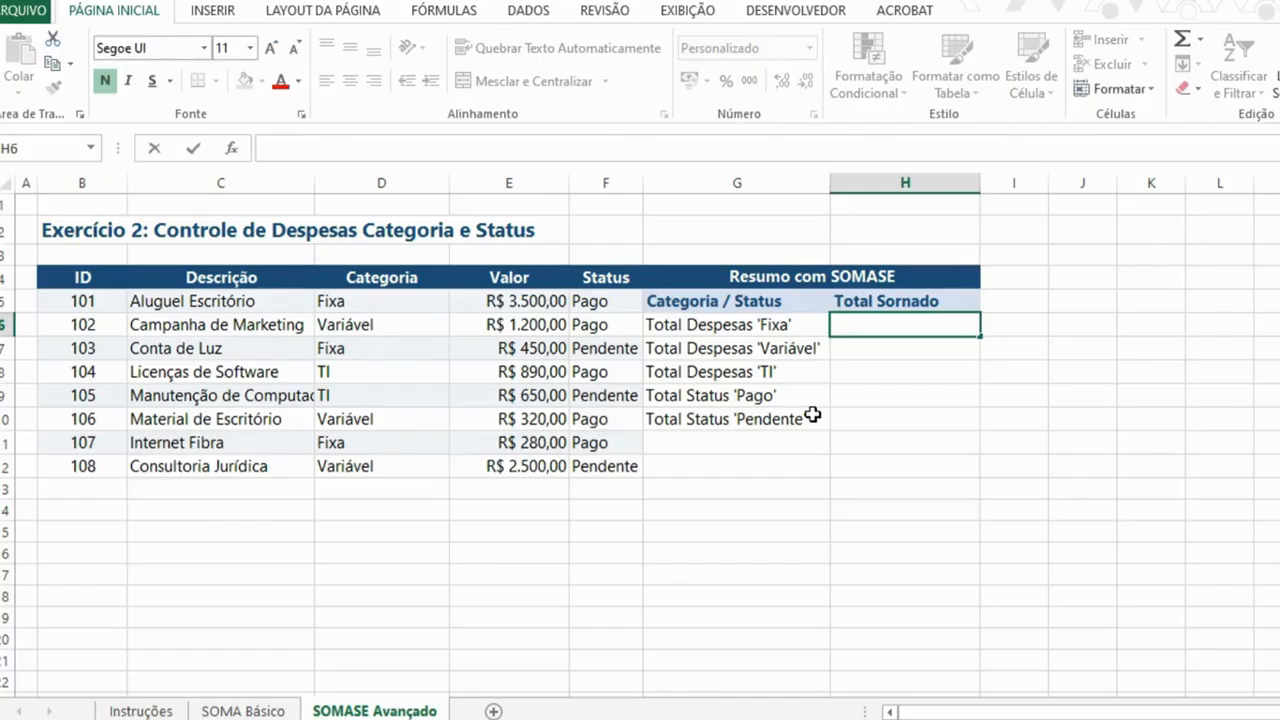
text(soma + se)
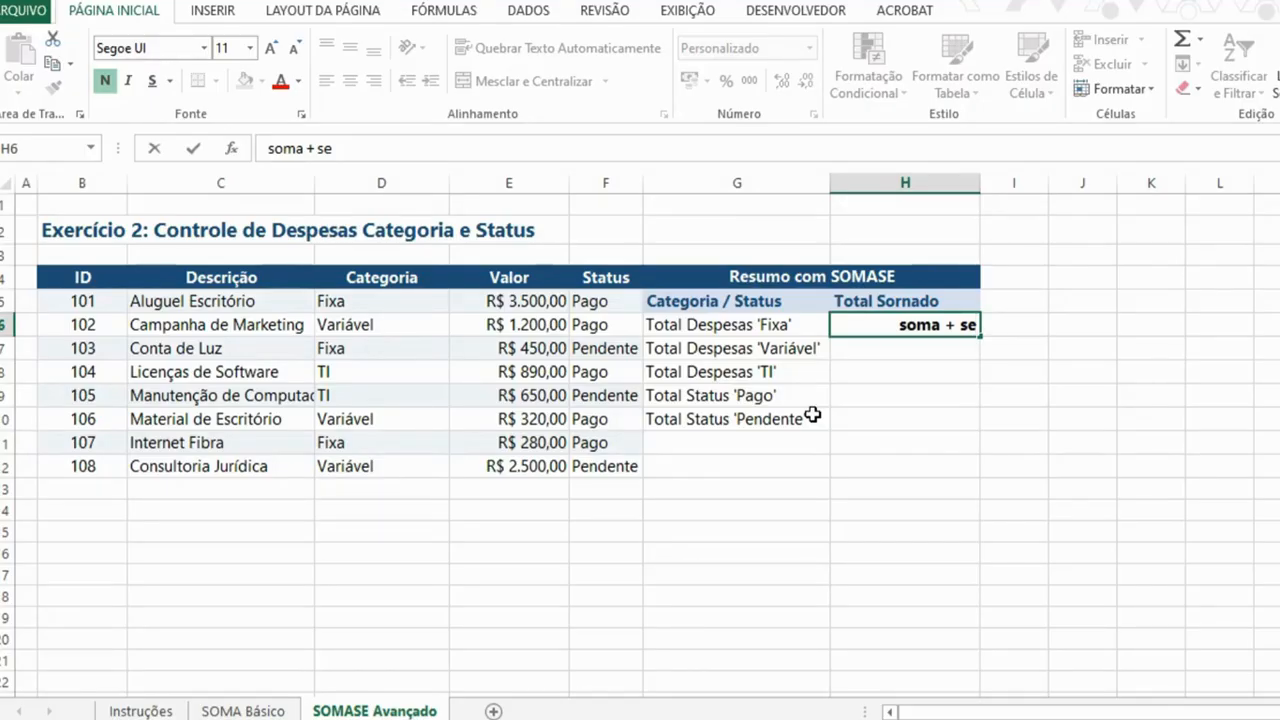
click(771, 324)
click(911, 346)
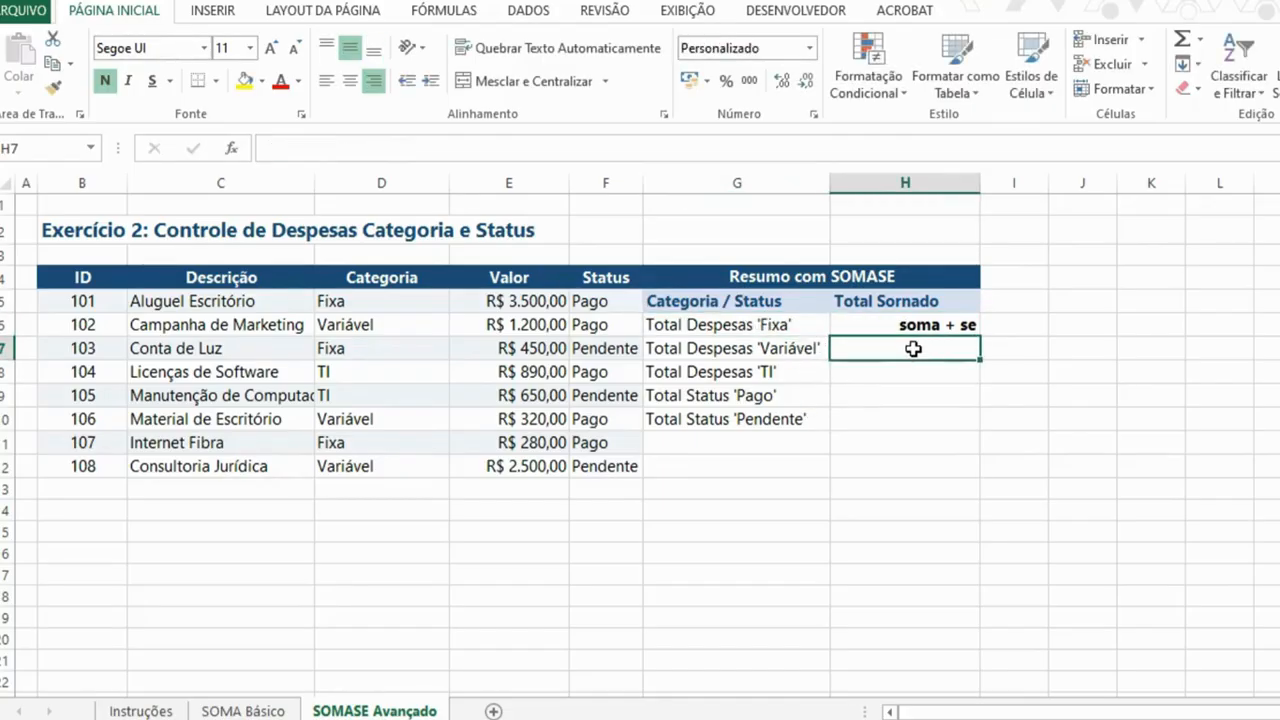
Examine the category and status totals requested in the SOMASE summary table
click(920, 327)
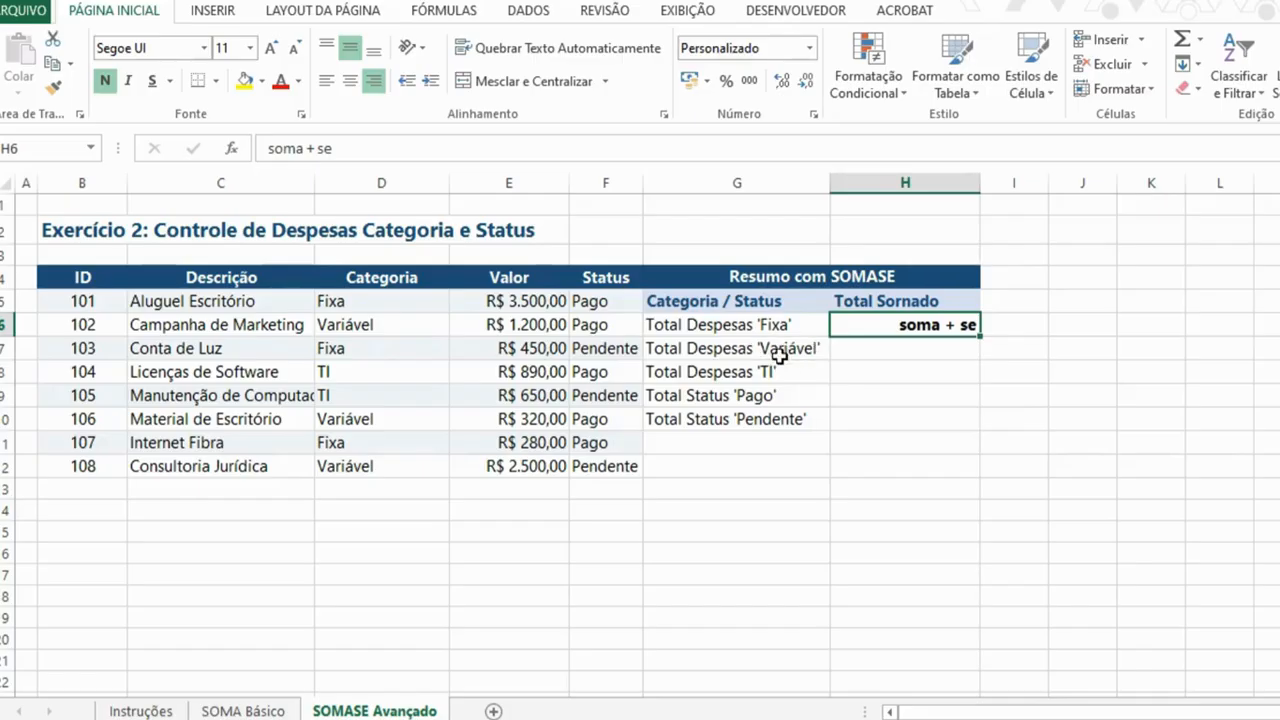
click(883, 376)
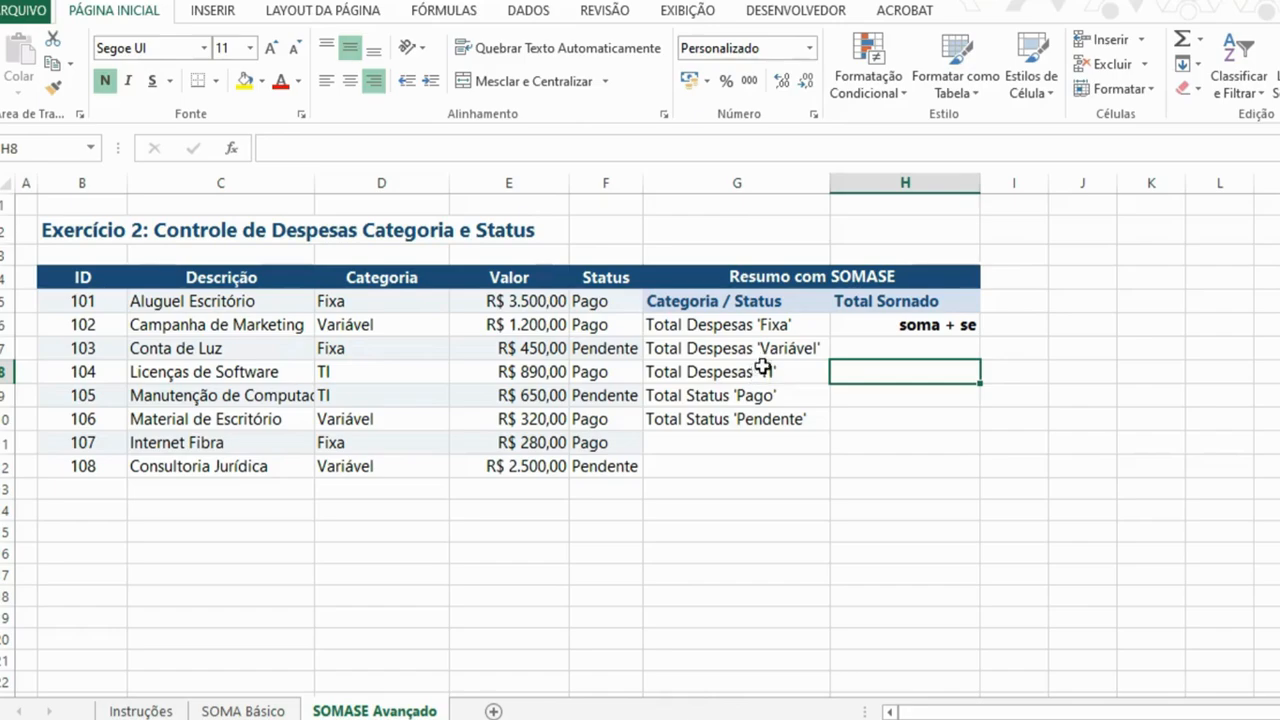
click(885, 398)
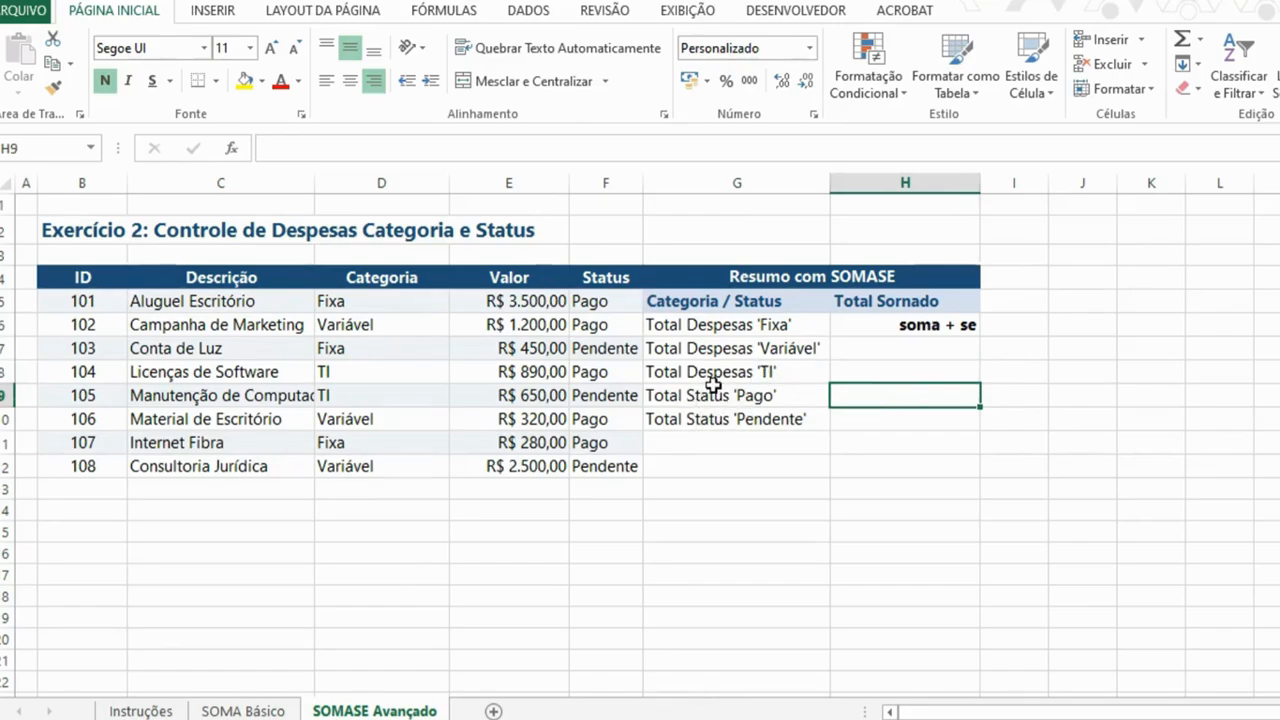
click(768, 419)
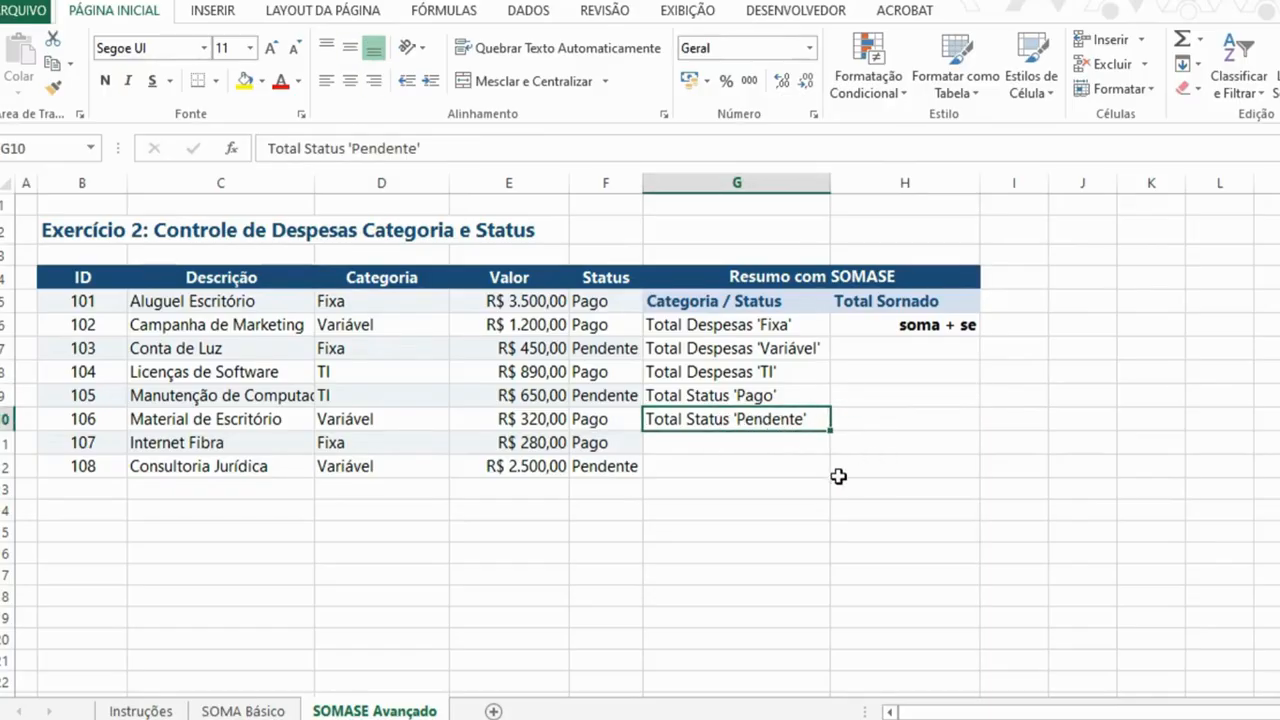
click(580, 490)
click(515, 512)
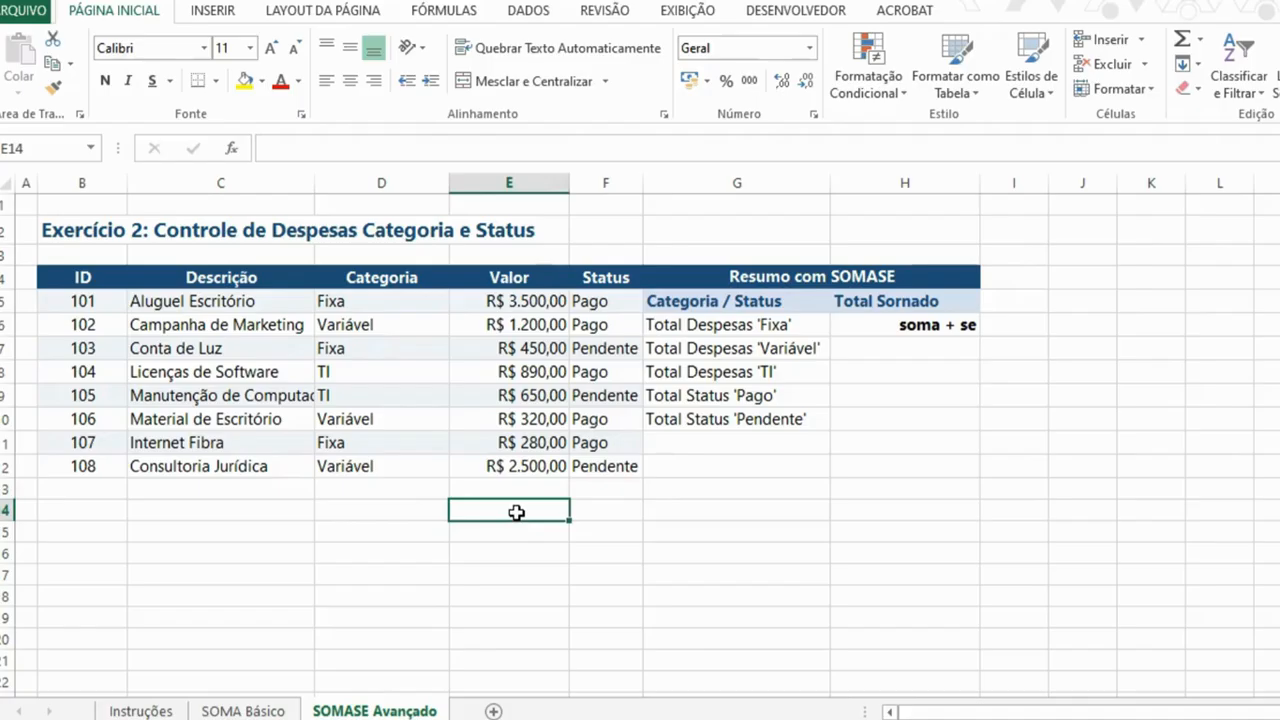
Total the 'Pago' expenses in H9 with =SOMASE(F5:F12;"Pago";E5:E12) and recheck the formula against the Status column
click(897, 394)
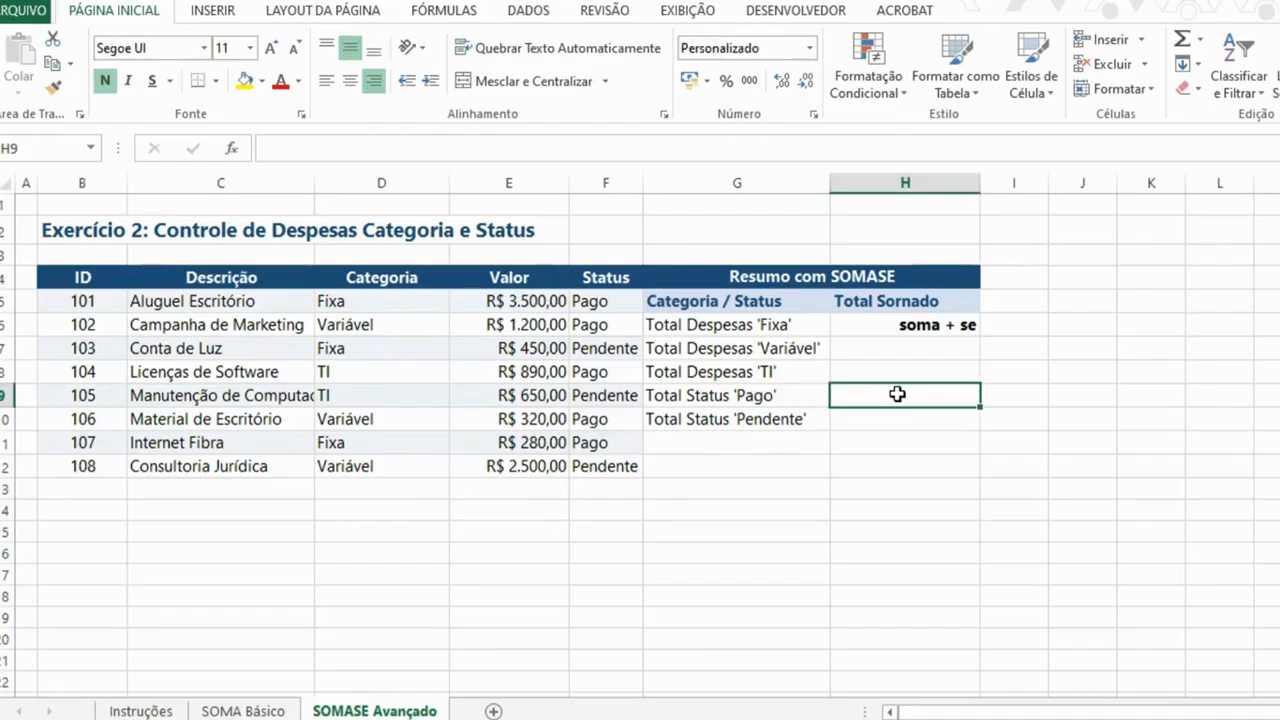
text(=somase)
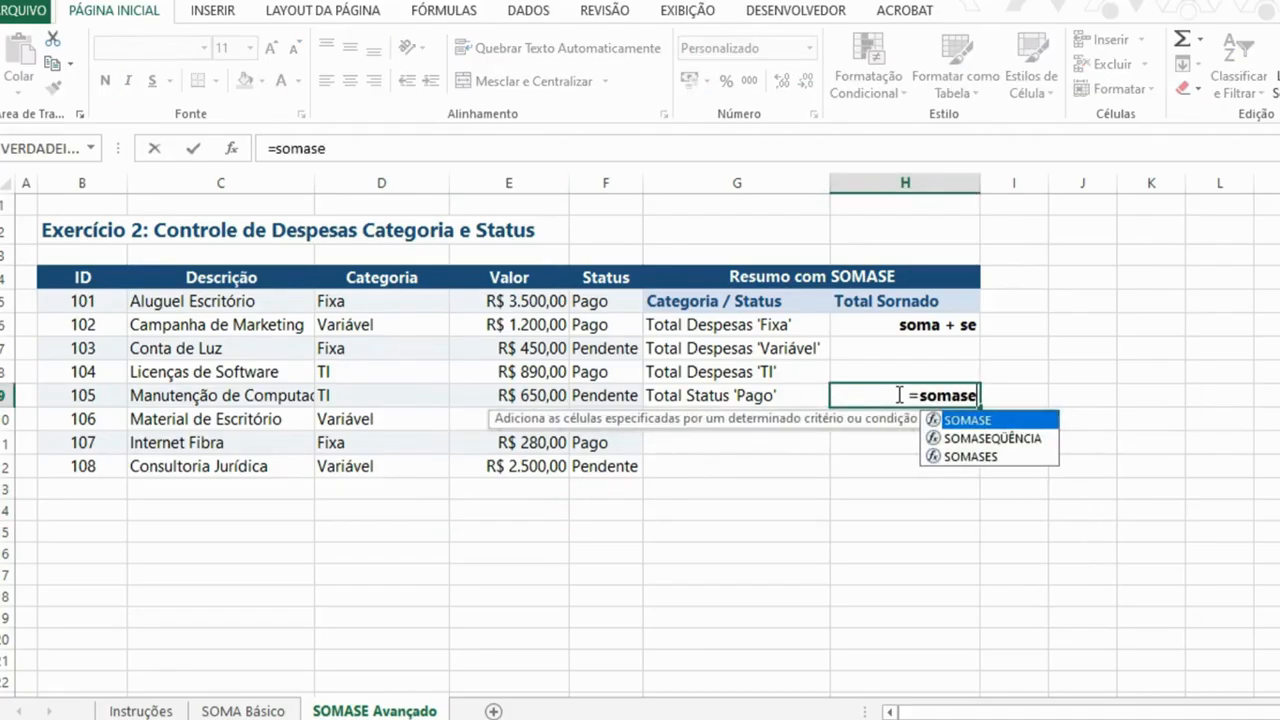
text(()
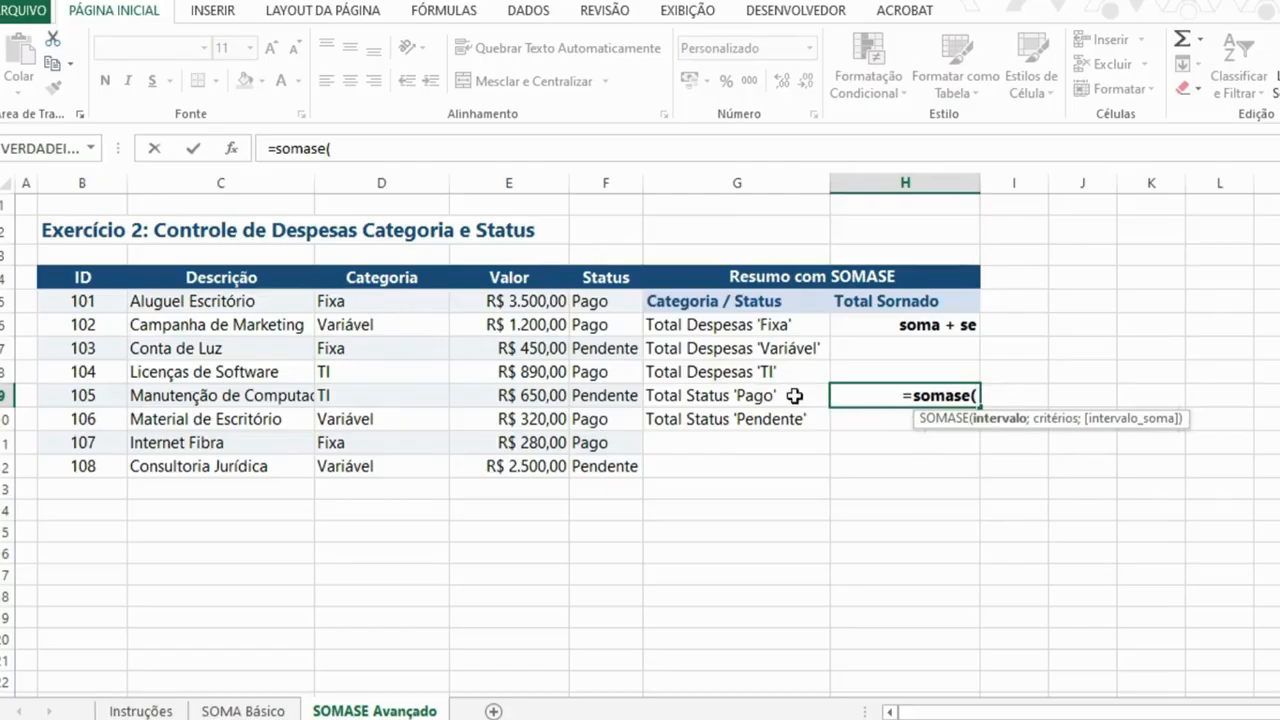
drag(598, 297, 628, 467)
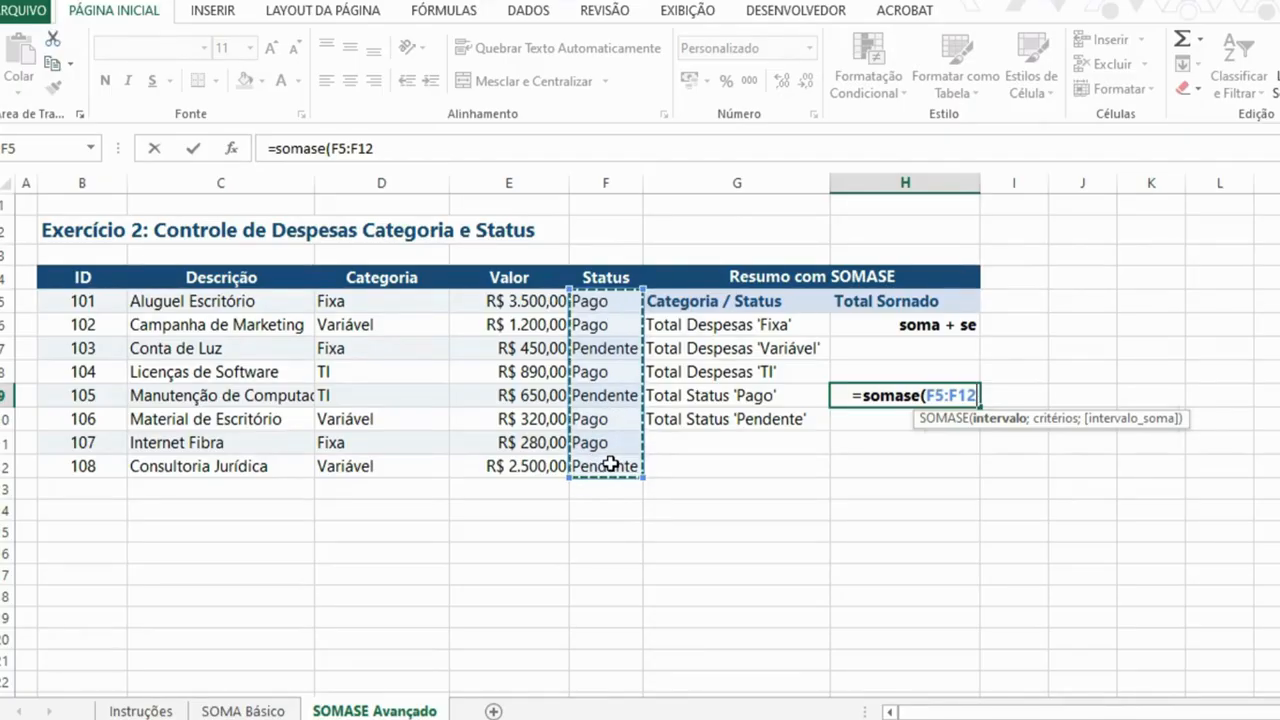
text(;")
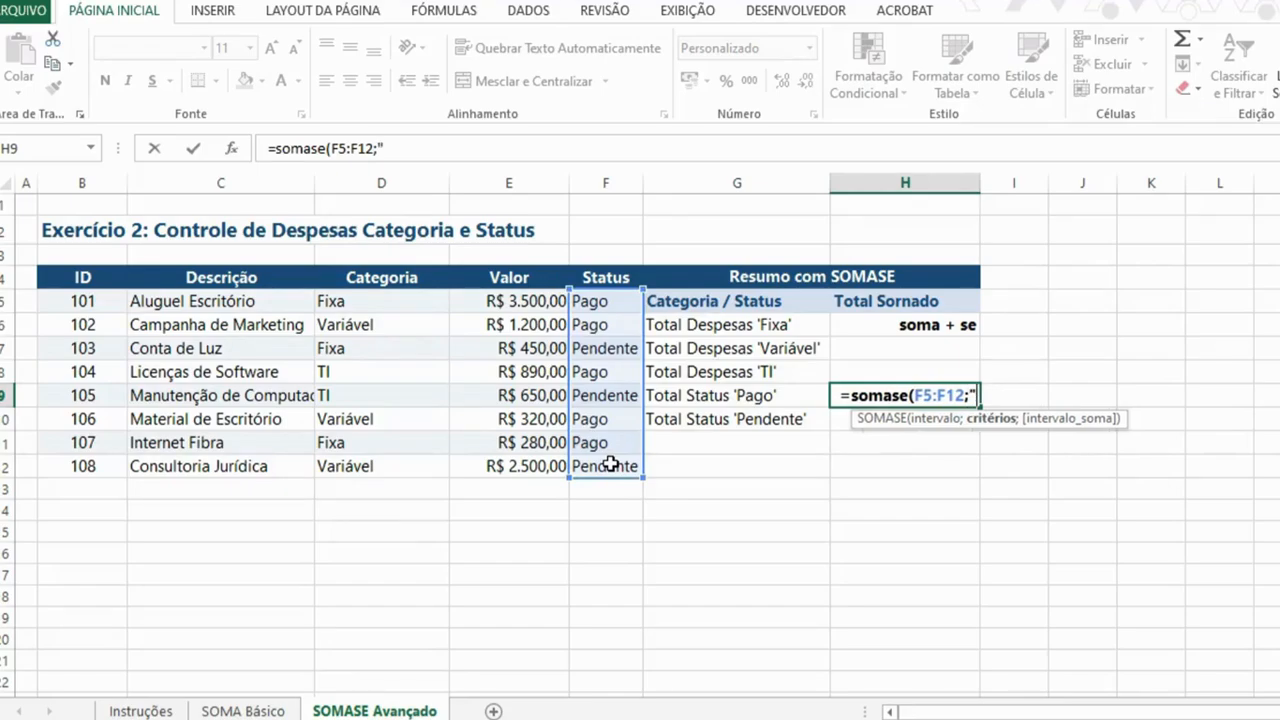
text(Pago")
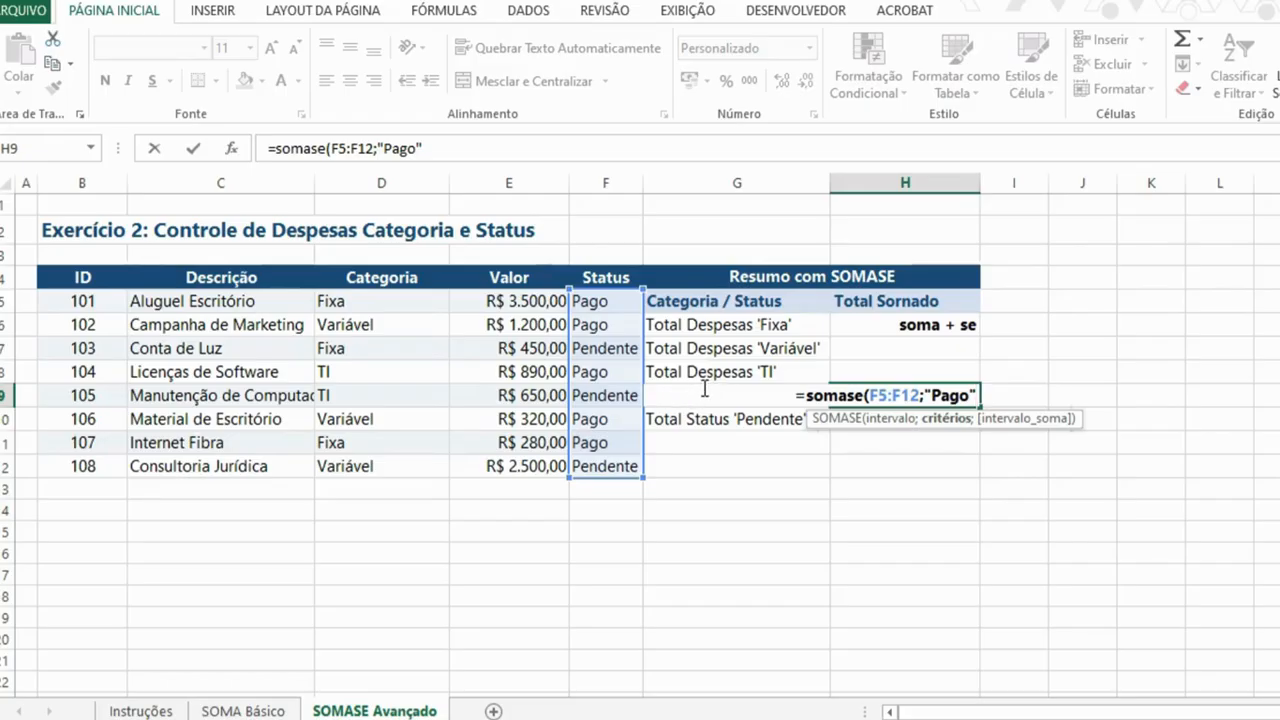
text(;)
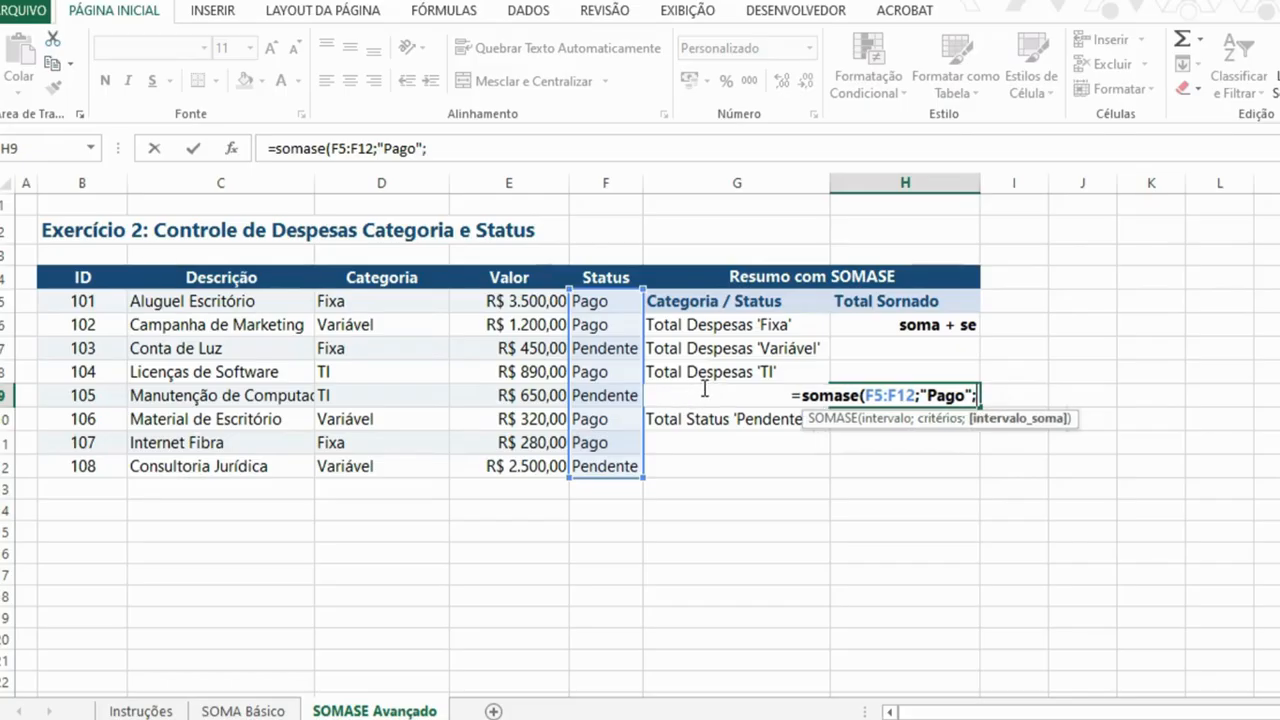
drag(515, 303, 551, 469)
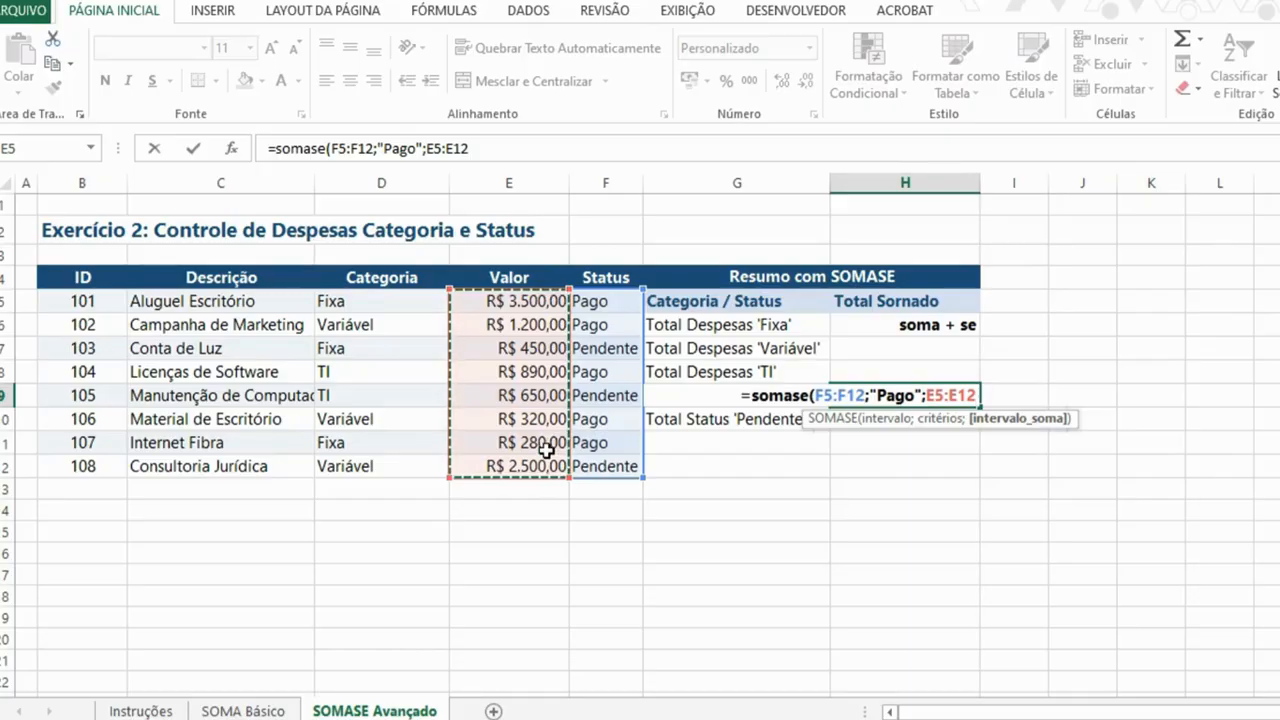
key(Return)
click(940, 399)
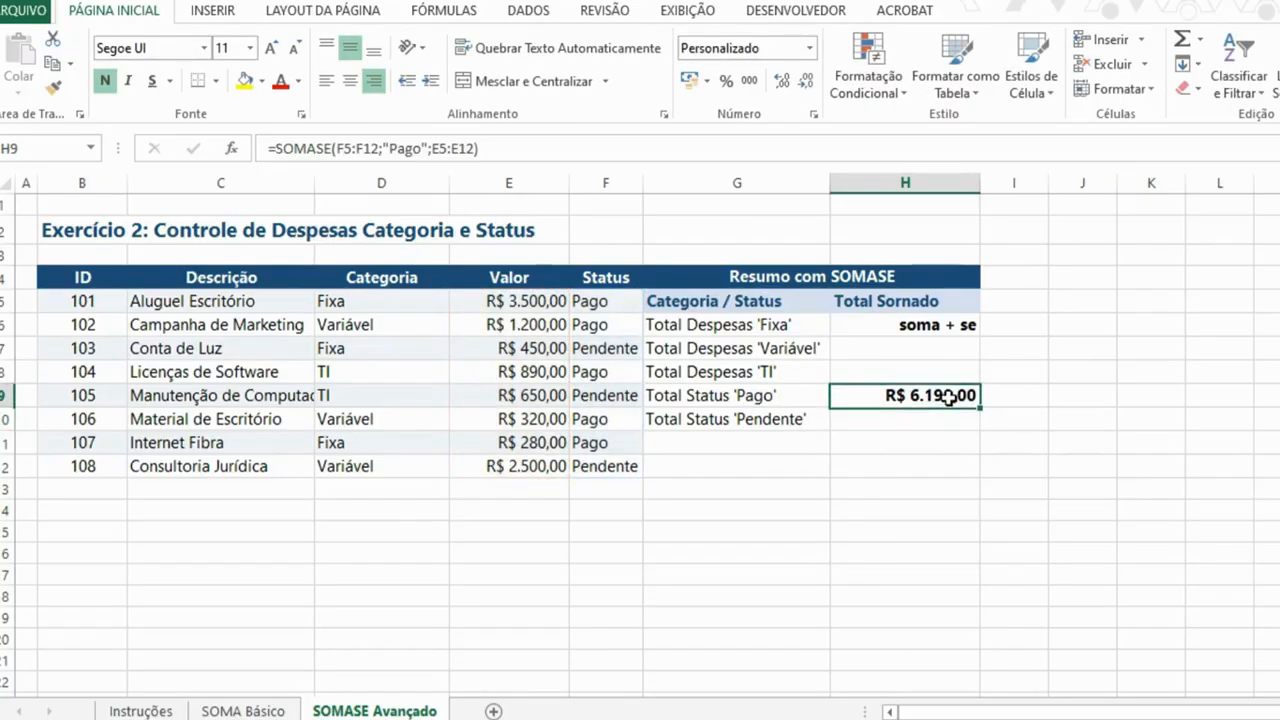
click(681, 402)
drag(590, 301, 600, 463)
click(858, 399)
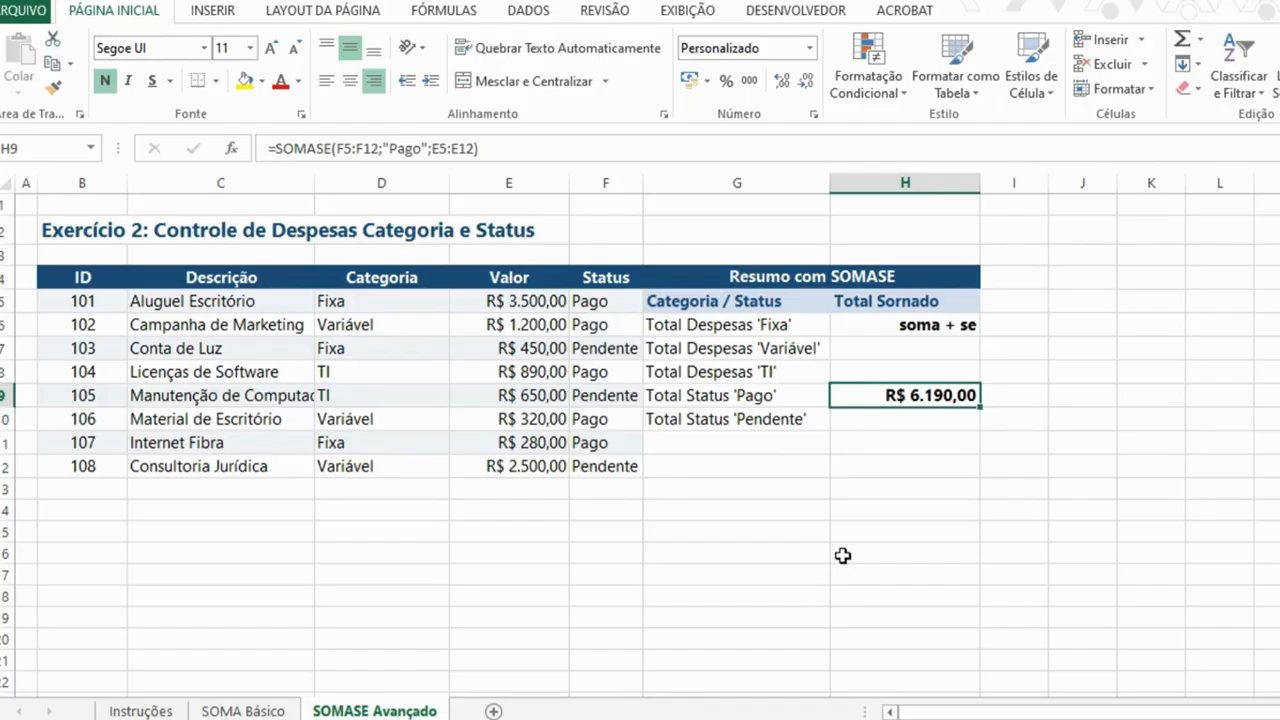
Total the 'Pendente' expenses in H10 with SOMASE, using F5:F12 as the criteria range and the Valor column as the sum range
click(929, 421)
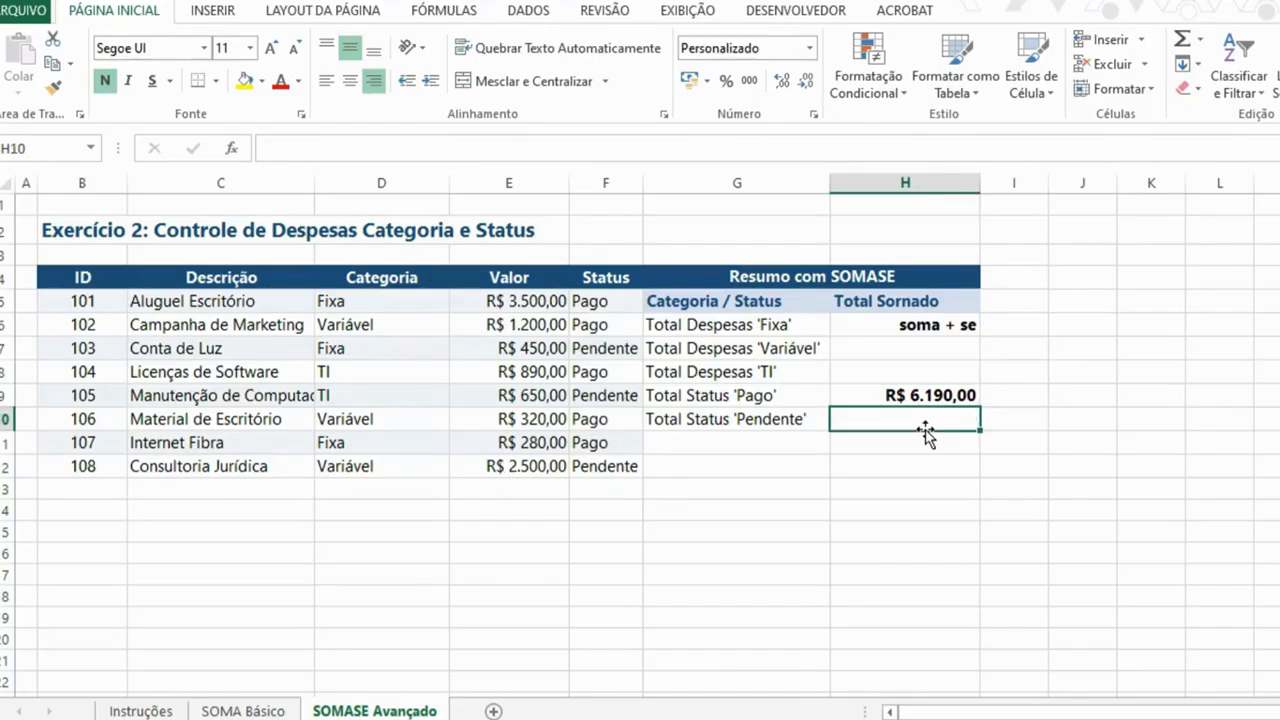
text(=somase()
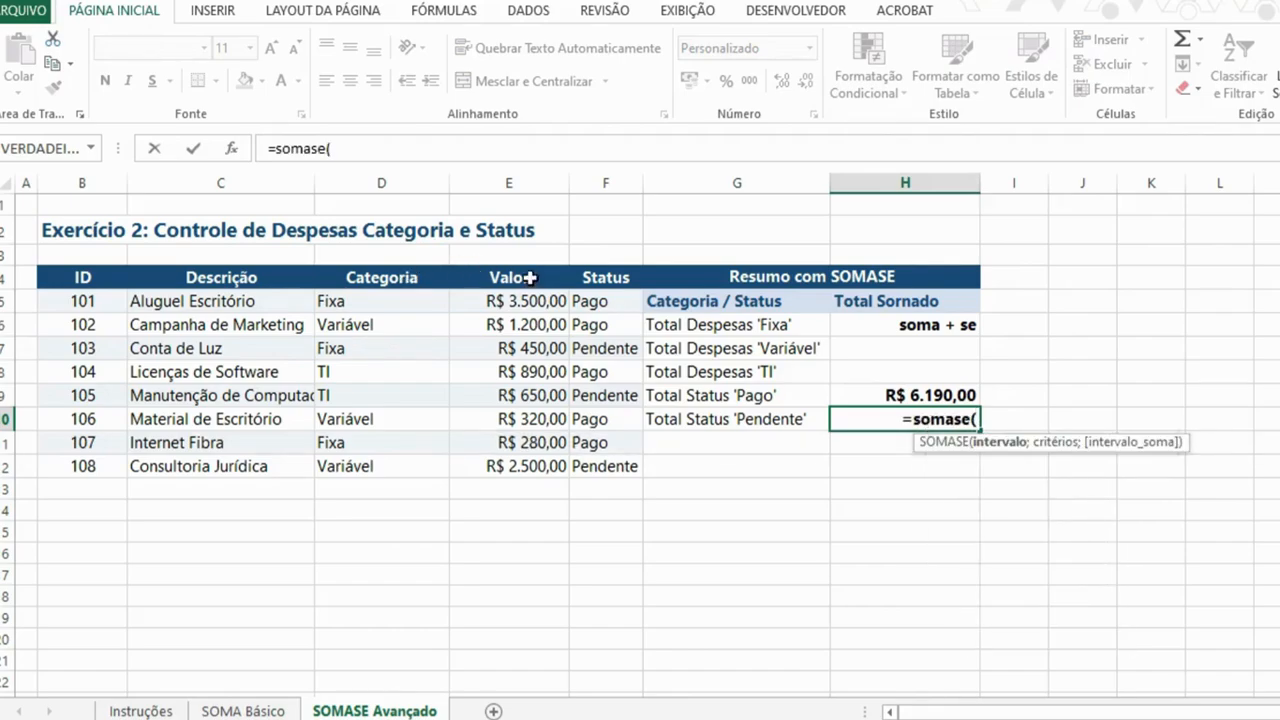
drag(591, 300, 594, 465)
text(;)
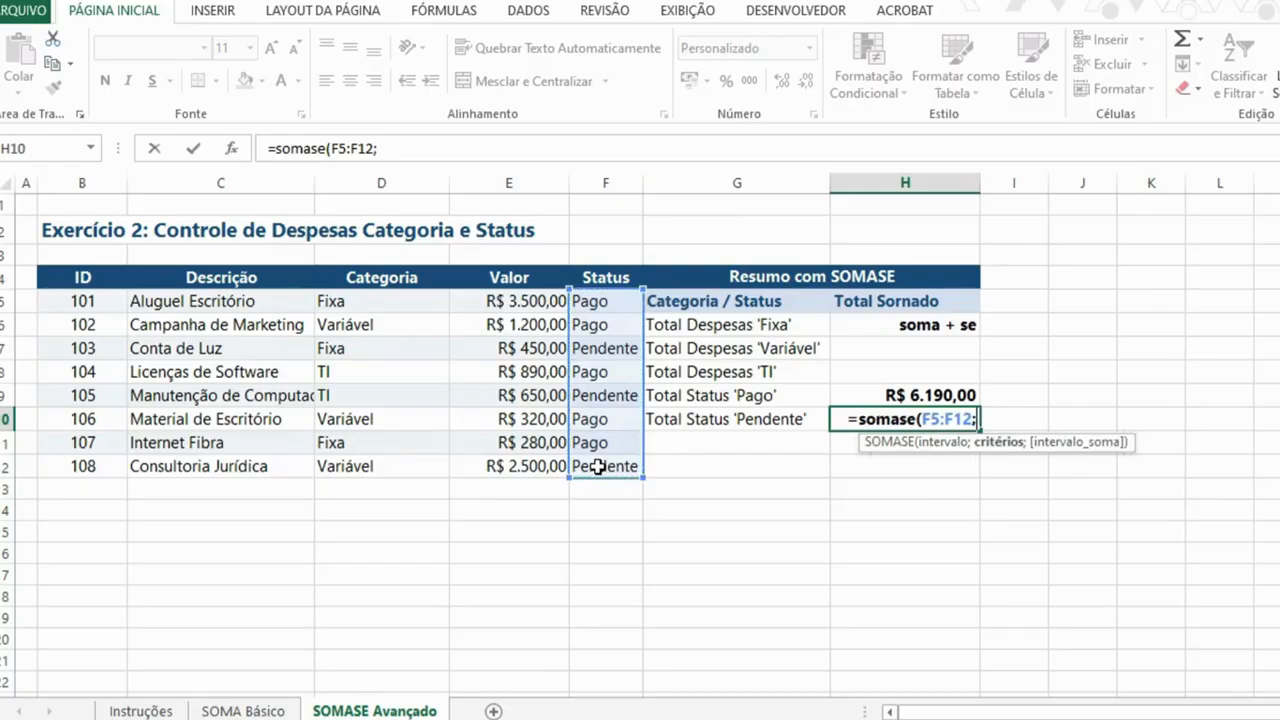
text("Pendente")
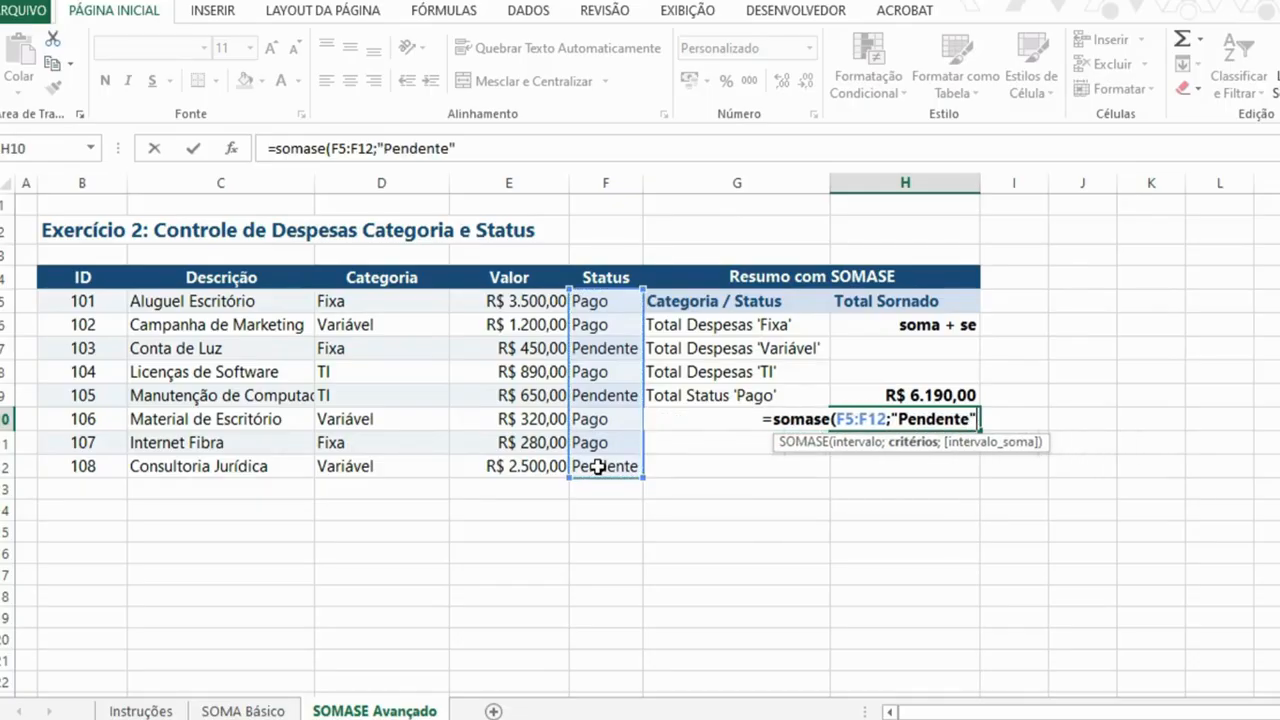
text(;)
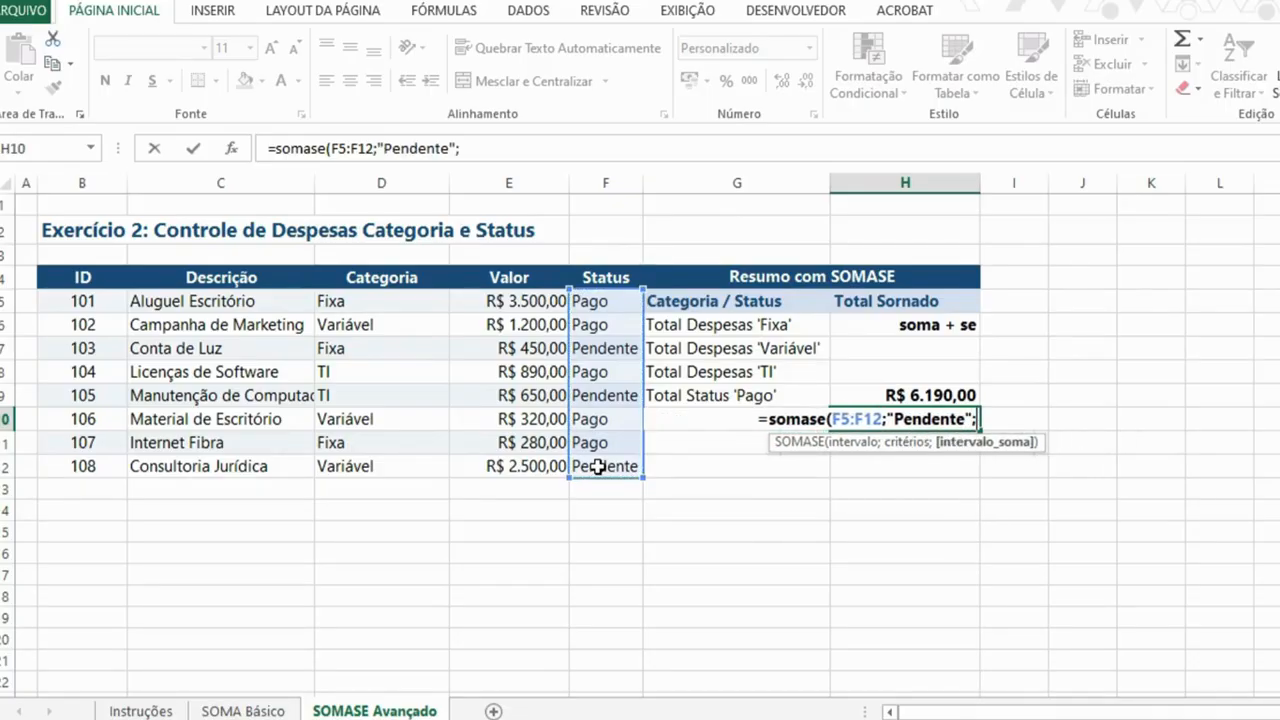
mouse_move(528, 300)
mouse_down()
mouse_move(534, 485)
mouse_move(518, 371)
mouse_move(526, 300)
mouse_up()
key(Return)
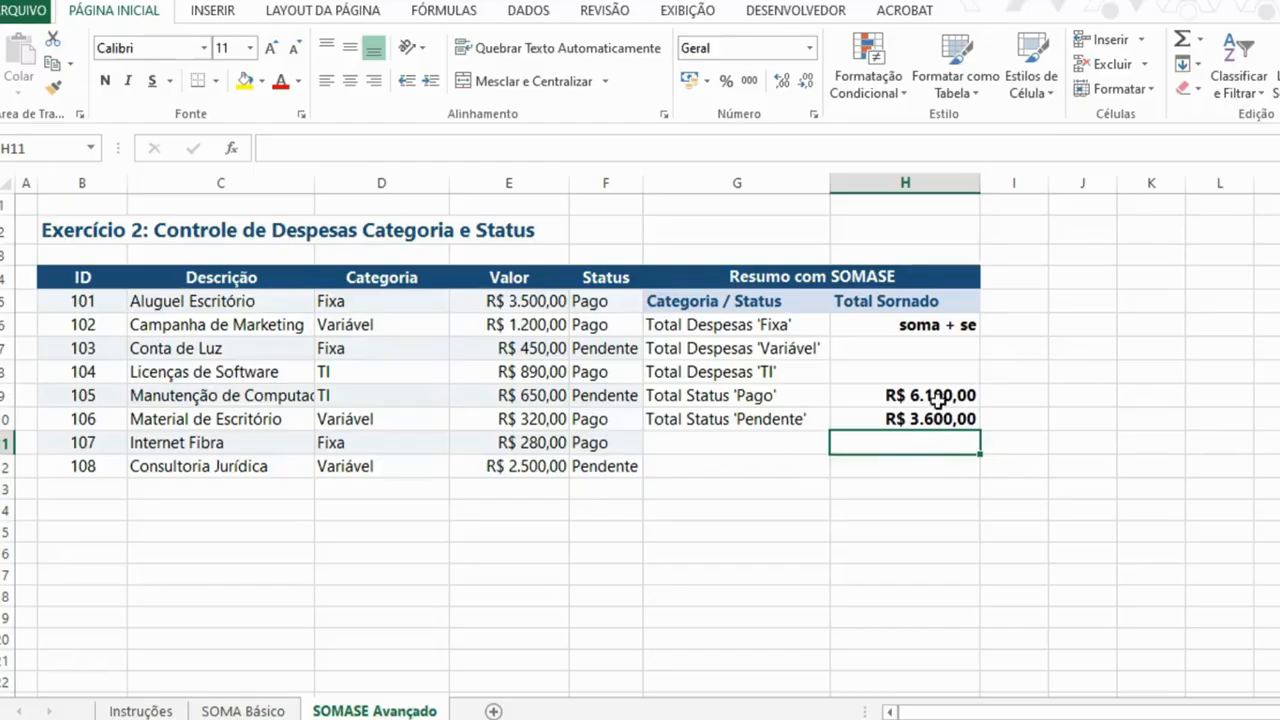
Add a grand total of the Valor column in E13 with AutoSum over E5:E12 to check the two status totals
drag(937, 398, 937, 420)
click(512, 487)
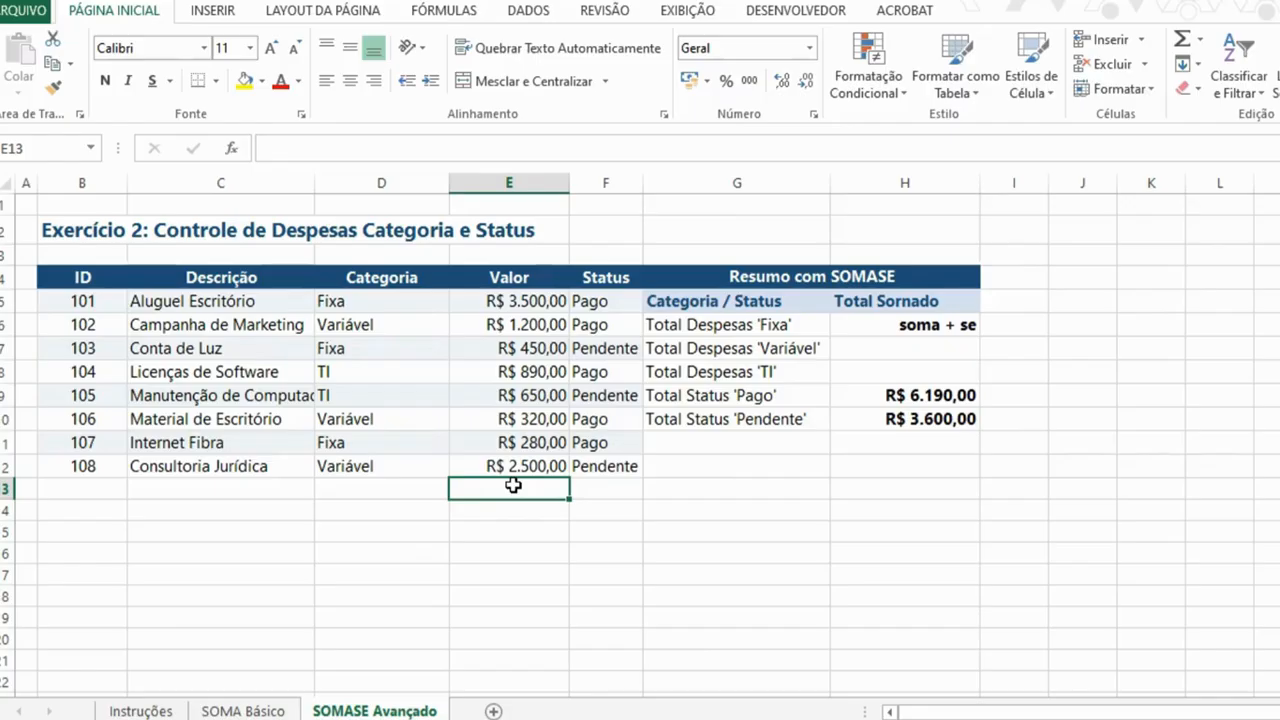
key(alt+equal)
key(Return)
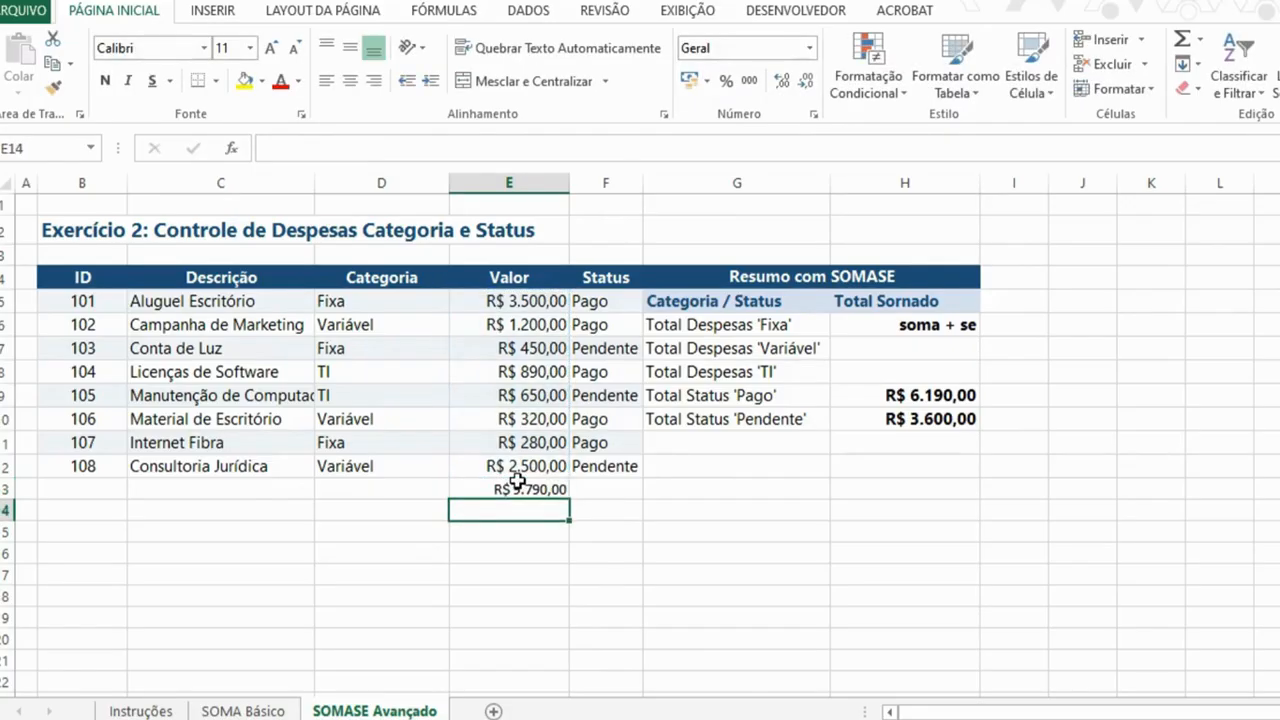
click(537, 489)
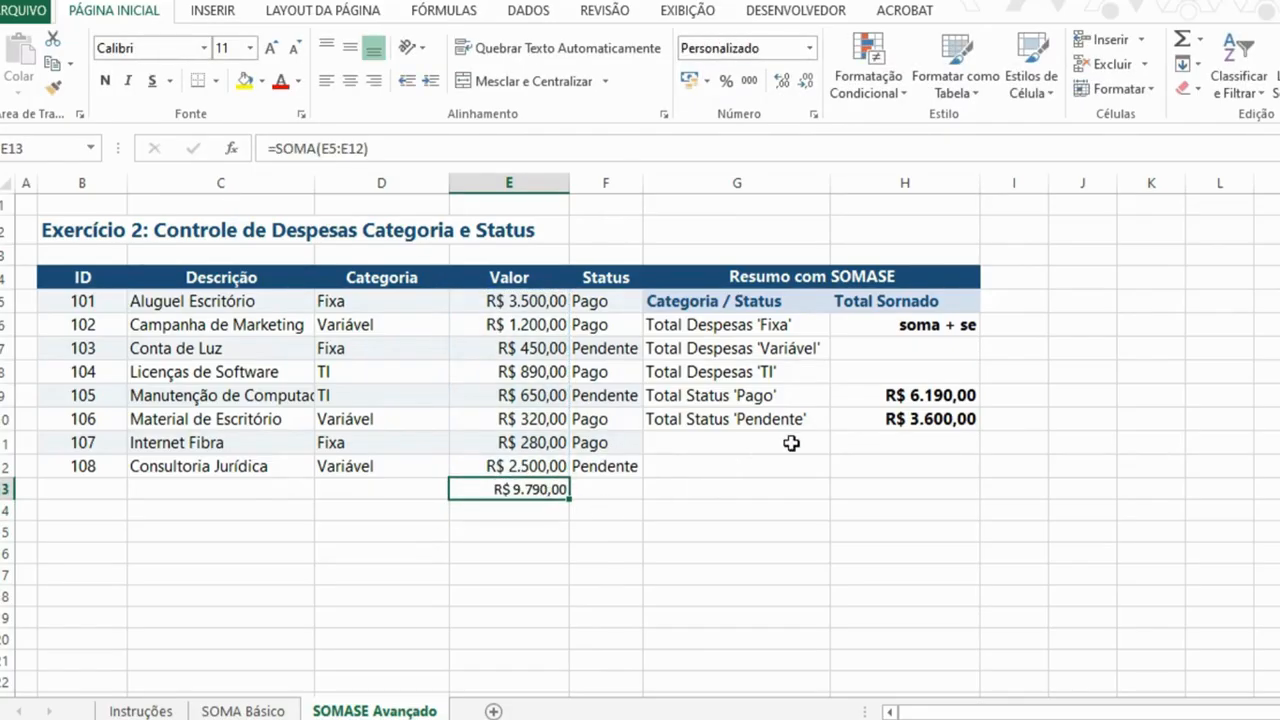
Compare the SOMASE formula in H9 with the addition formula in E5 of the SOMA Básico sheet, then return to SOMASE Avançado
click(940, 328)
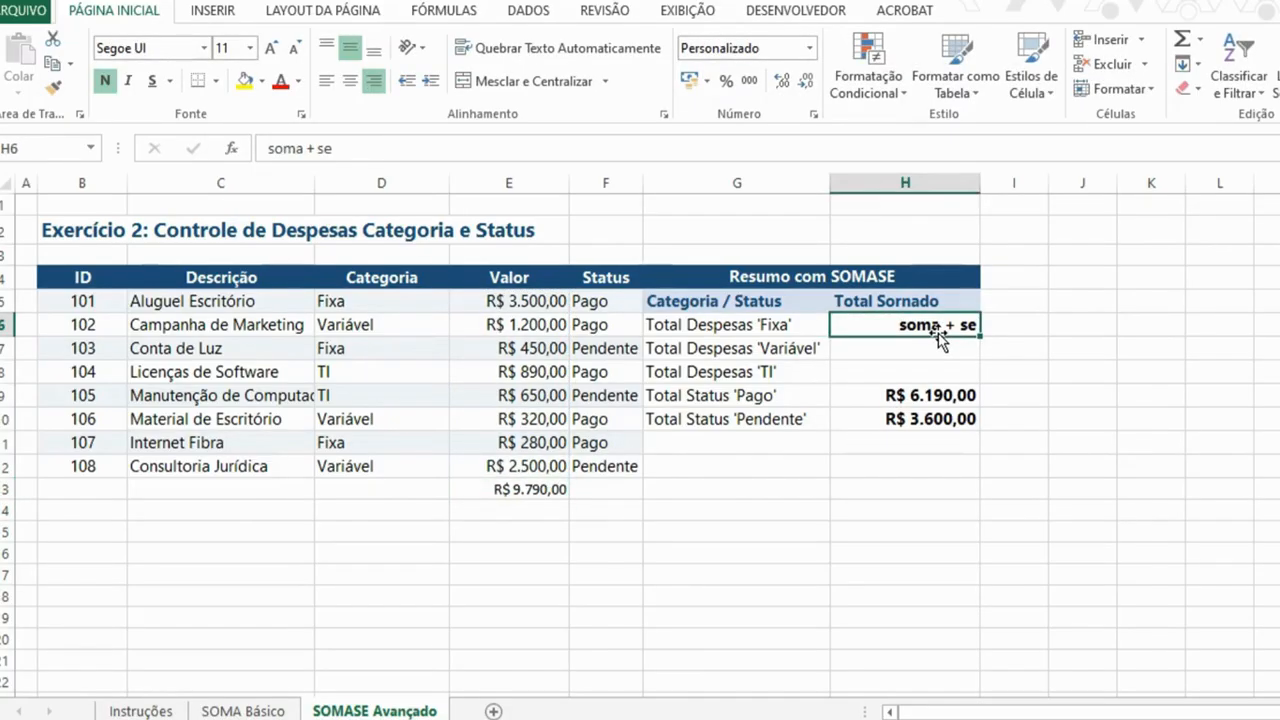
click(930, 392)
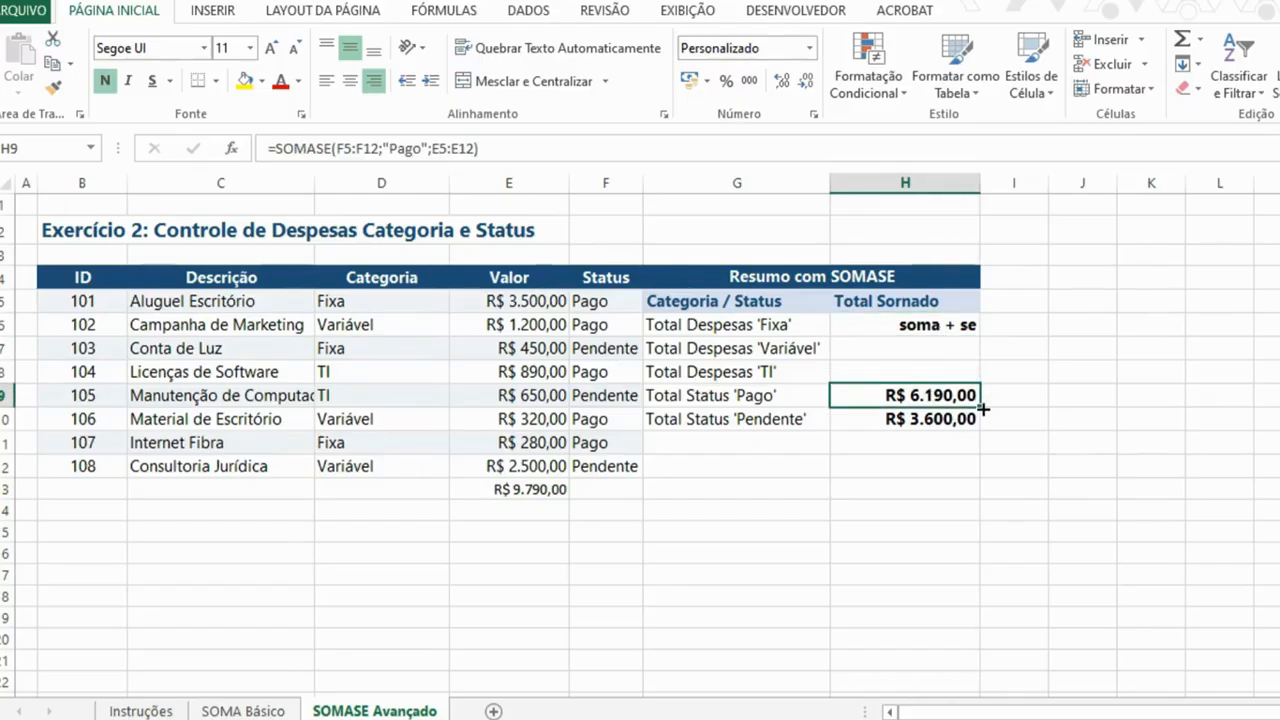
click(243, 711)
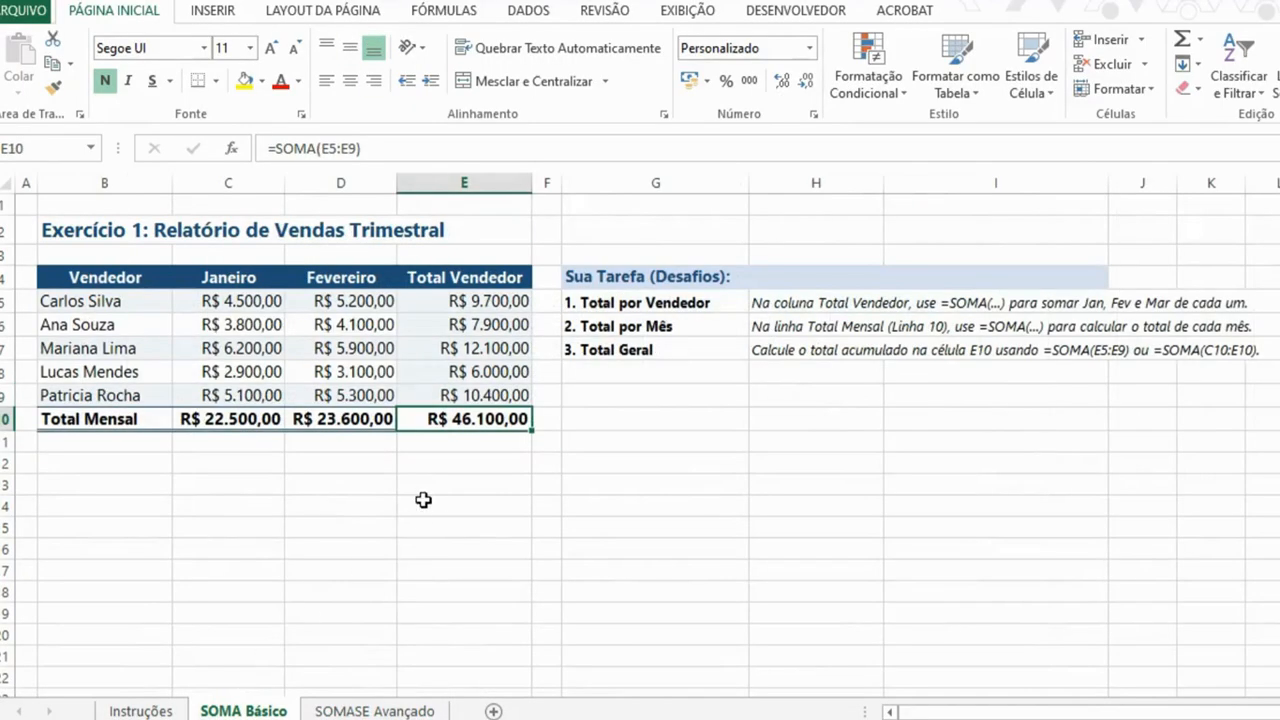
click(492, 299)
click(398, 148)
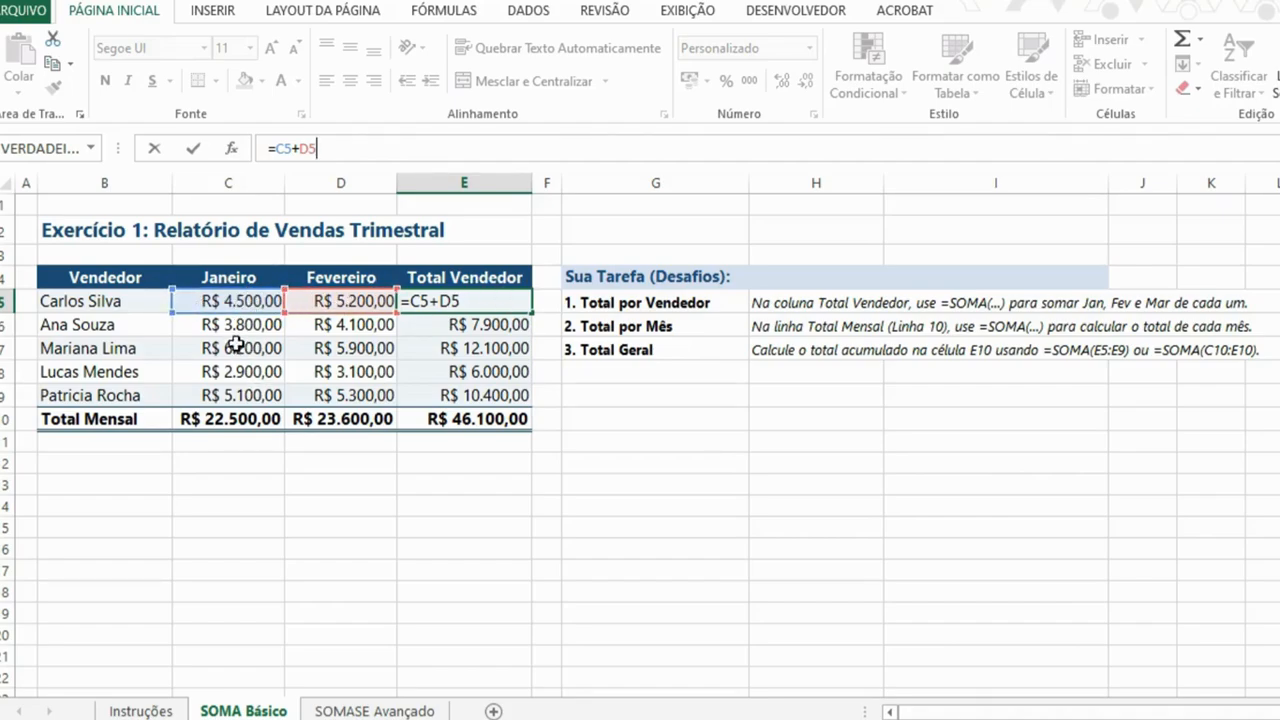
key(ctrl+Return)
click(379, 711)
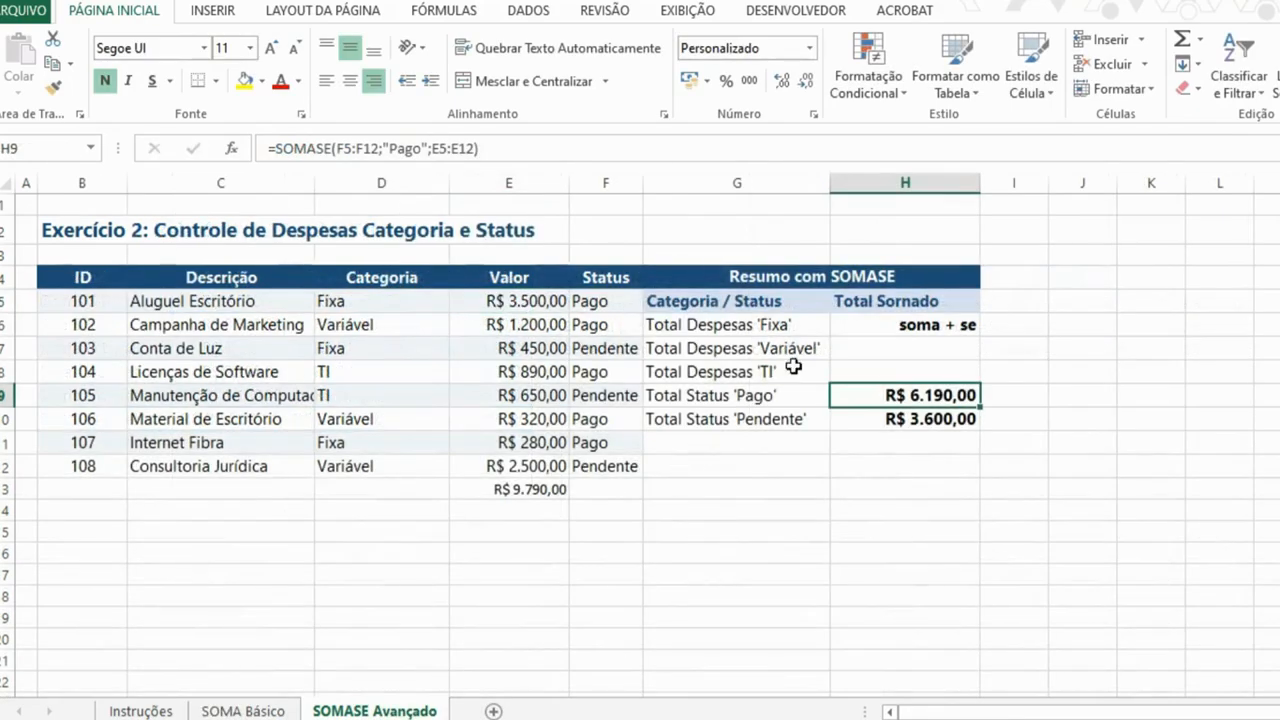
click(922, 330)
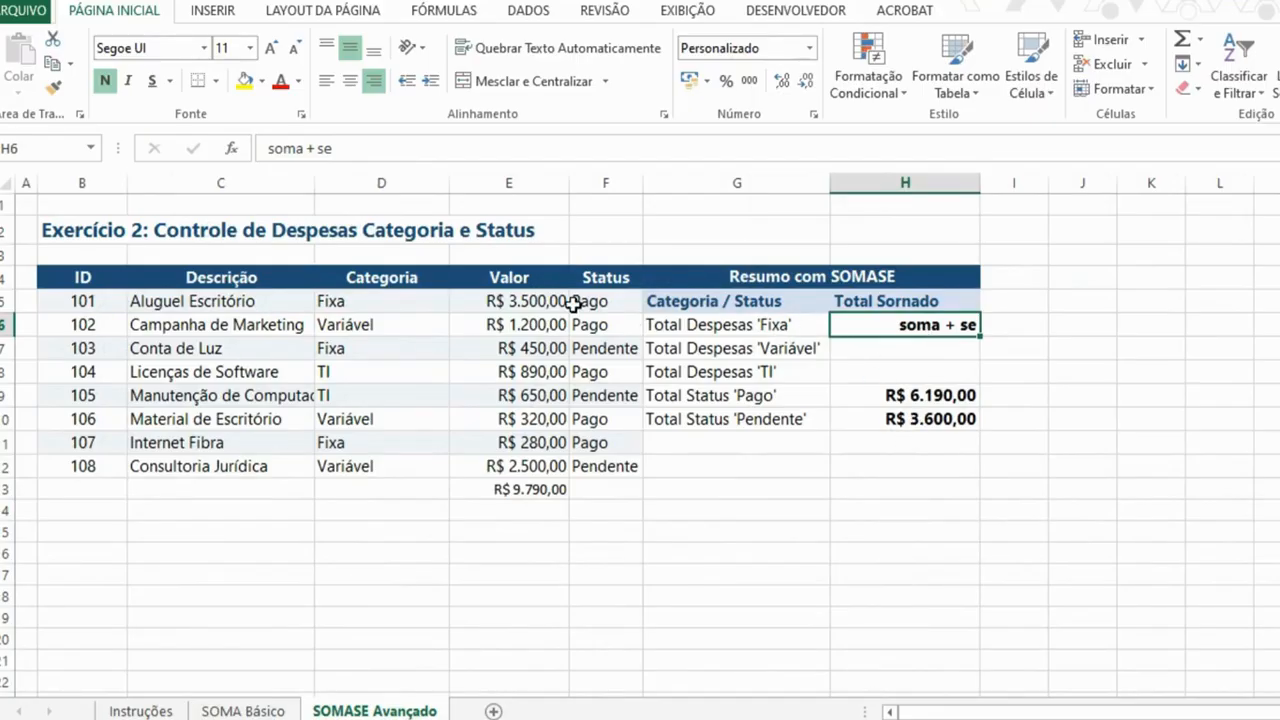
drag(442, 297, 545, 298)
click(530, 303)
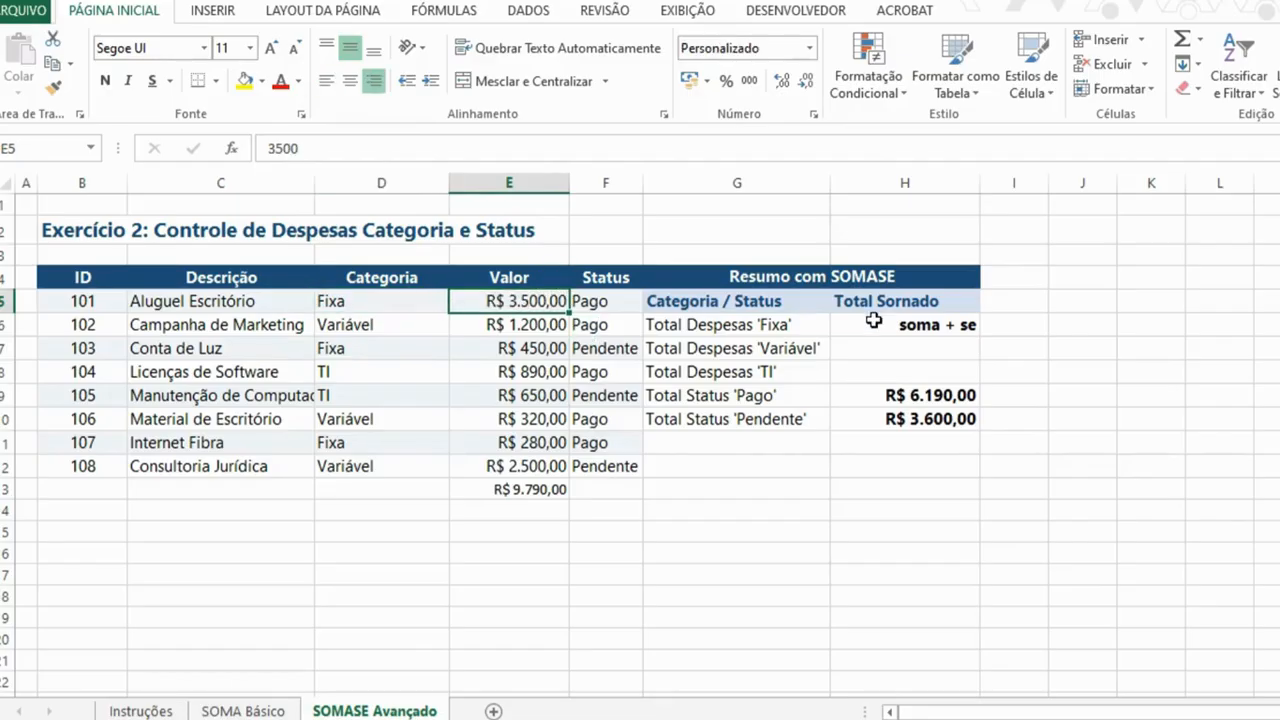
Replace the text in H6 with =SOMASE(D5:D12;"Fixa";E5:E12) to total the 'Fixa' expenses, and review the formula's ranges
click(921, 327)
text(=somase()
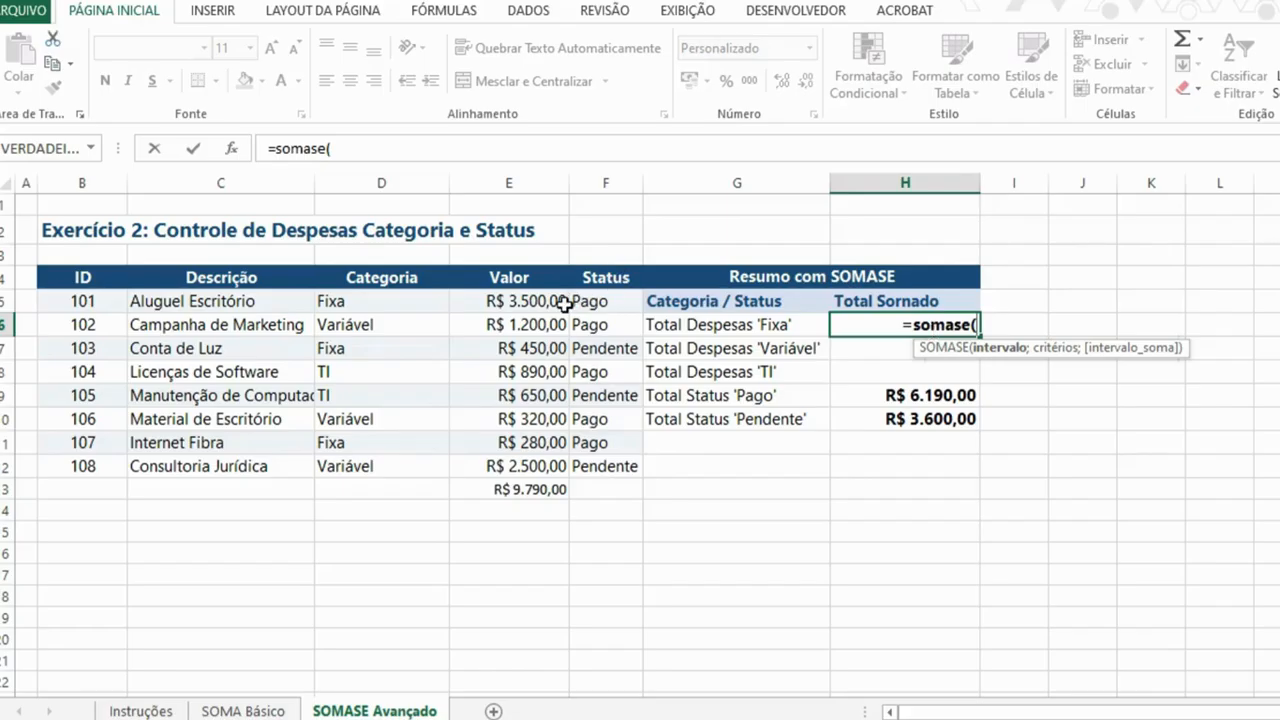
drag(366, 302, 372, 465)
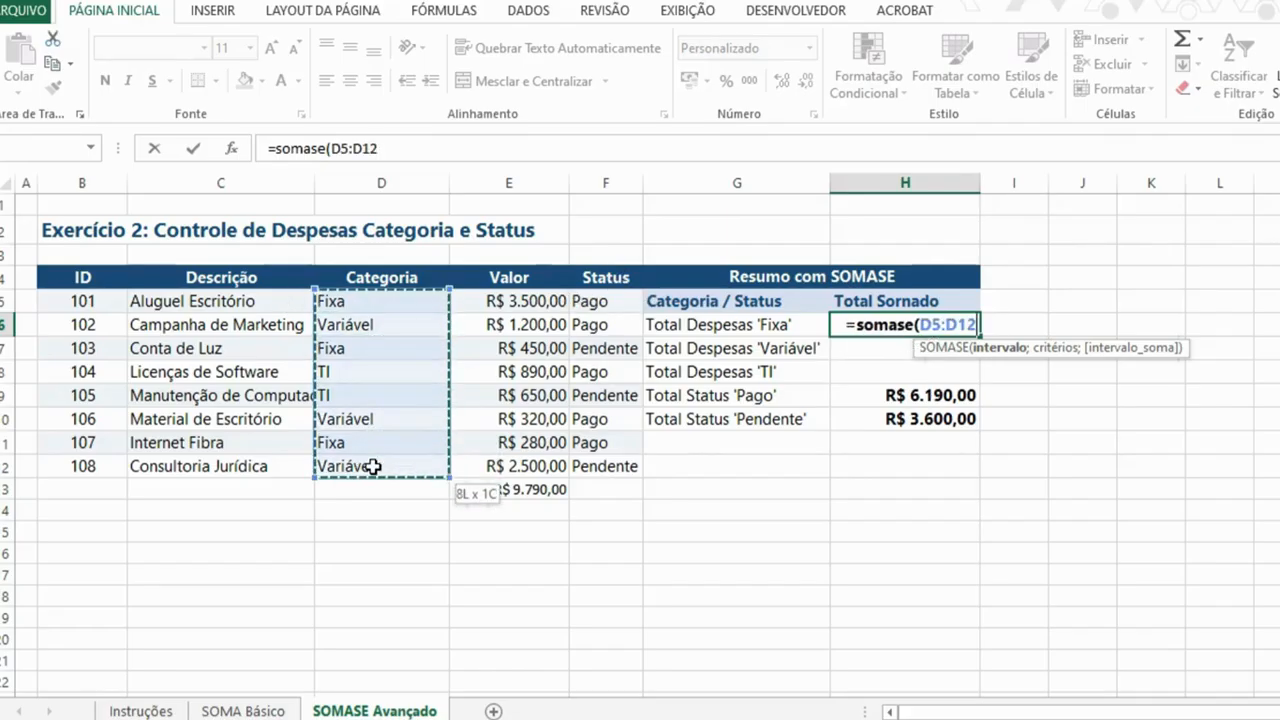
text(;"Fixa)
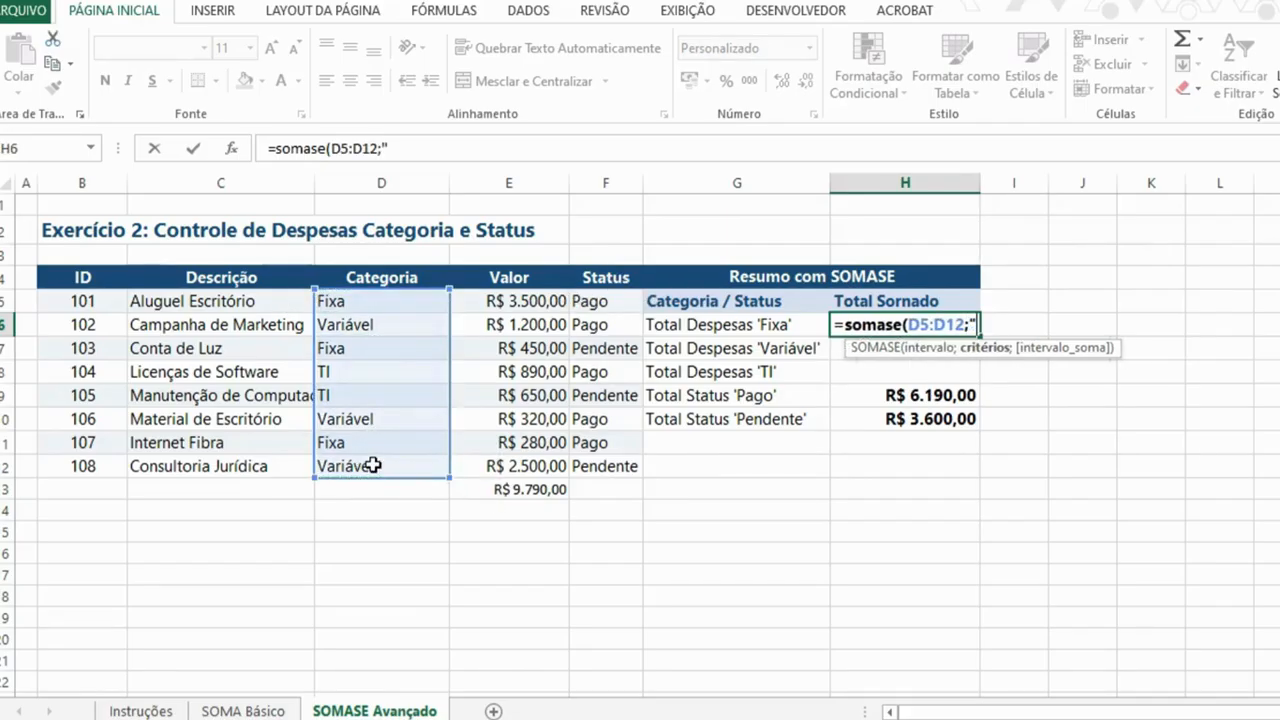
text(";)
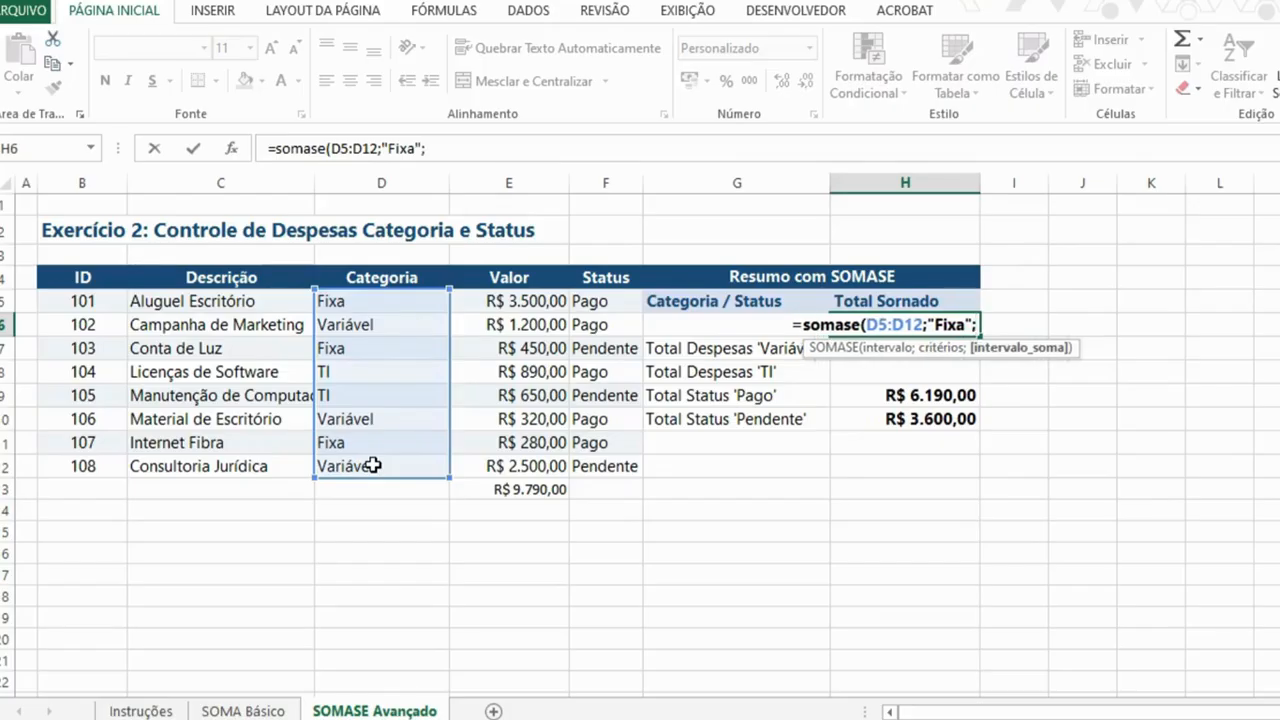
drag(540, 301, 543, 466)
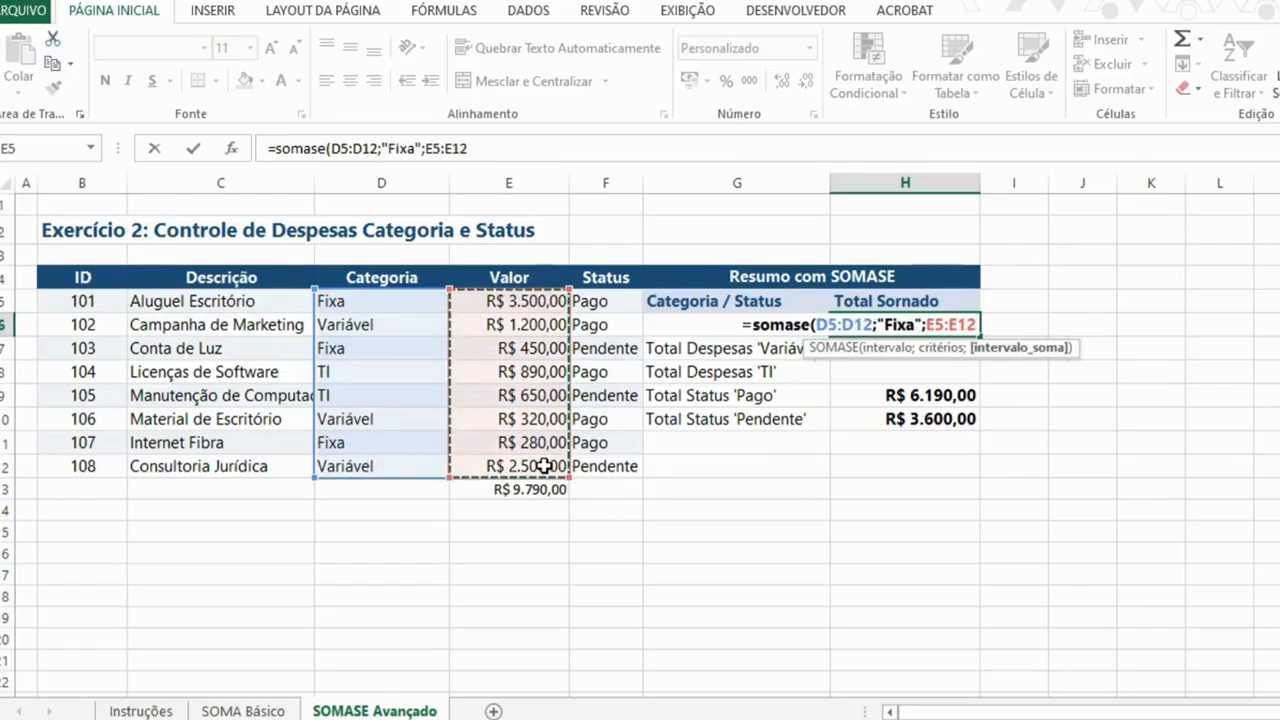
text())
key(Return)
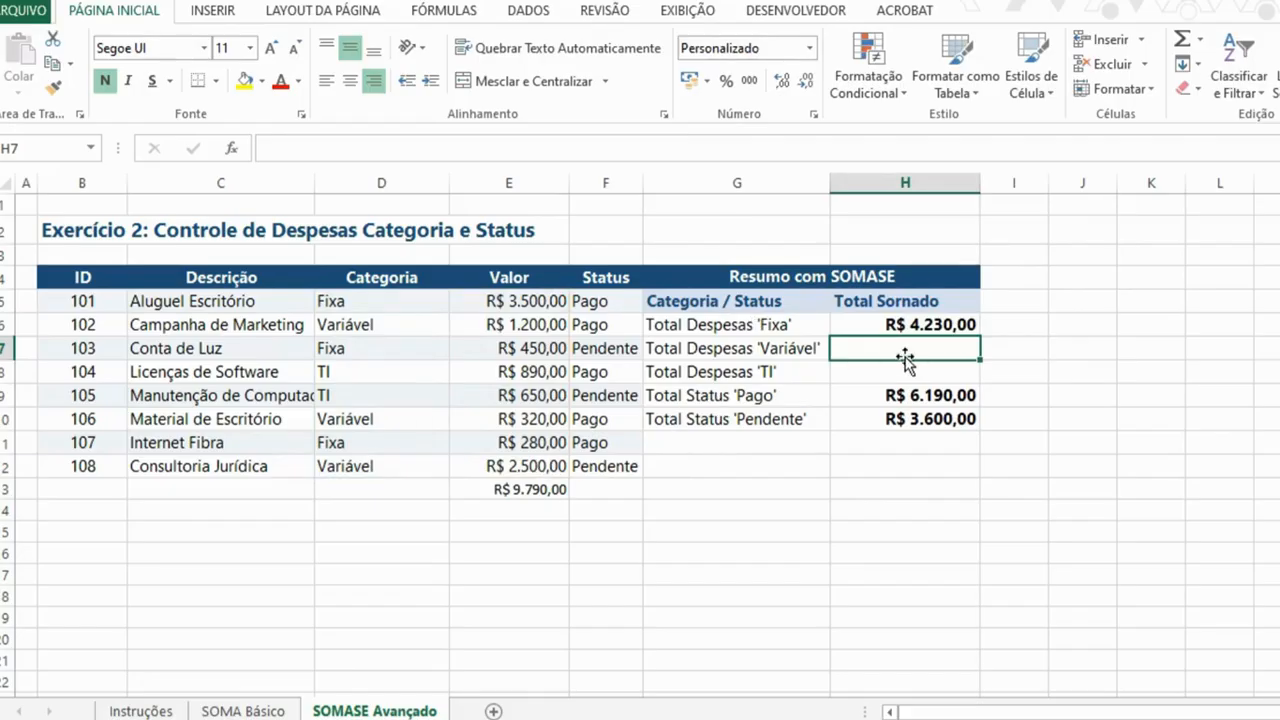
click(916, 324)
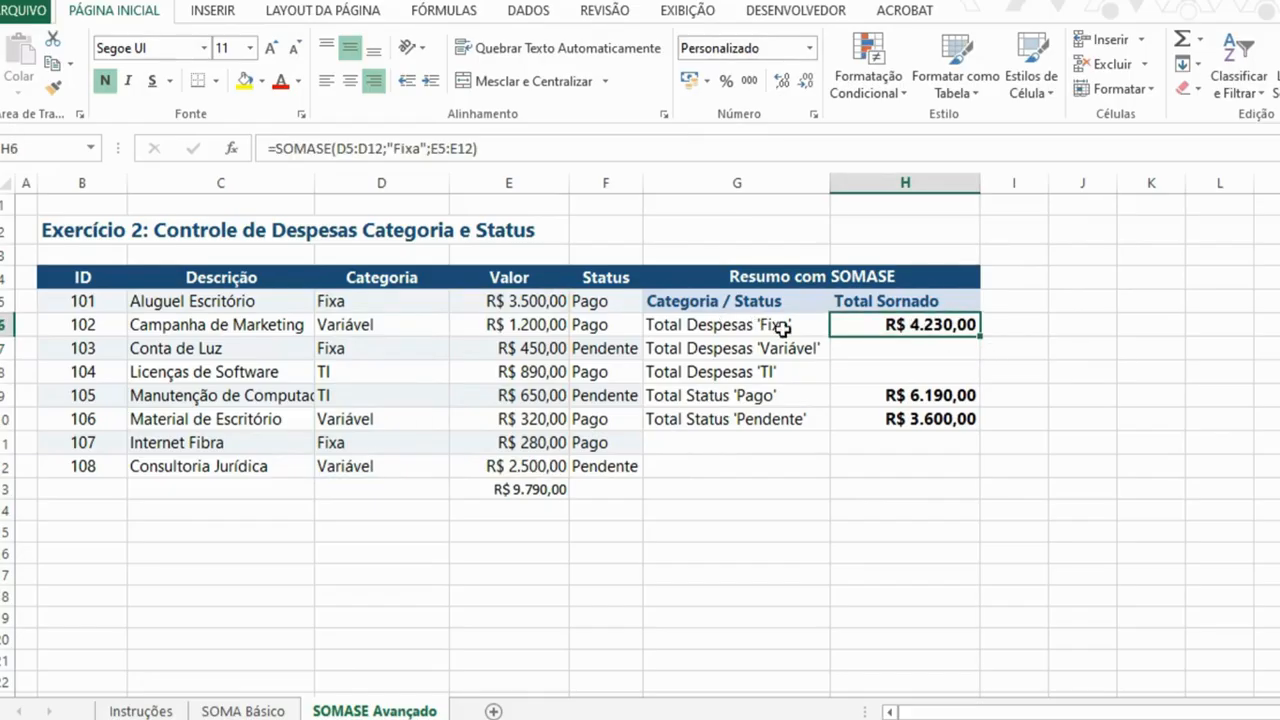
double_click(962, 324)
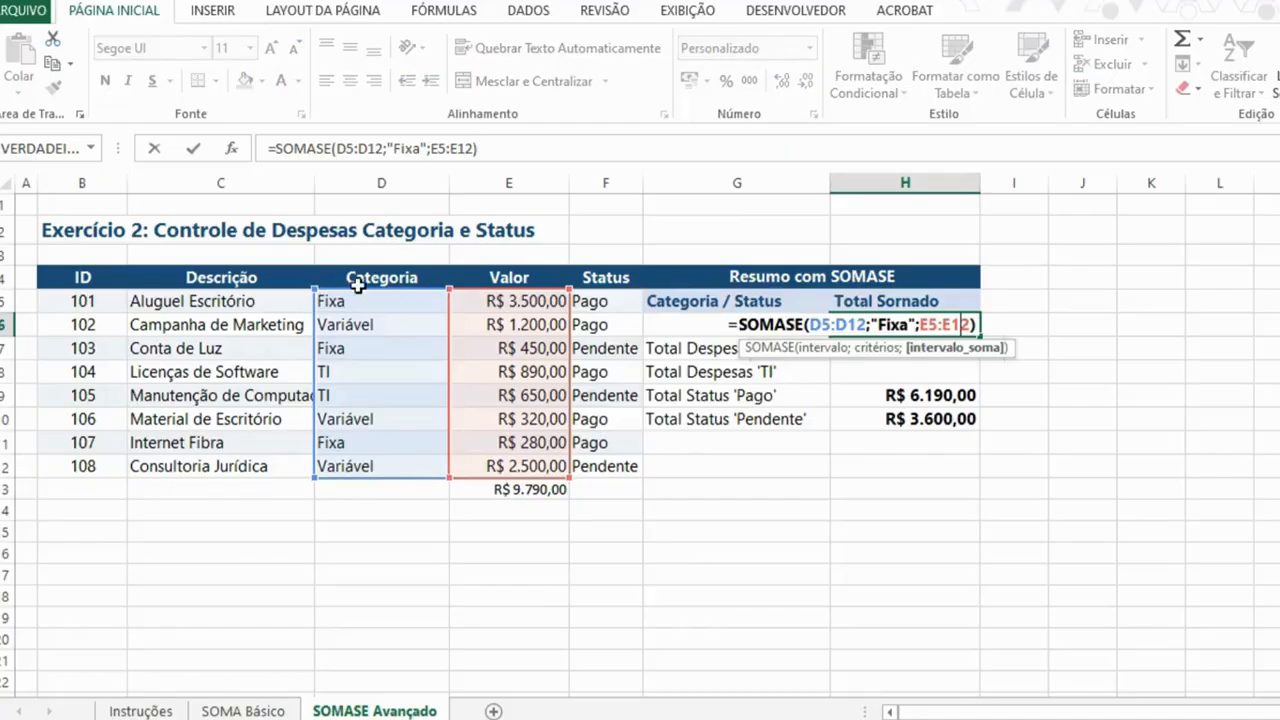
key(Return)
key(Up)
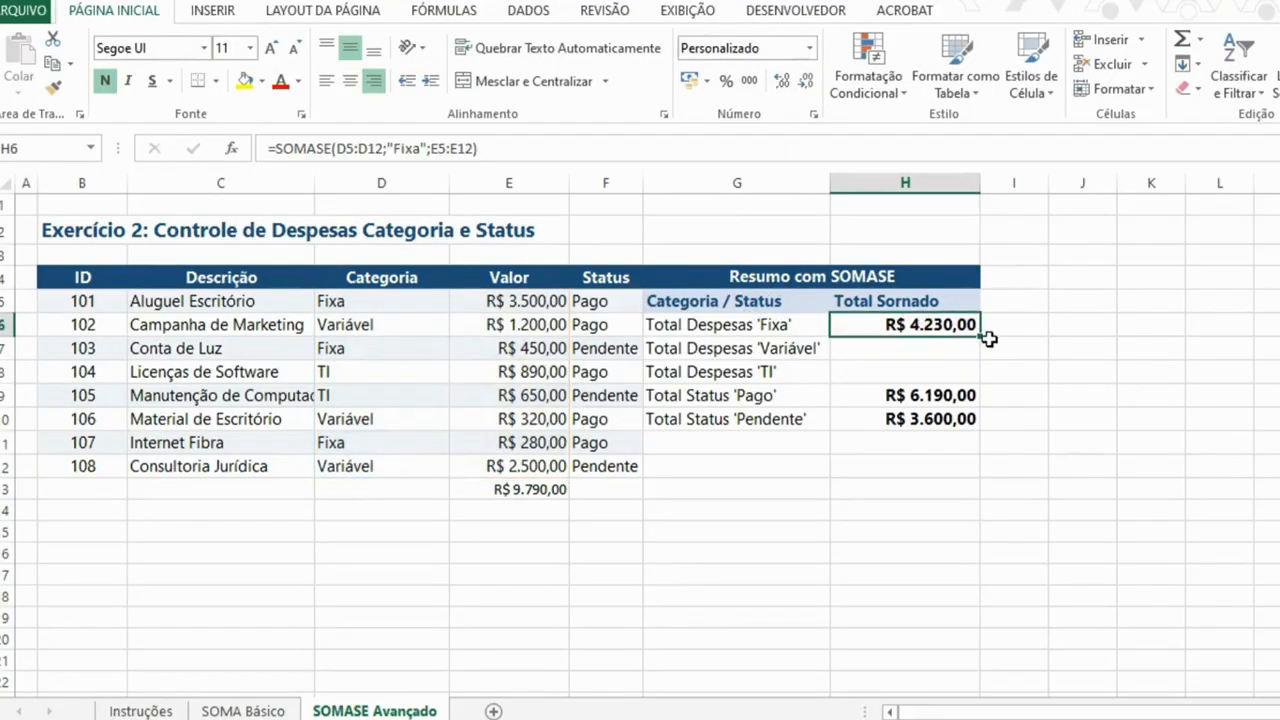
Fill the H6 SOMASE formula down to H7 and move its ranges back to D5:D12 and E5:E12
drag(983, 344, 983, 358)
double_click(940, 348)
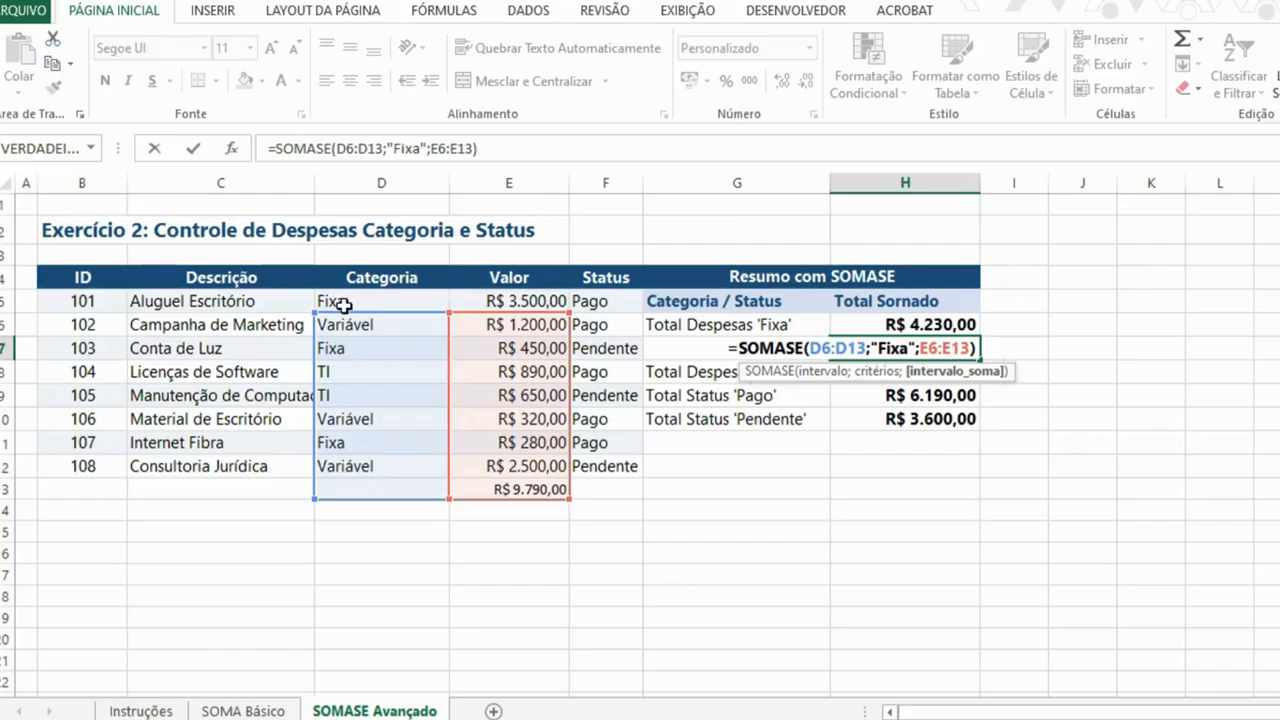
click(338, 146)
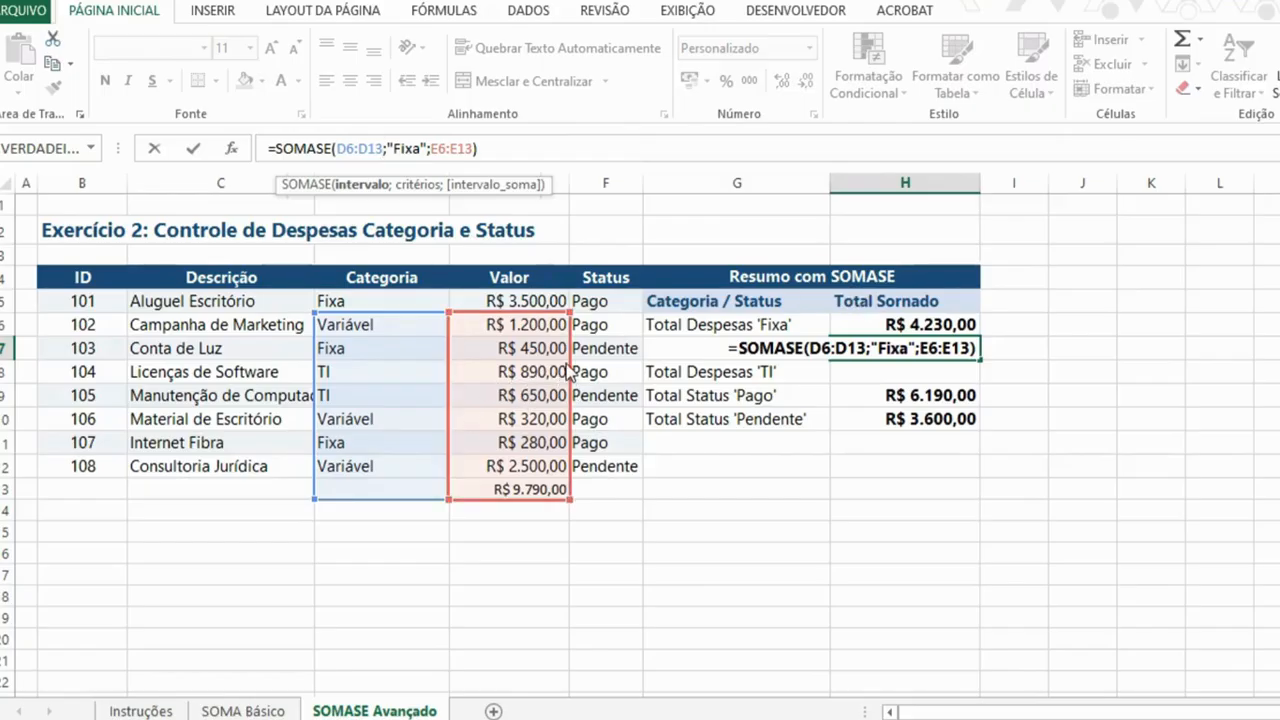
drag(567, 372, 557, 349)
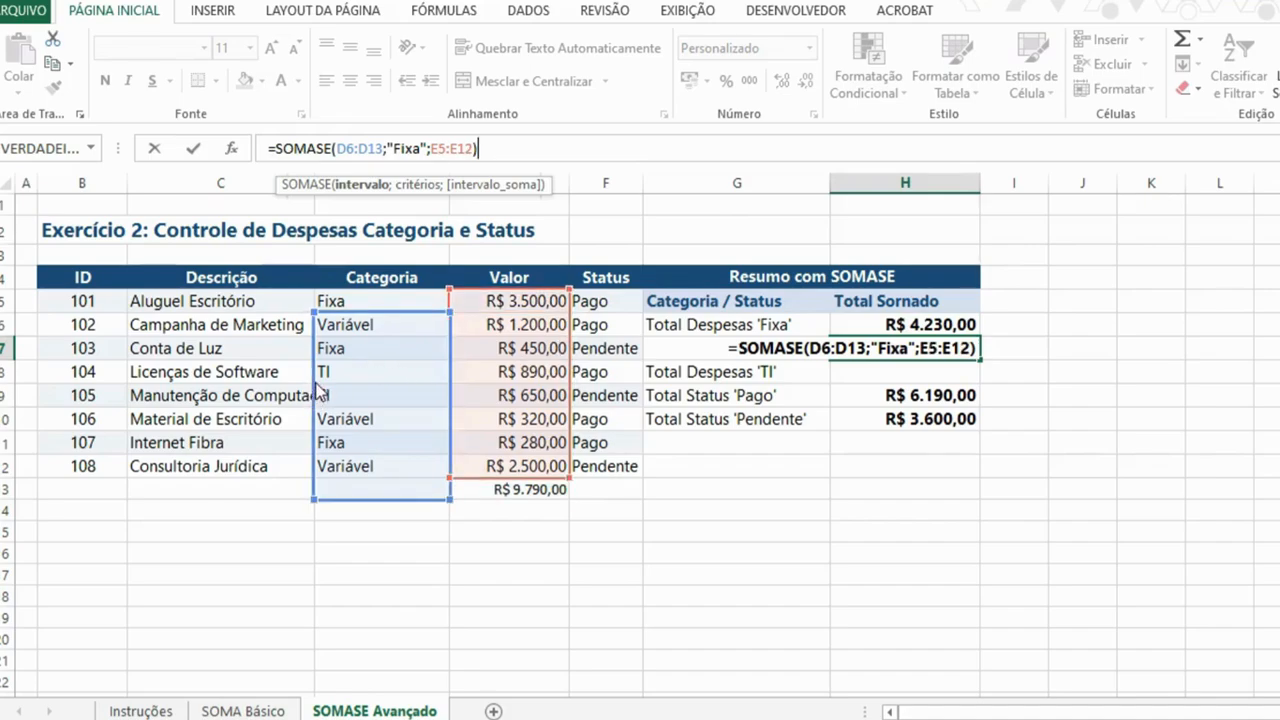
drag(318, 390, 338, 358)
key(ctrl+Return)
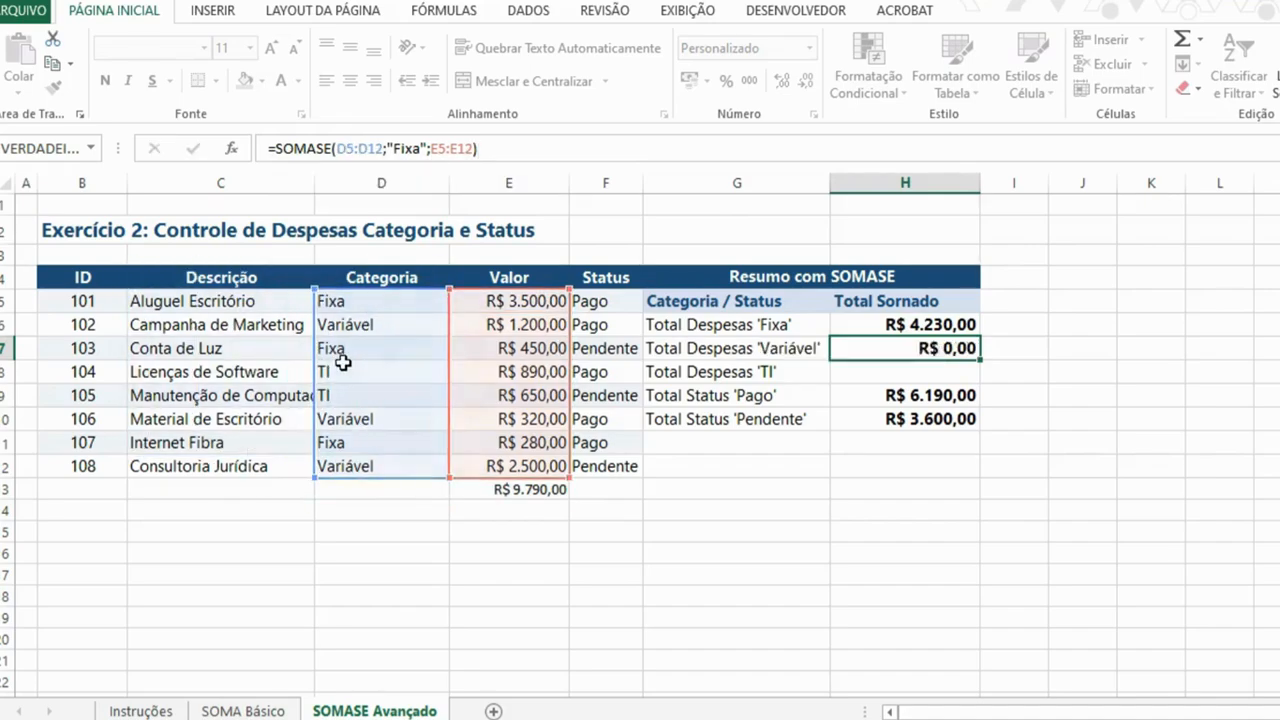
Fill the H7 formula down to H8 and realign its criteria range to D5:D12 and sum range to E5:E12
click(940, 345)
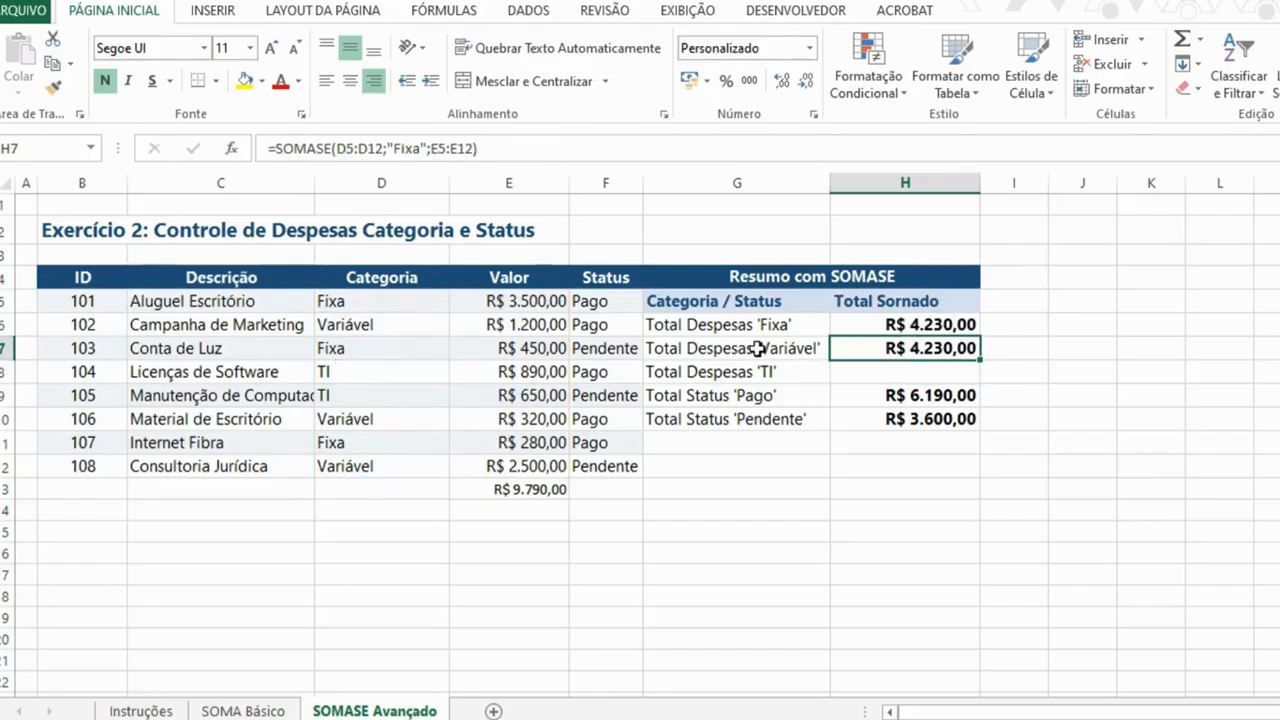
drag(979, 359, 977, 372)
click(931, 371)
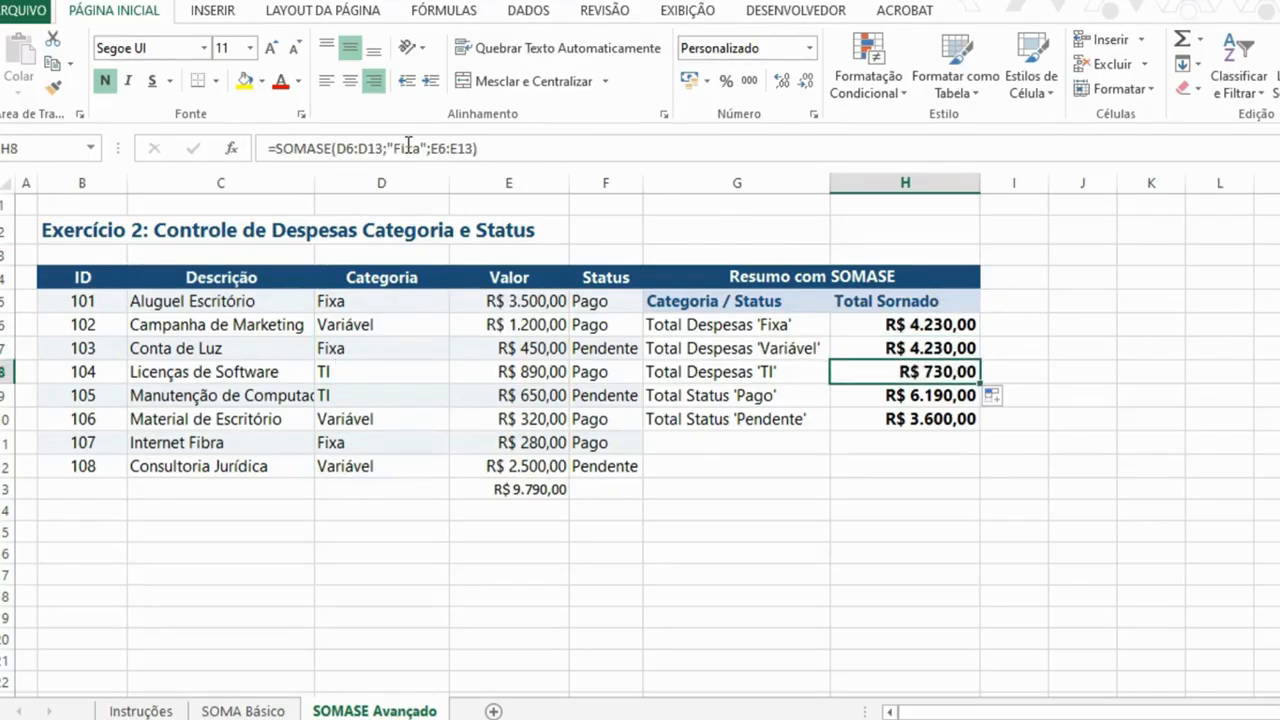
click(408, 145)
drag(409, 320, 409, 306)
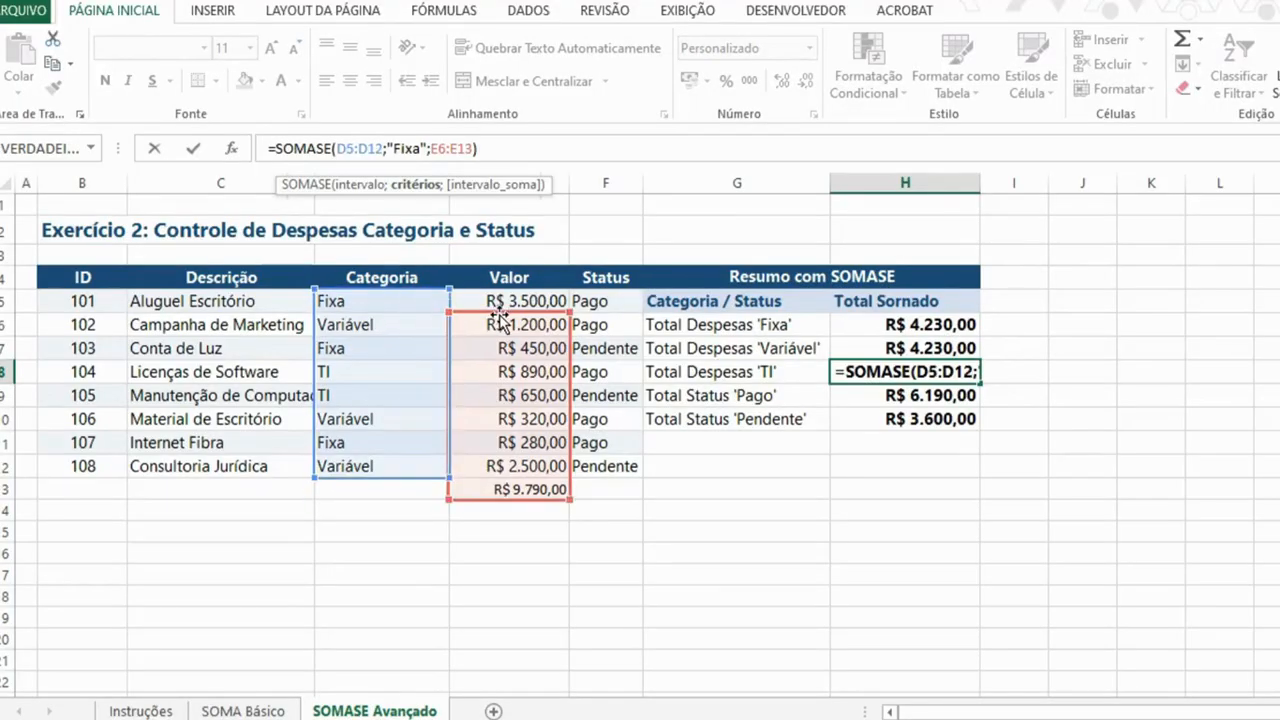
drag(497, 318, 499, 302)
key(Return)
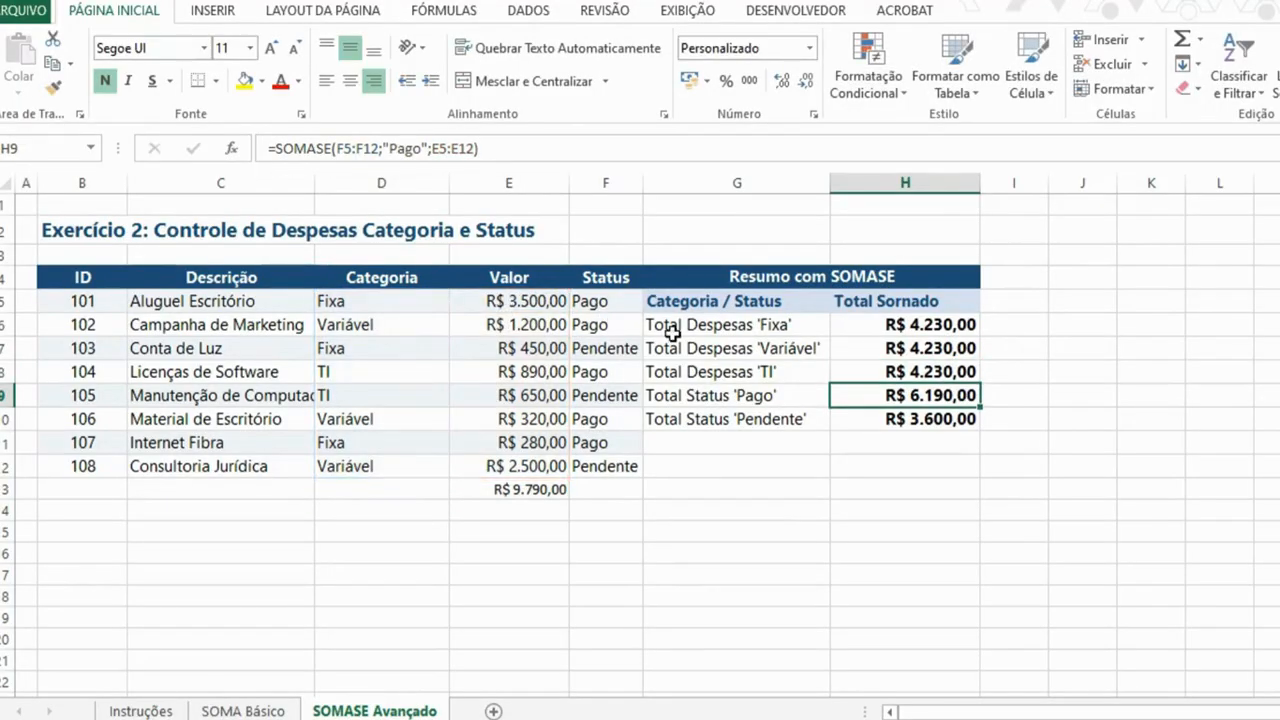
Change the criterion in the H7 SOMASE formula to "Variável" to total the variable expenses
click(963, 371)
click(948, 350)
click(806, 349)
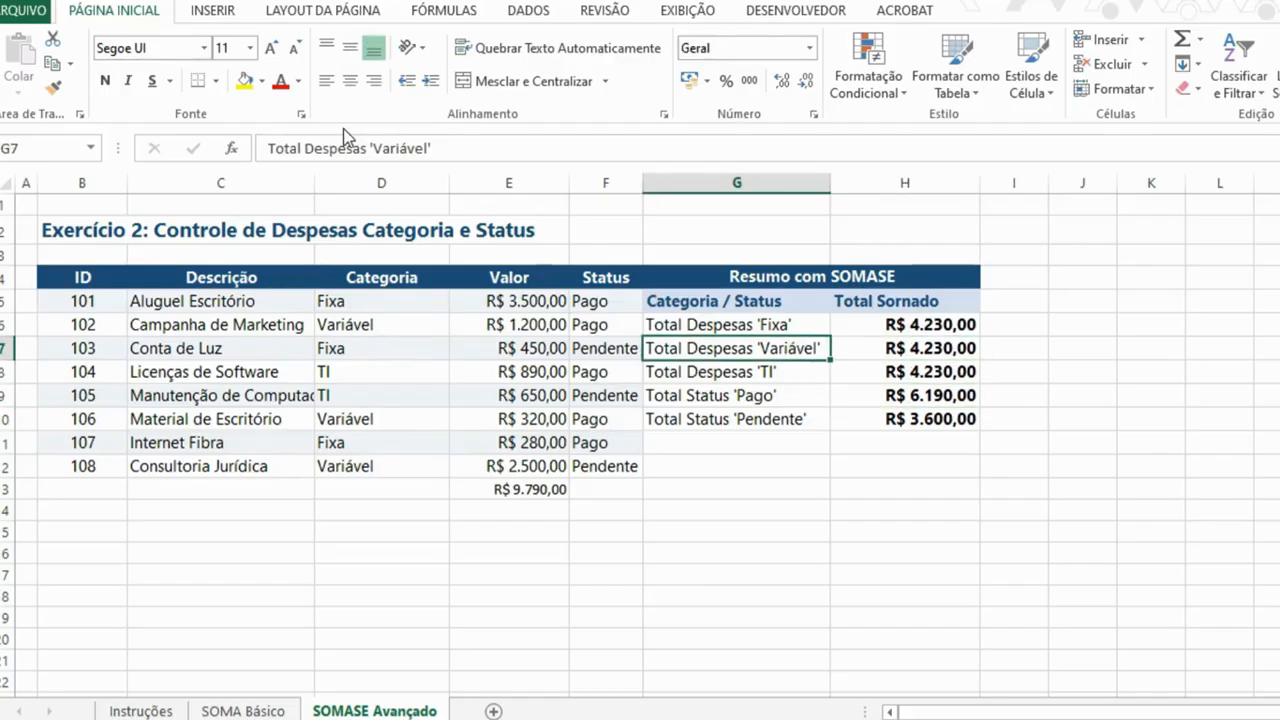
click(920, 345)
click(424, 147)
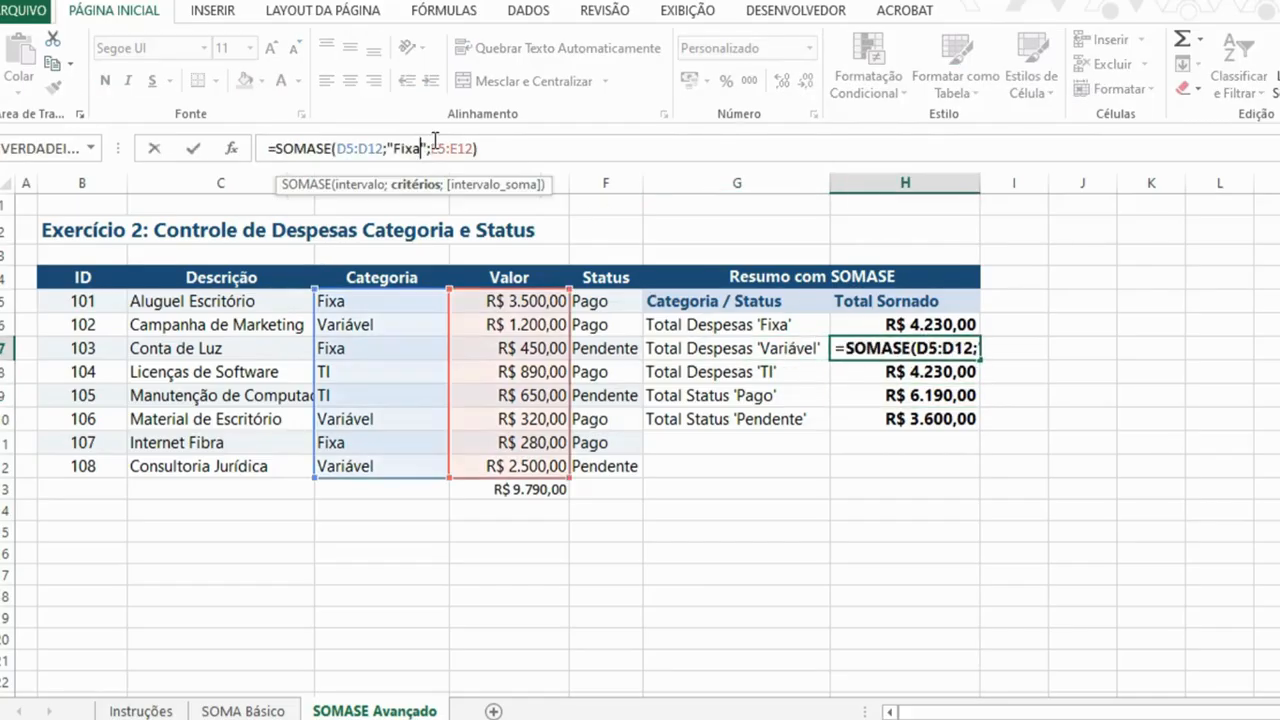
key(BackSpace)
key(BackSpace)
key(BackSpace)
key(BackSpace)
text(Variá)
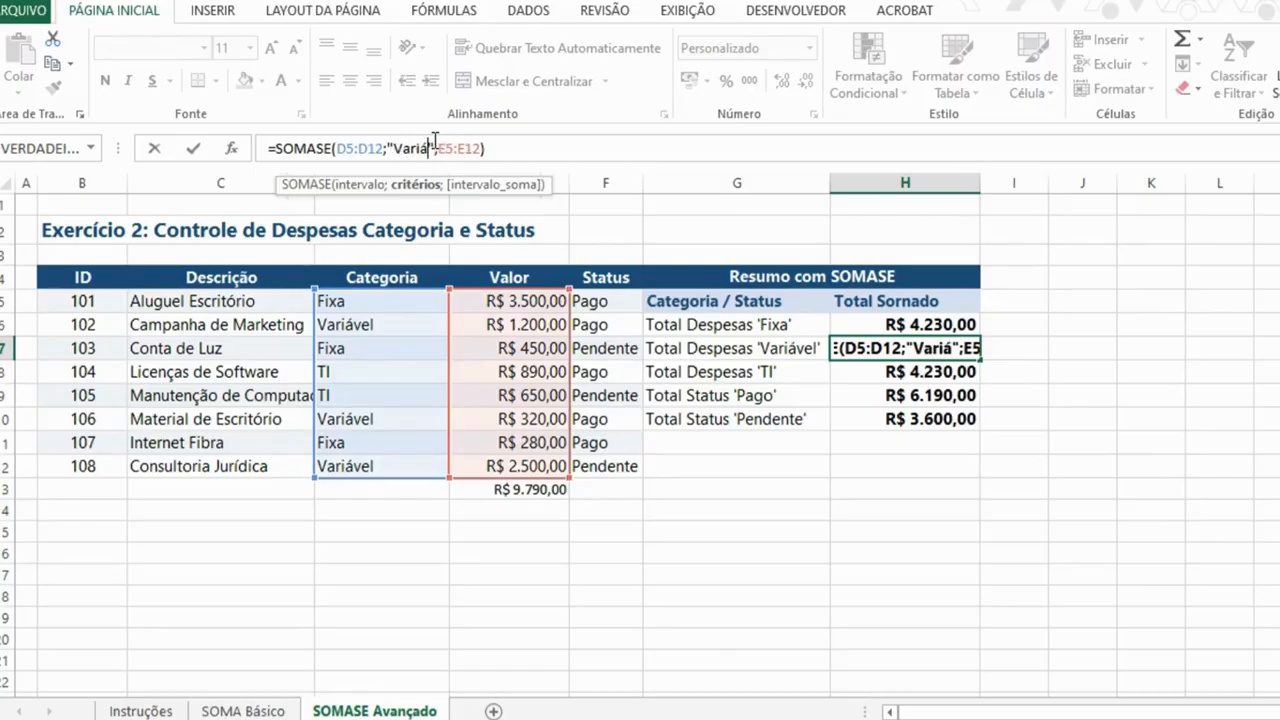
text(vel)
key(Return)
key(Up)
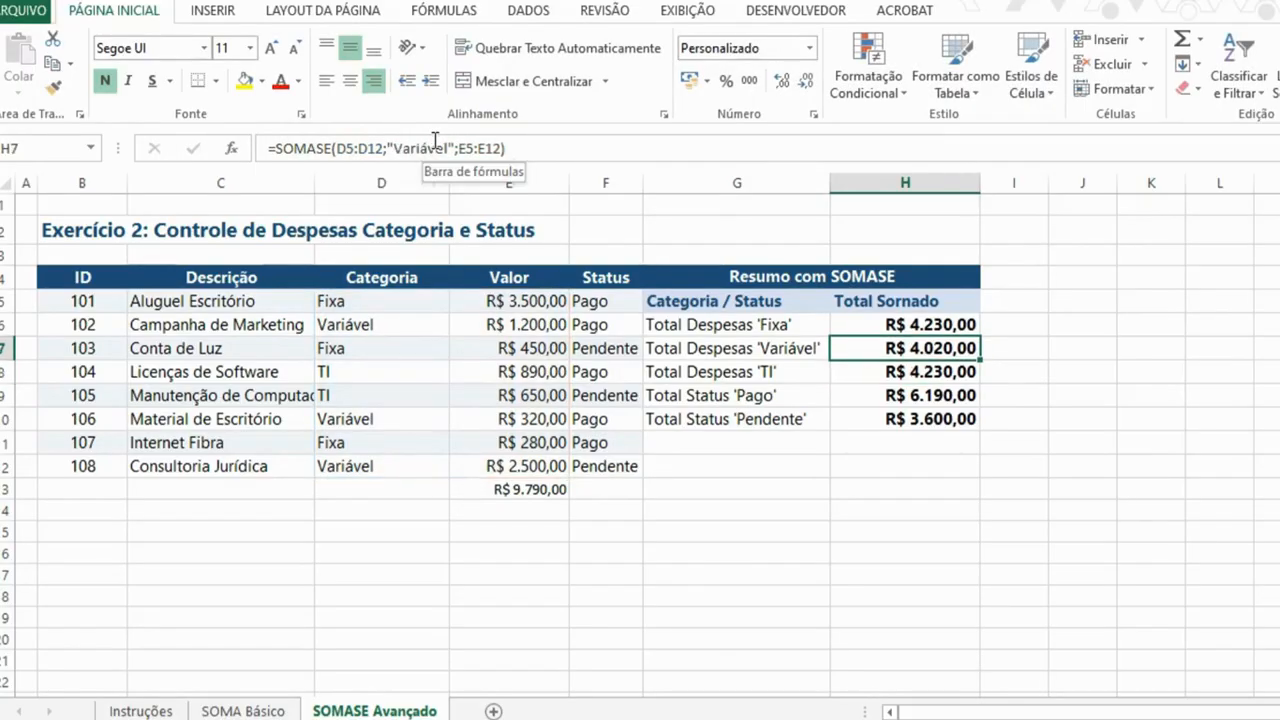
Change the criterion in the H8 SOMASE formula to "TI", and check the three category totals in H6:H8
click(409, 326)
key(ctrl+c)
click(918, 377)
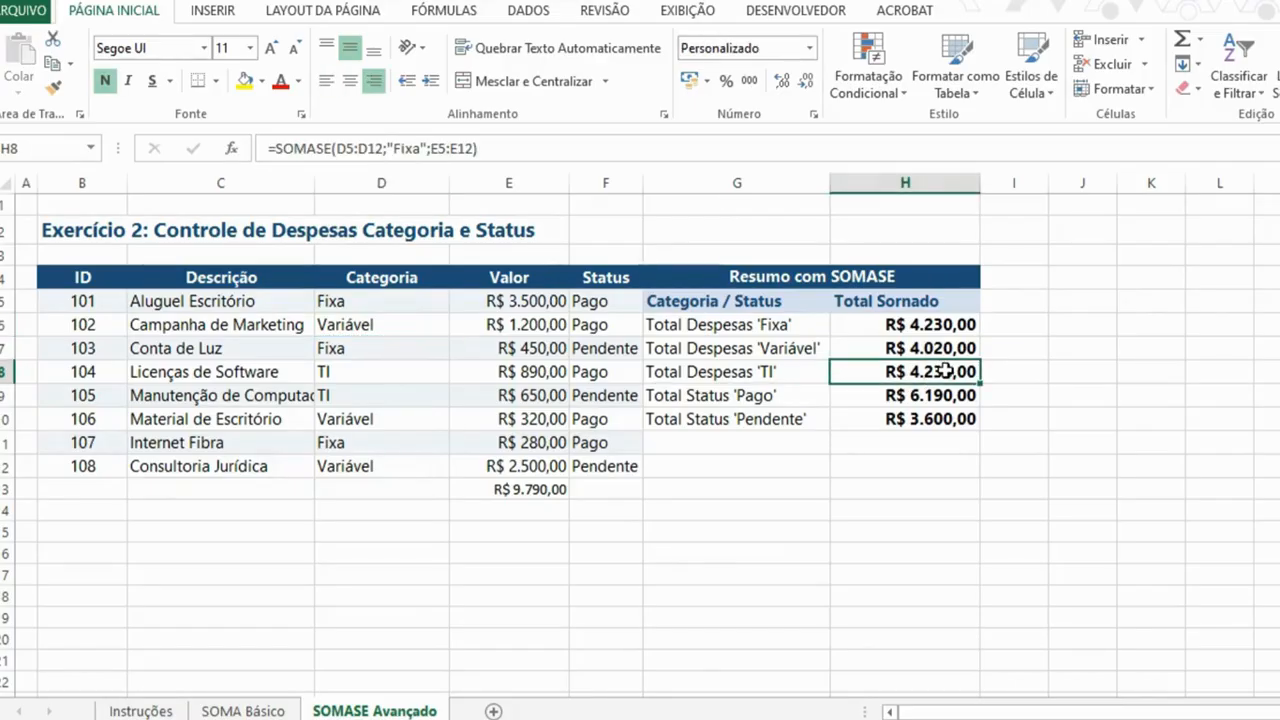
click(404, 148)
key(shift+Left)
key(shift+Left)
key(shift+Left)
key(shift+Left)
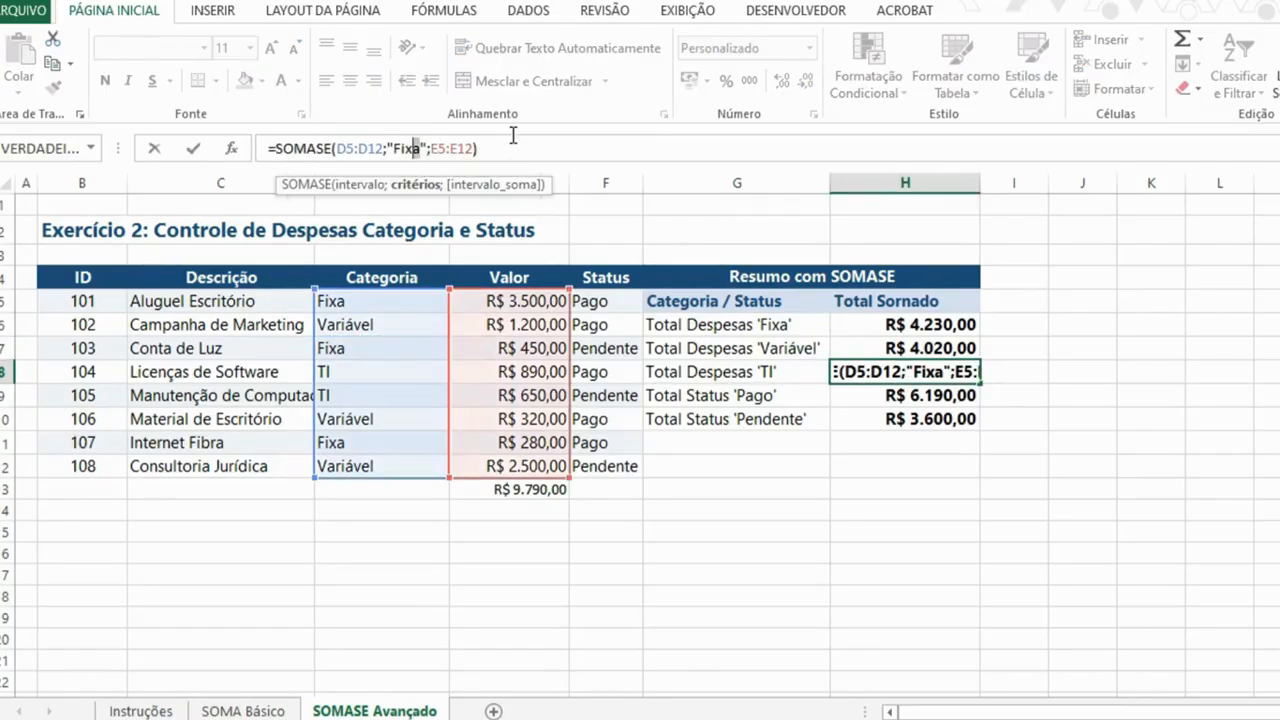
text(TI)
key(Return)
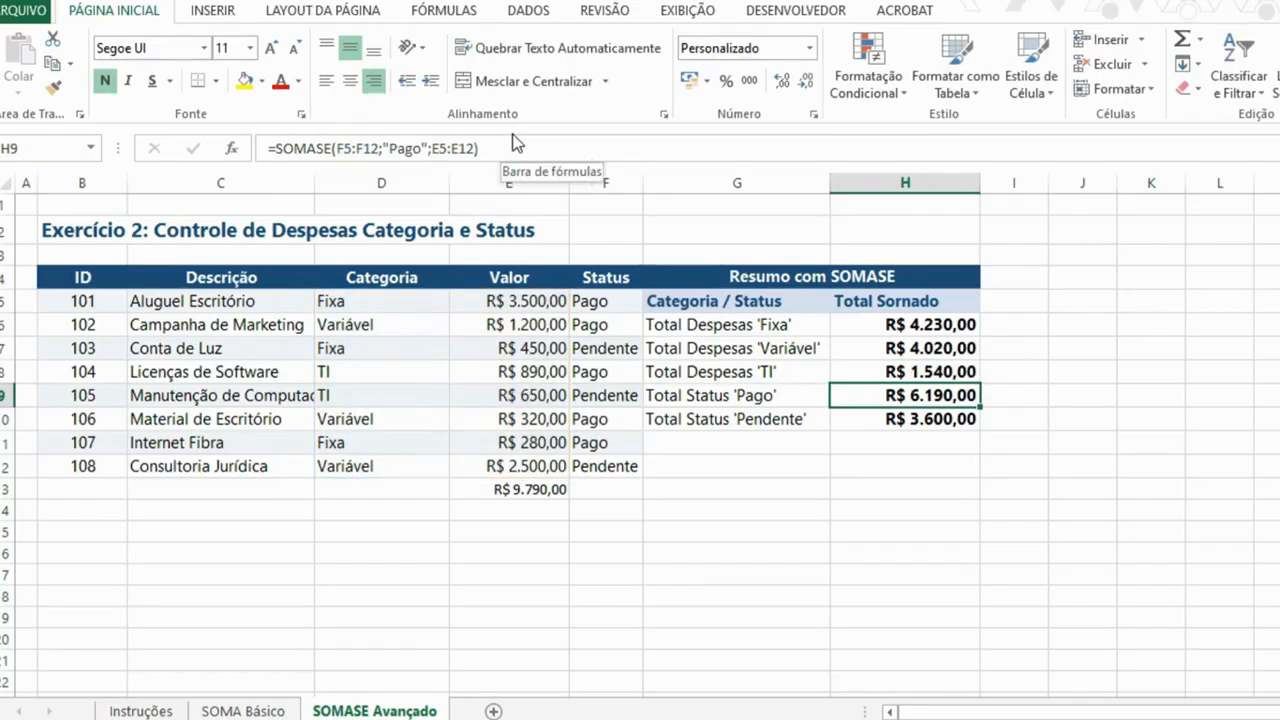
drag(955, 372, 948, 332)
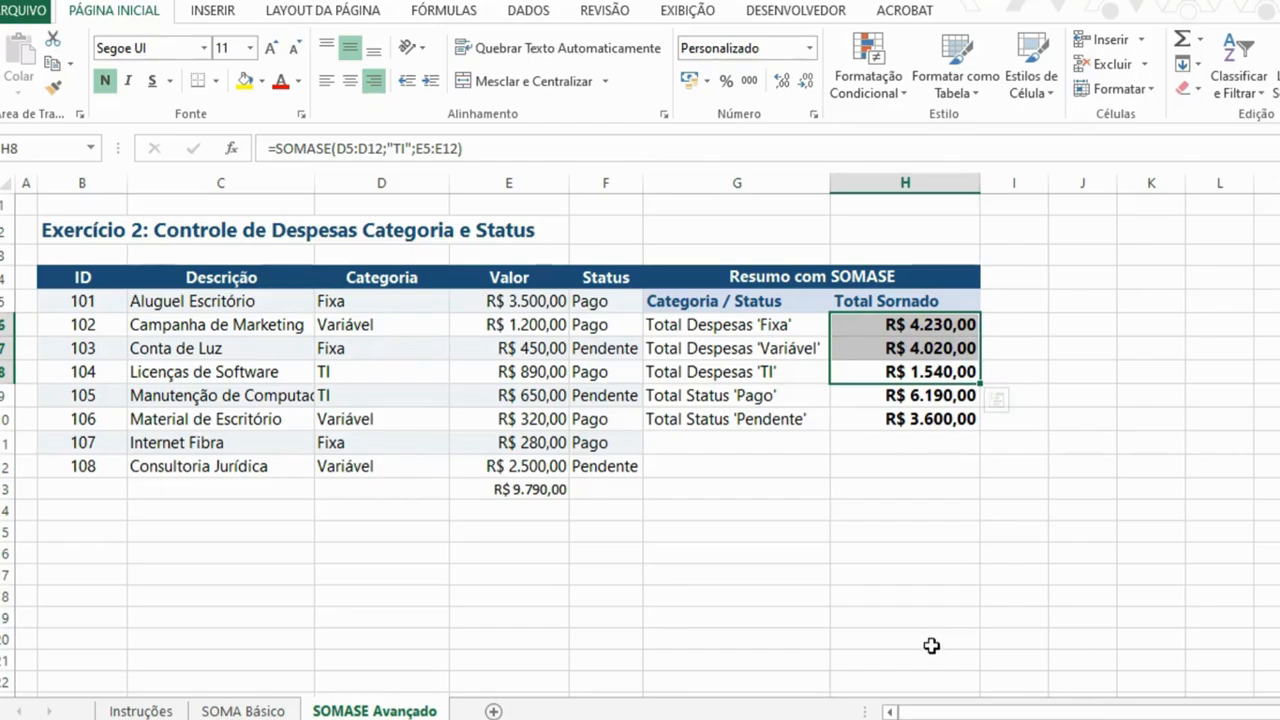
click(787, 676)
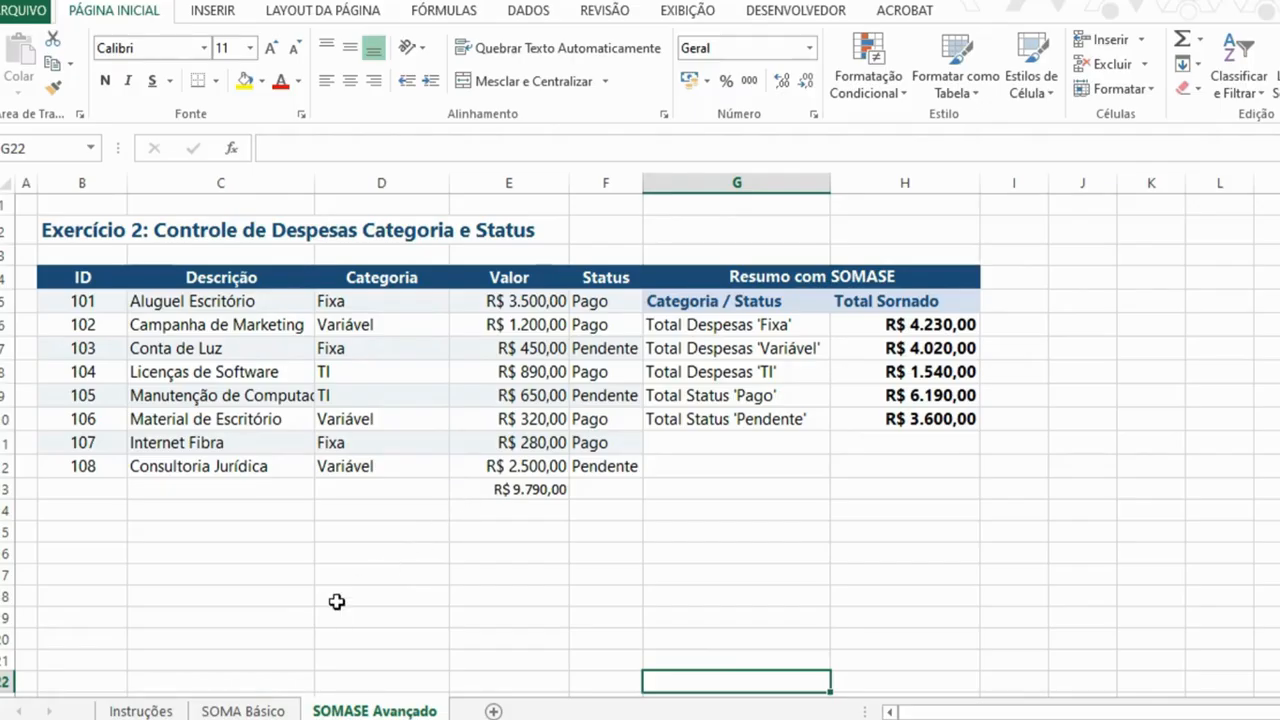
On the SOMA Básico sheet, clear the grand total in E10 and recreate it with AutoSum over E5:E9
click(262, 710)
click(491, 443)
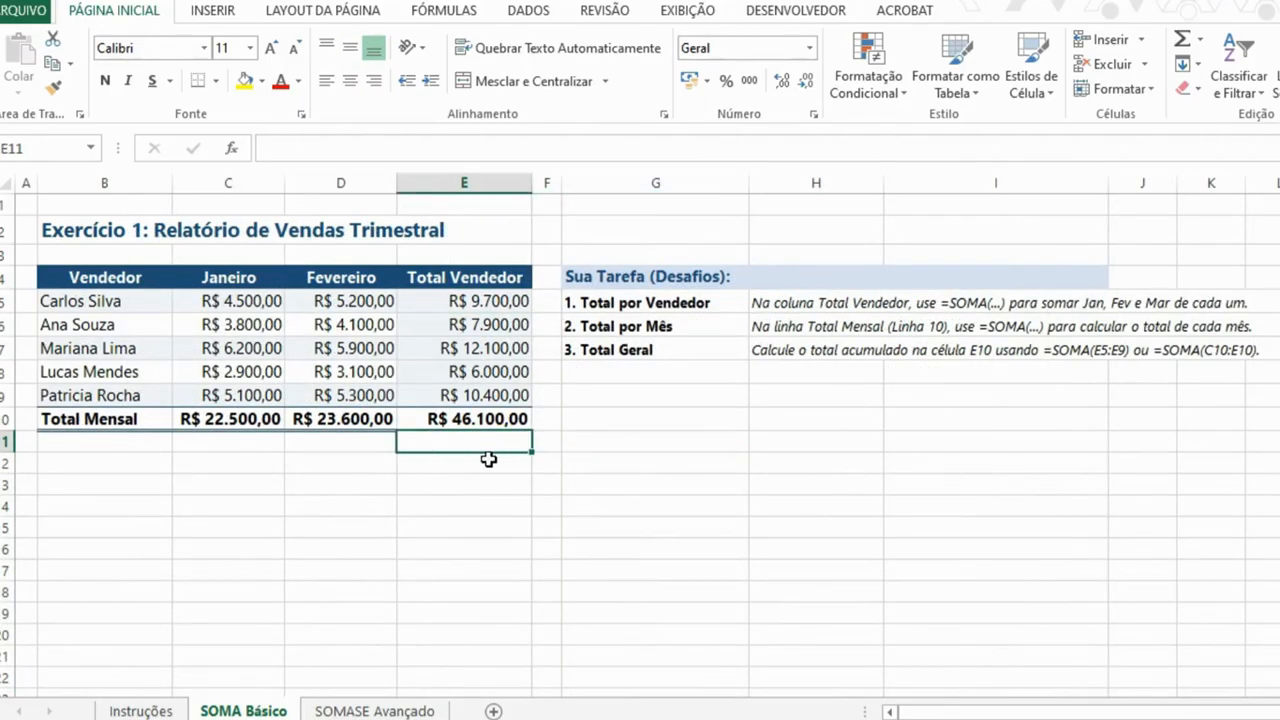
click(492, 422)
key(Delete)
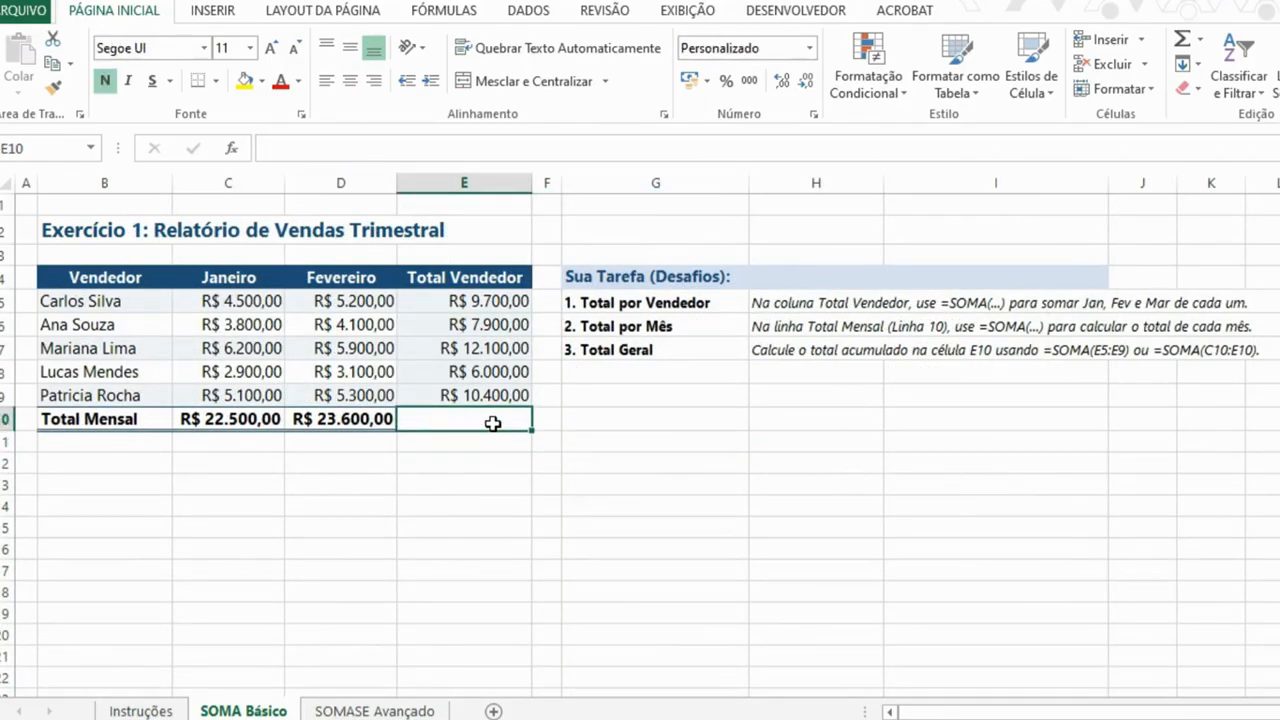
click(469, 526)
click(491, 423)
click(1187, 44)
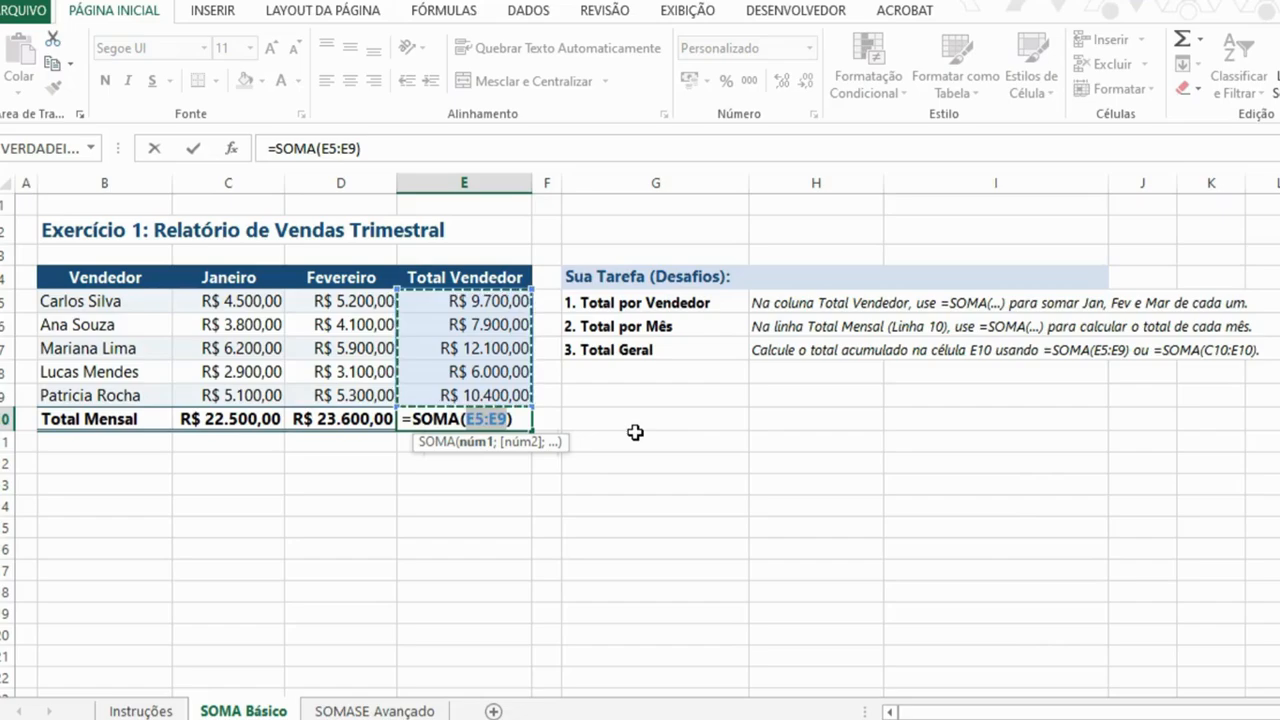
key(Return)
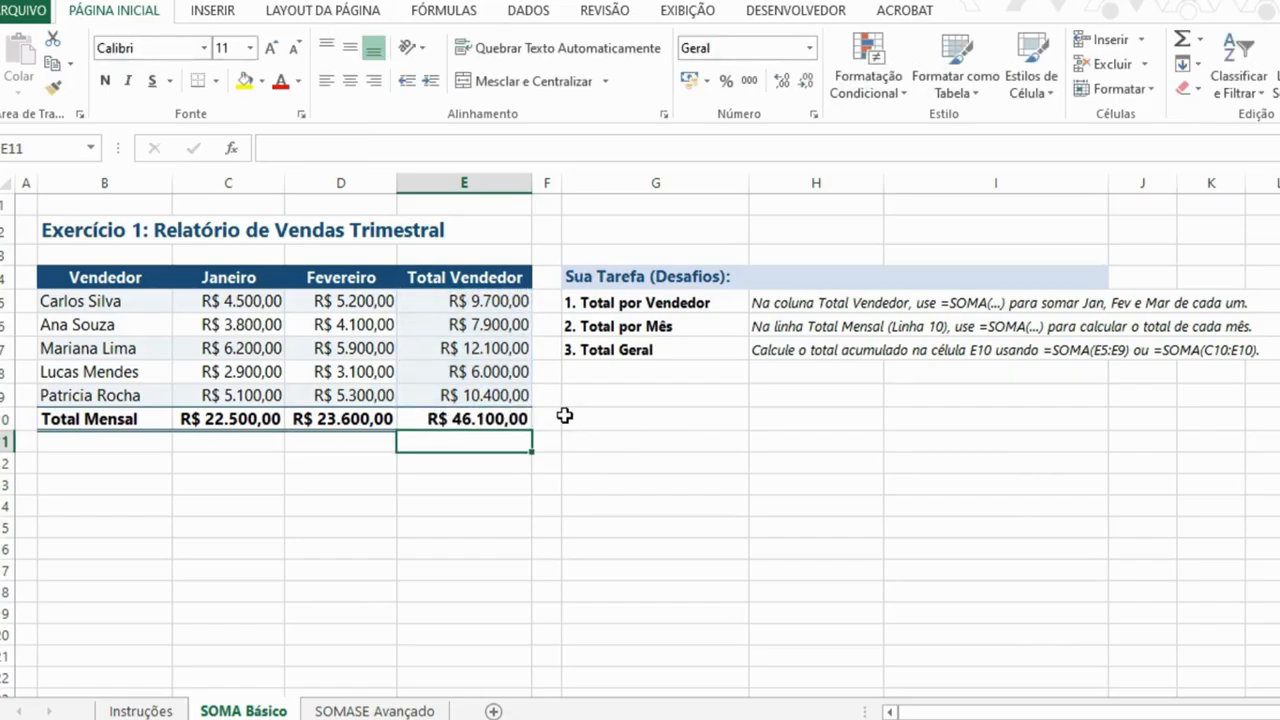